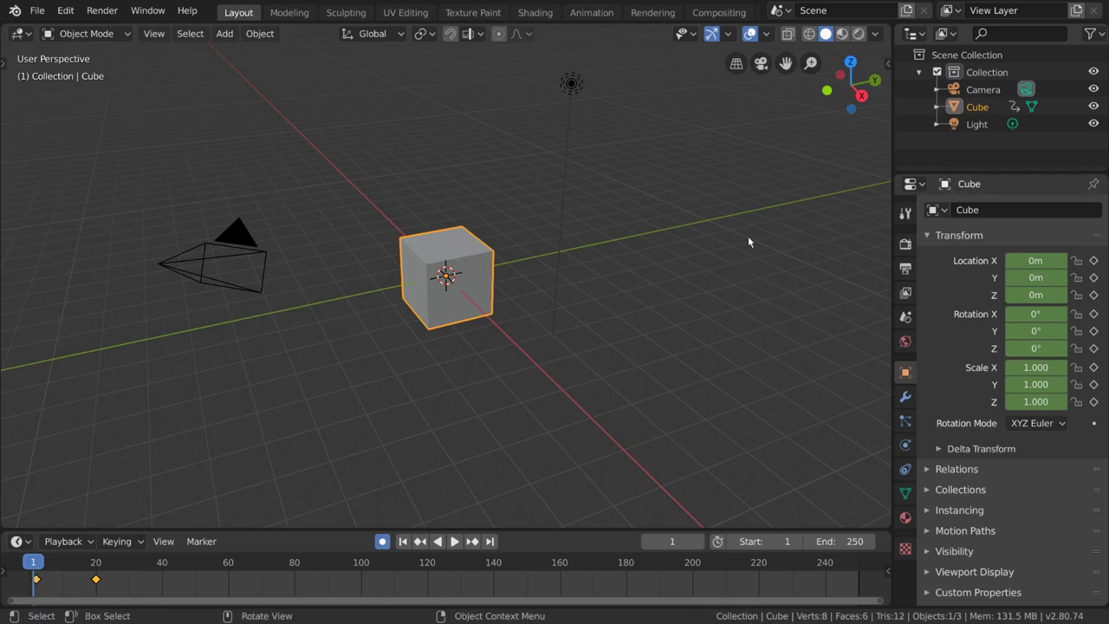
- Show the Render Properties, with the Eevee engine and its 64 render samples
click(905, 246)
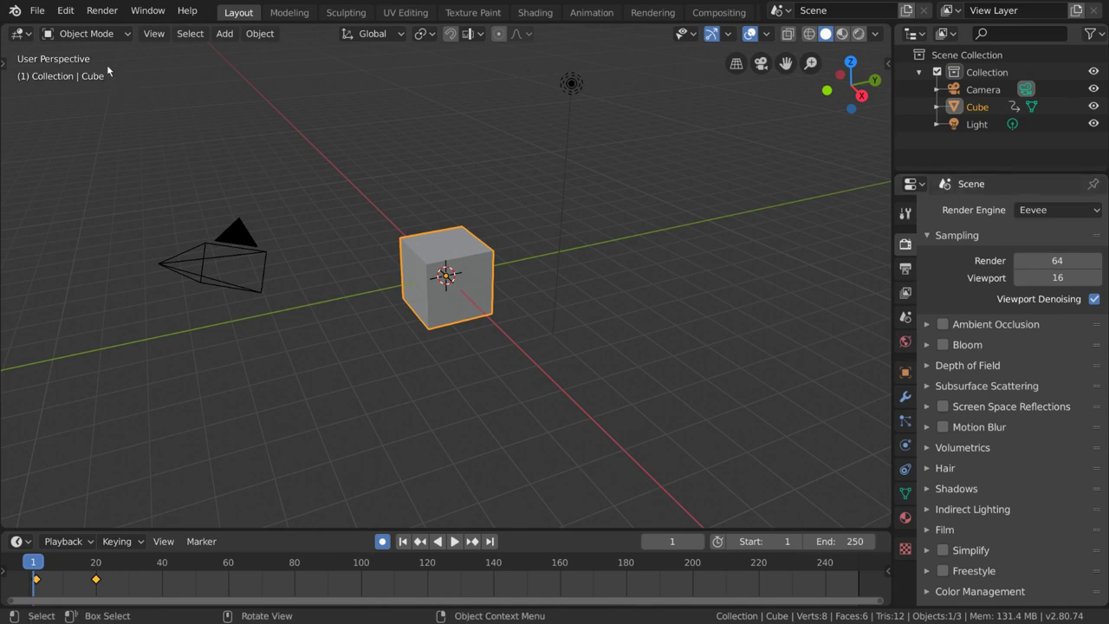
- Render a still of the current frame, dismiss the result, then render the full animation
click(115, 16)
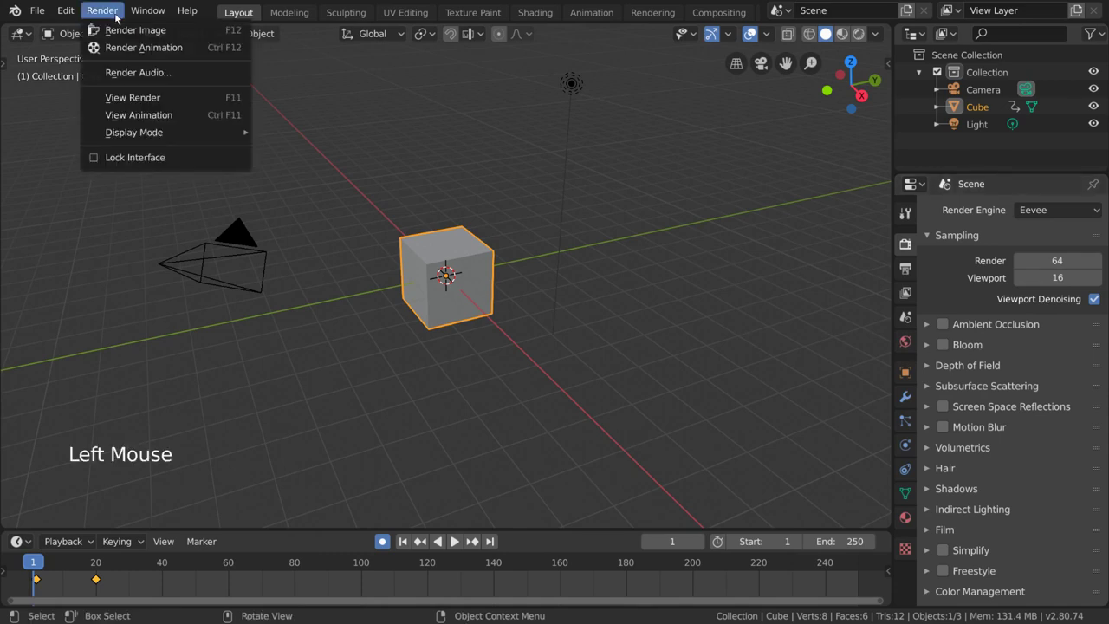
click(215, 34)
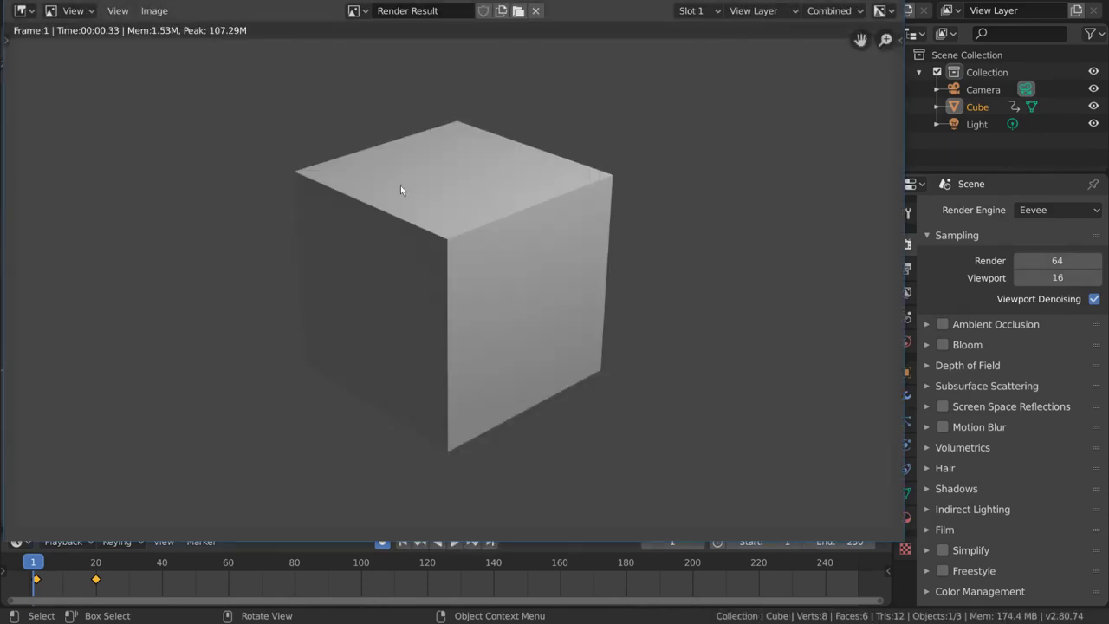
key(Escape)
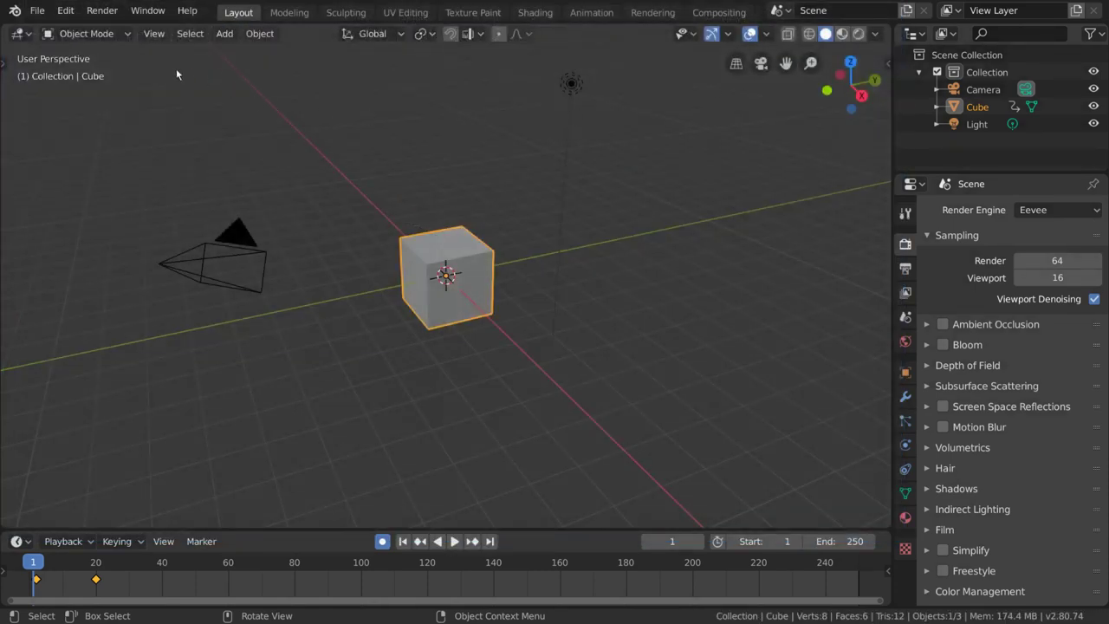
click(102, 11)
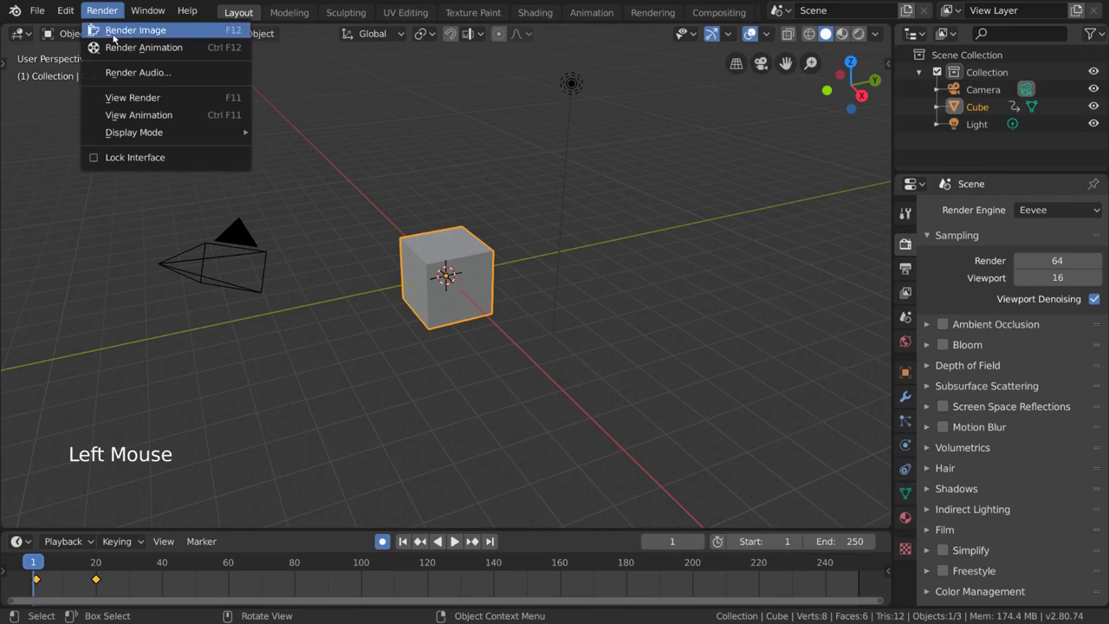
click(203, 48)
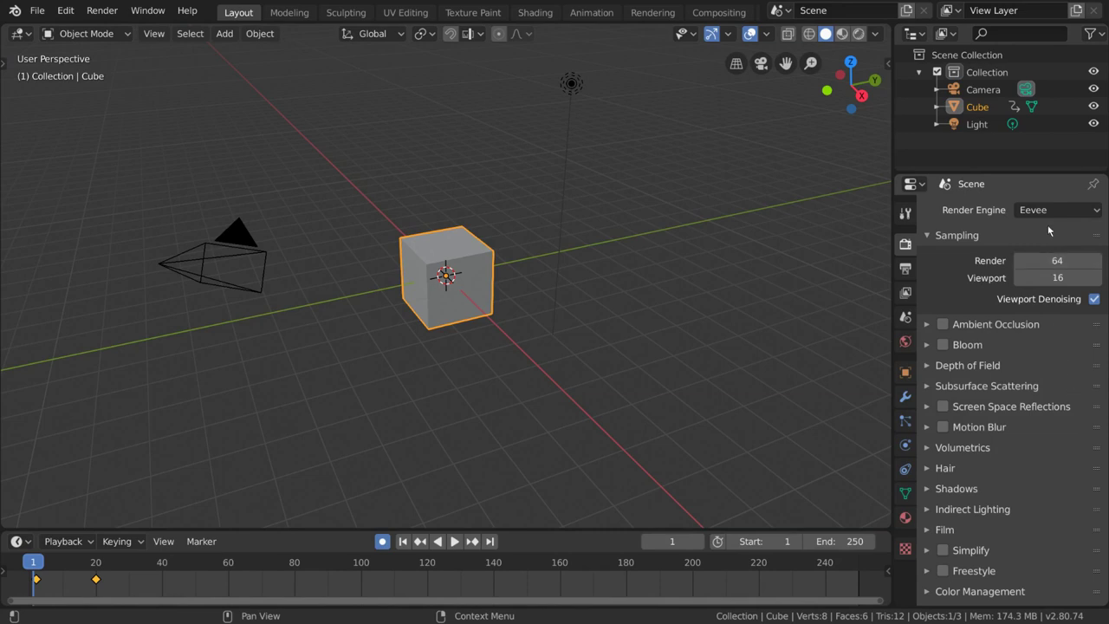
- Try Workbench and then Cycles as the render engine before returning to Eevee
click(1097, 213)
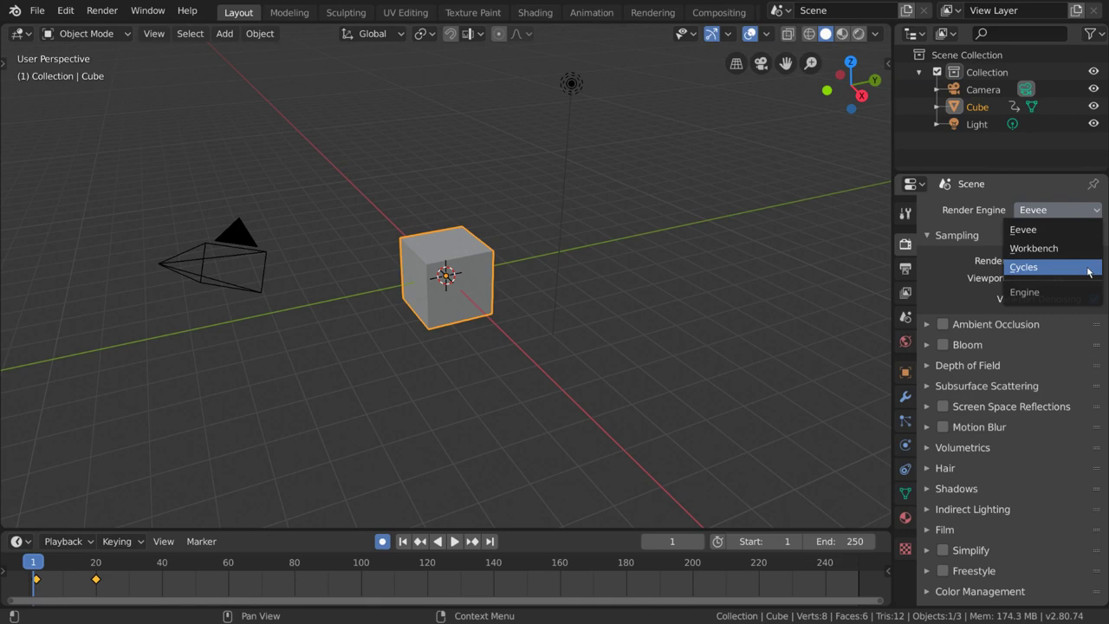
click(1090, 251)
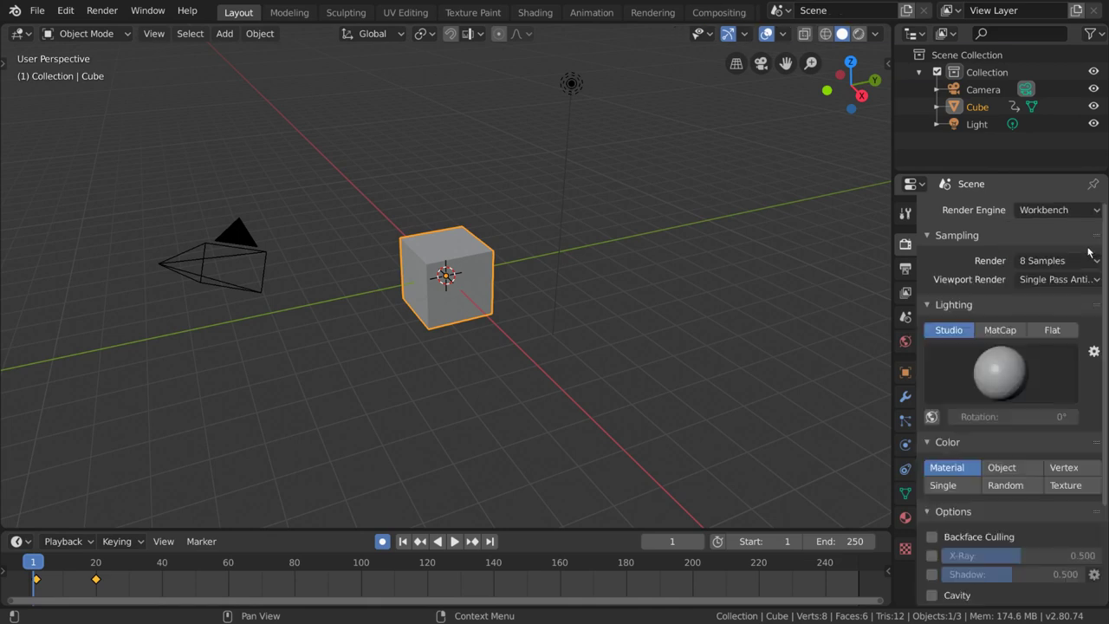
click(1089, 219)
click(1076, 265)
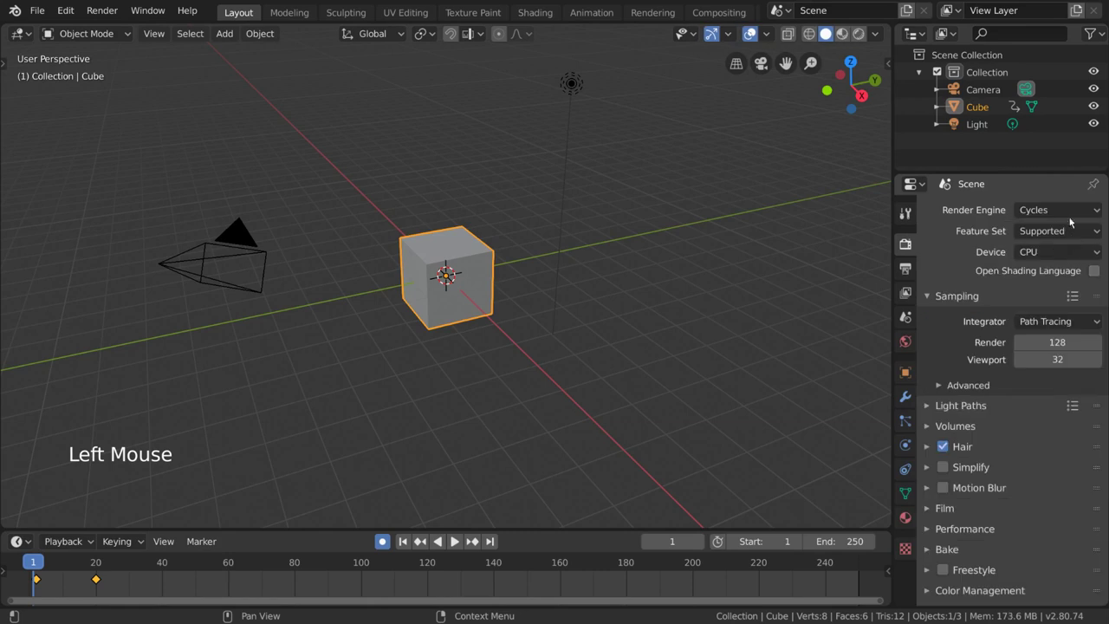
click(1072, 214)
click(1071, 230)
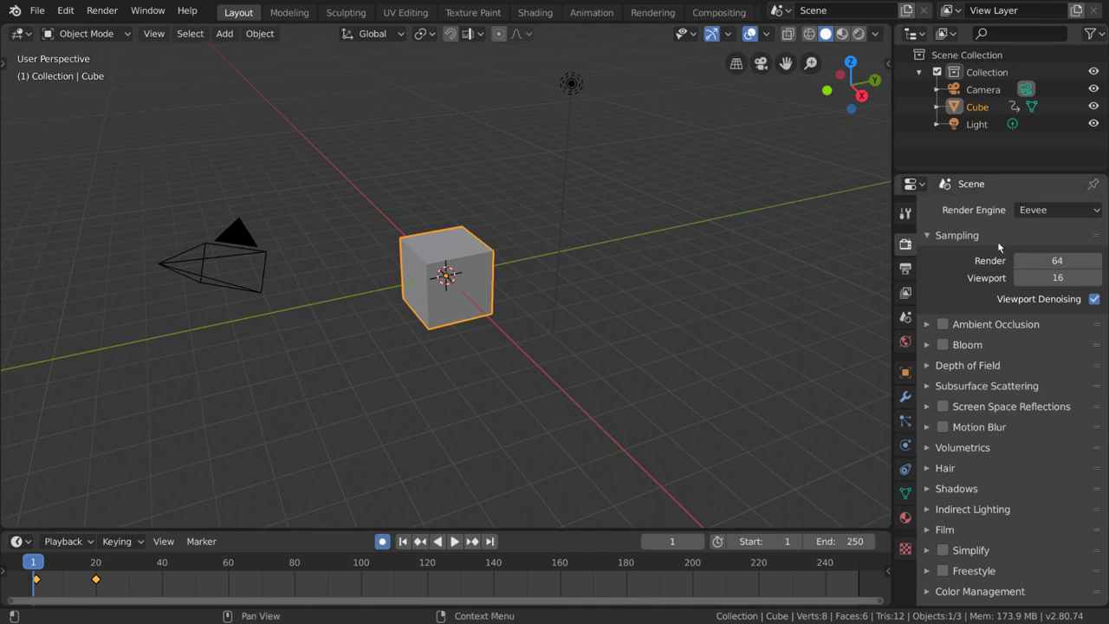
- Preview the cube rendered with Cycles, go back to solid shading, and settle on Workbench
click(860, 35)
click(1059, 209)
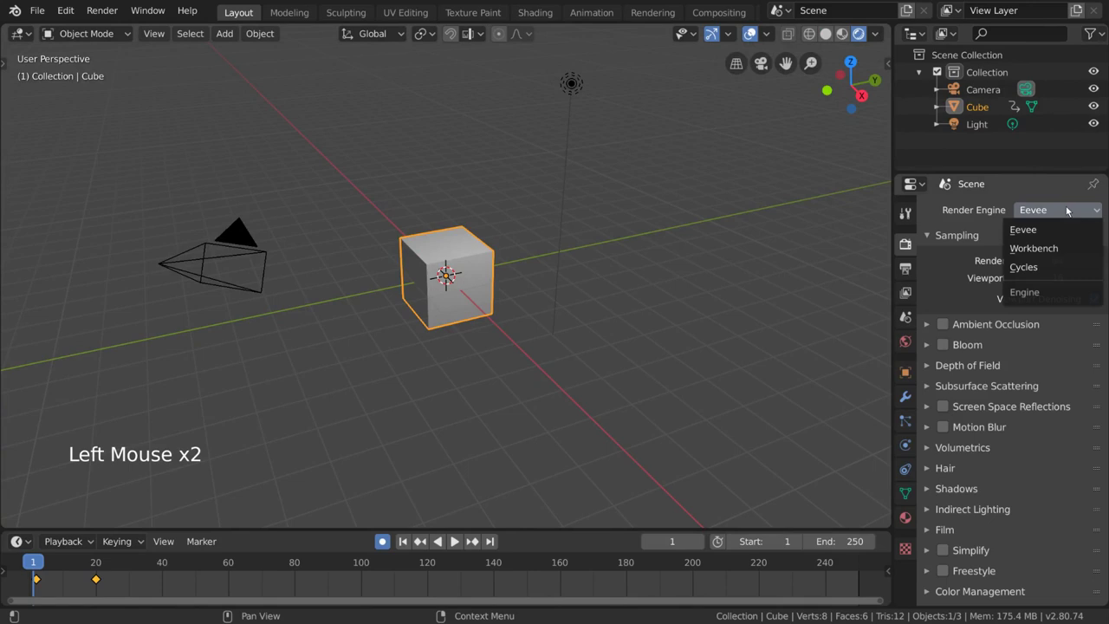
click(1064, 268)
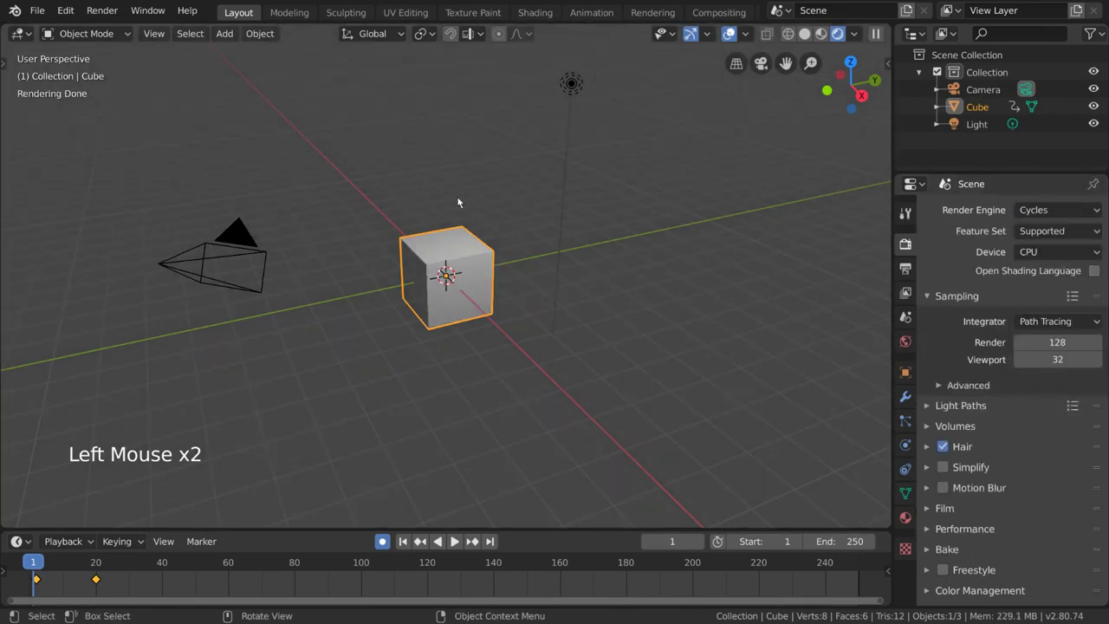
click(1059, 210)
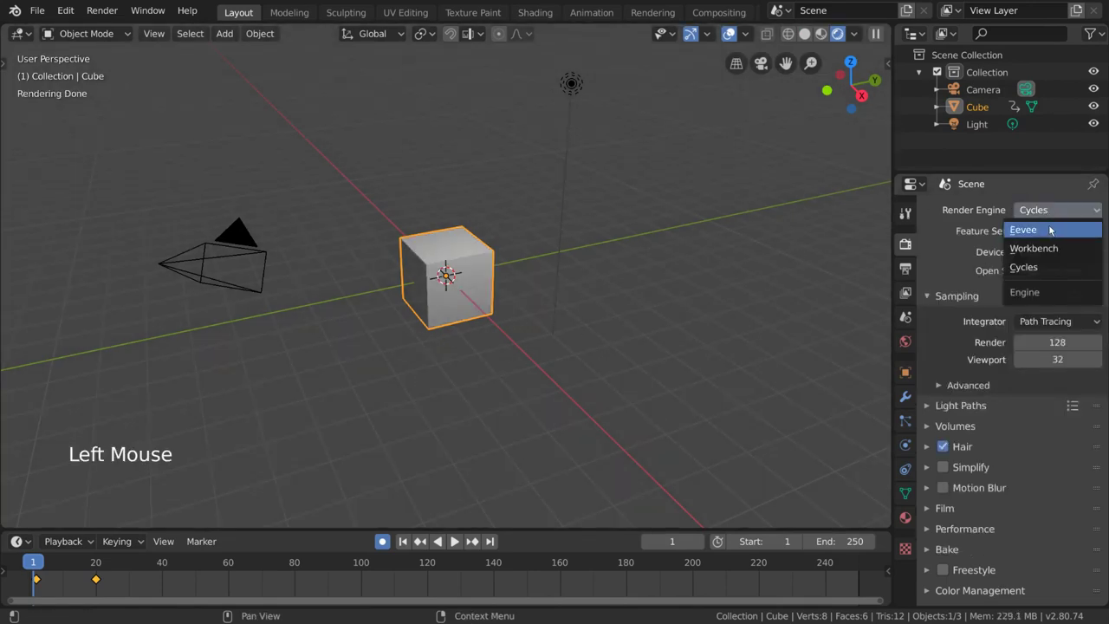
click(1050, 229)
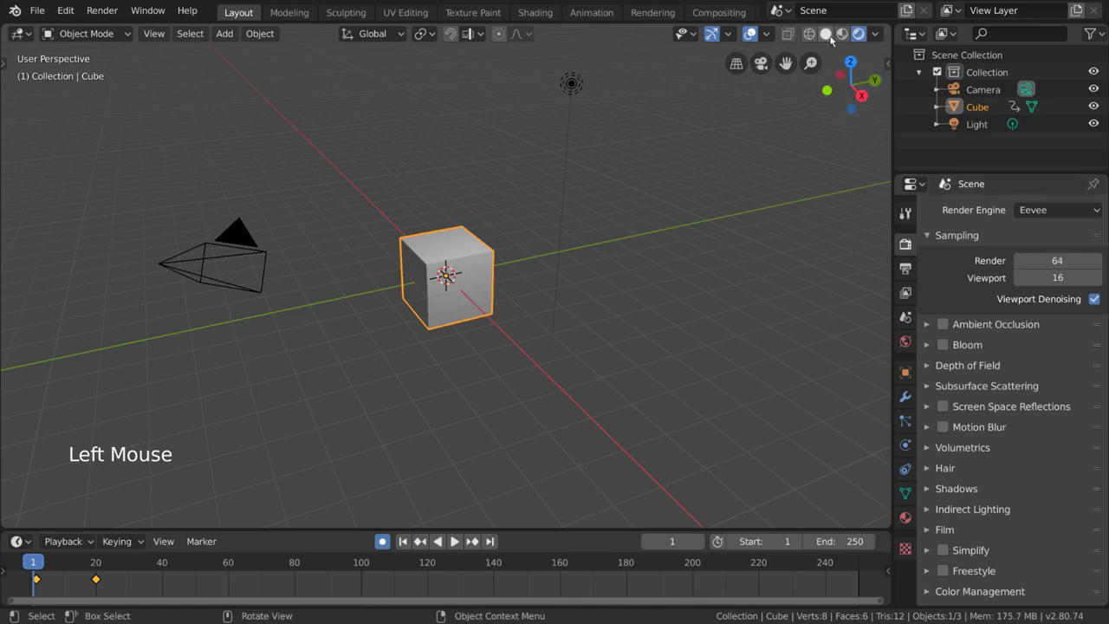
click(828, 36)
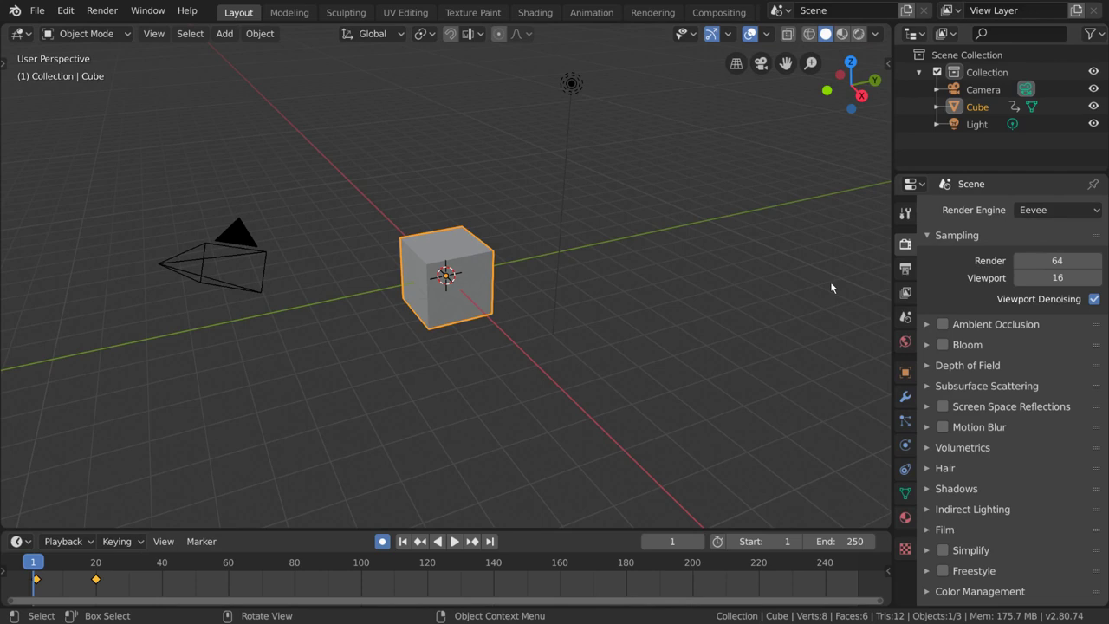
click(1046, 215)
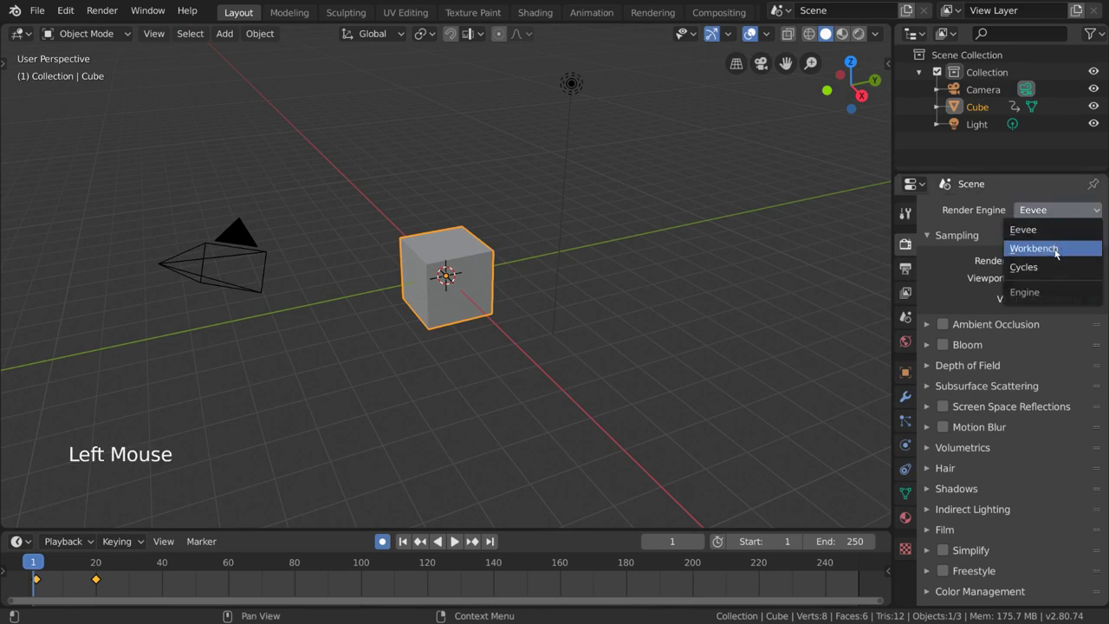
click(1057, 250)
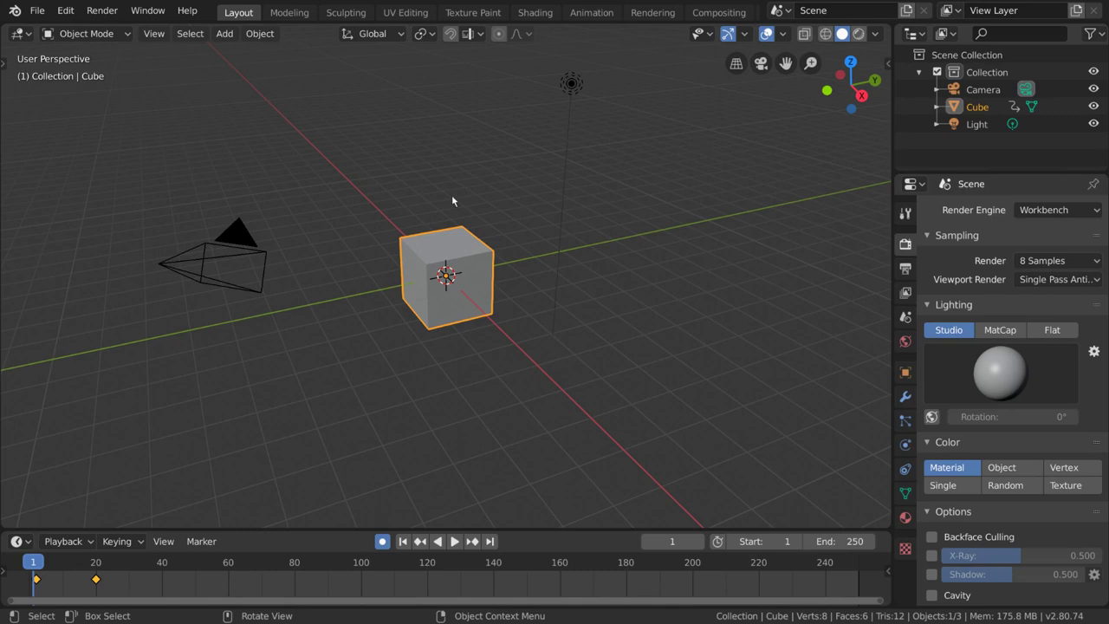
- Enable Shadow and X-Ray in the Workbench options, plus Backface Culling in viewport shading
scroll(965, 404, down, 14)
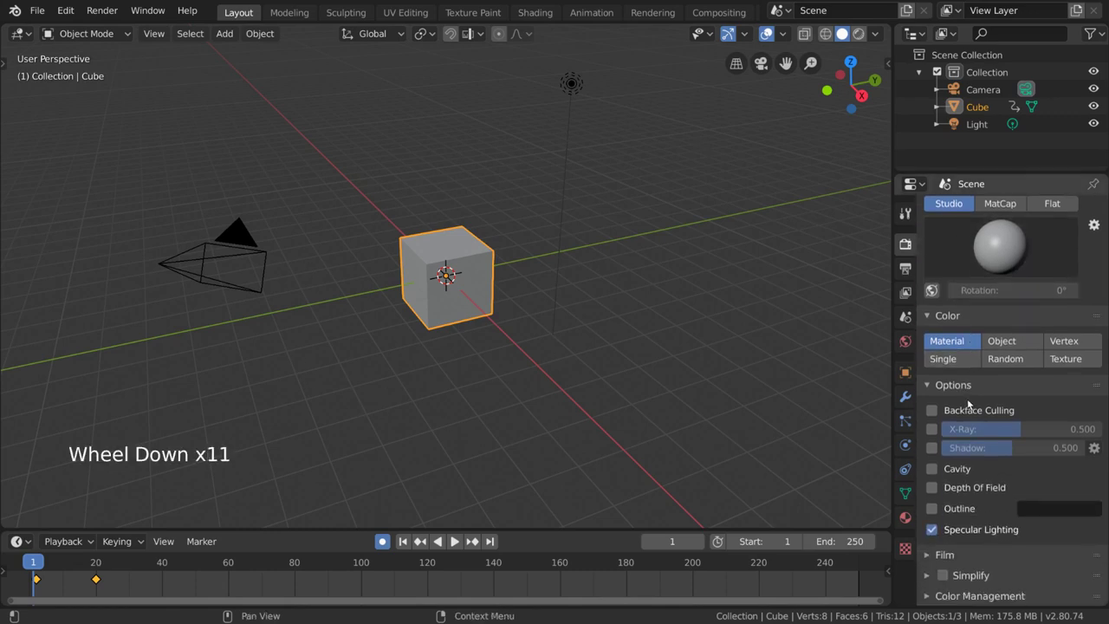
scroll(968, 399, up, 6)
scroll(968, 397, up, 4)
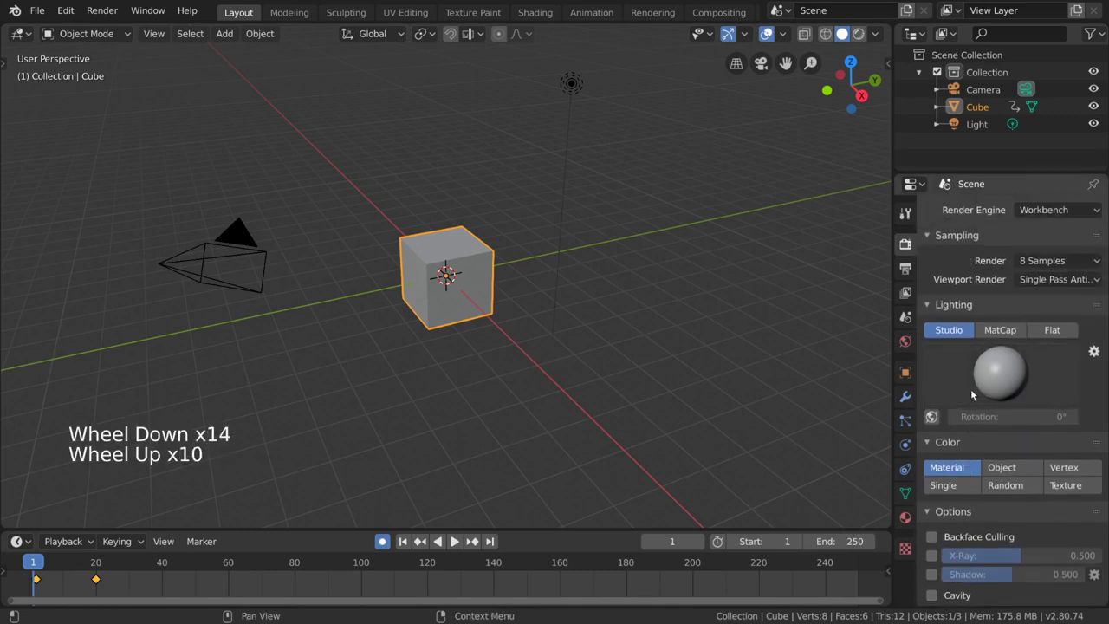
click(877, 34)
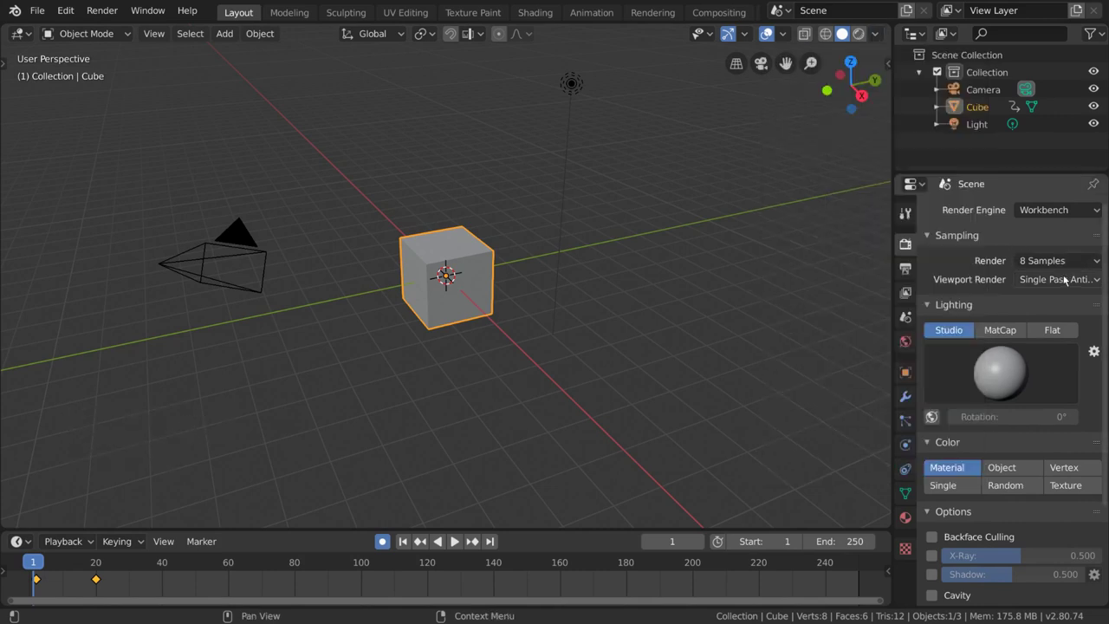
scroll(1027, 500, down, 7)
click(932, 447)
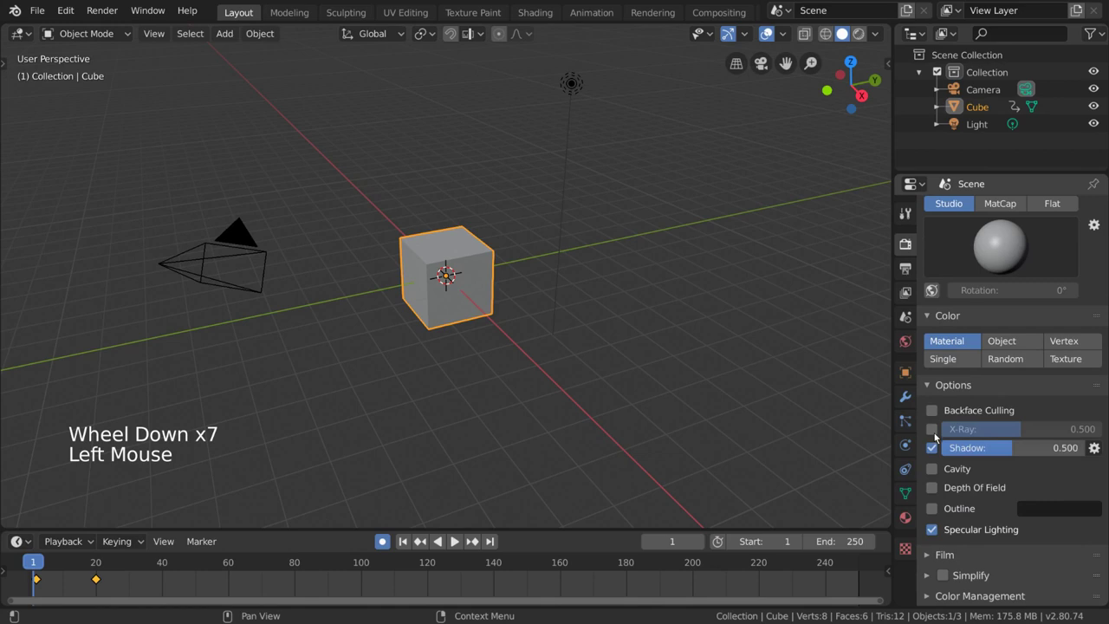
click(932, 429)
click(875, 33)
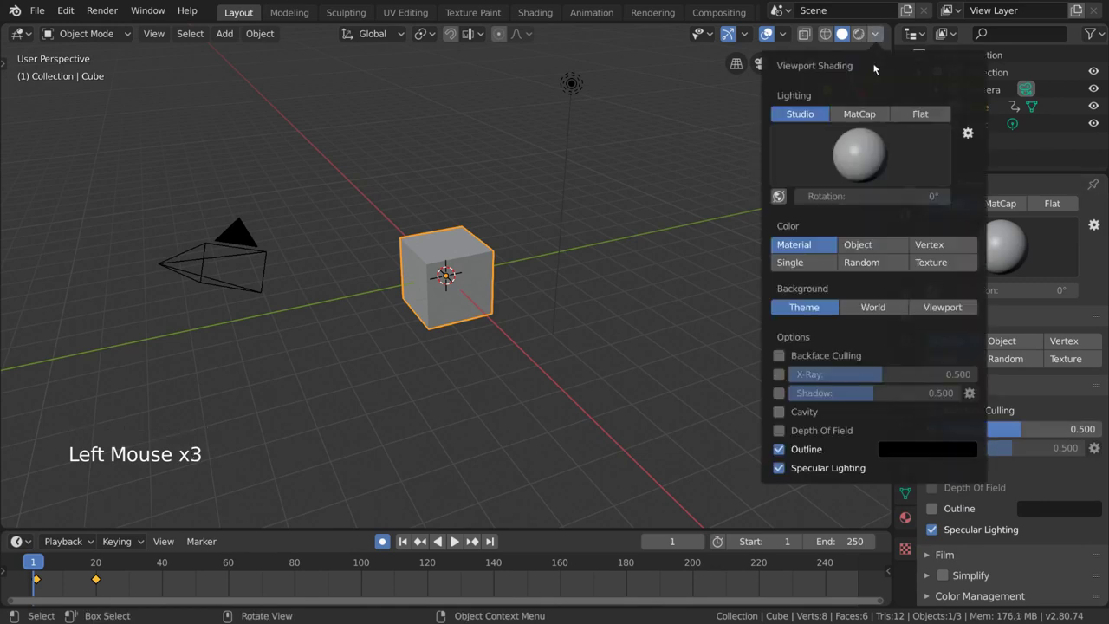
click(780, 357)
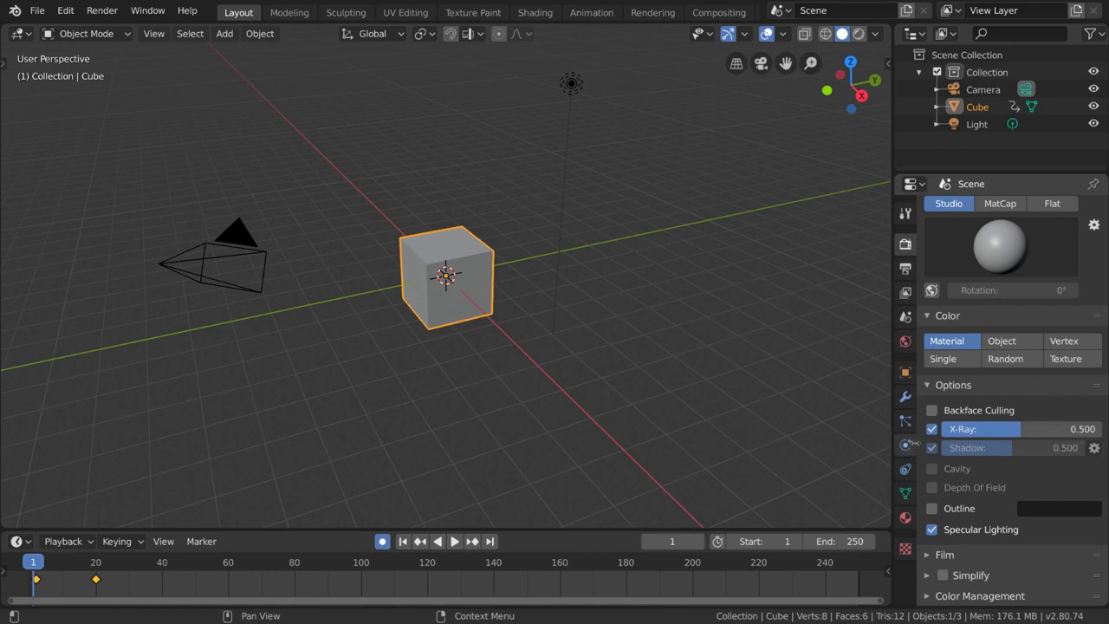
- Turn off Workbench X-Ray and Shadow, then switch the engine to Cycles and back to Eevee
click(932, 429)
click(931, 447)
scroll(1042, 293, up, 10)
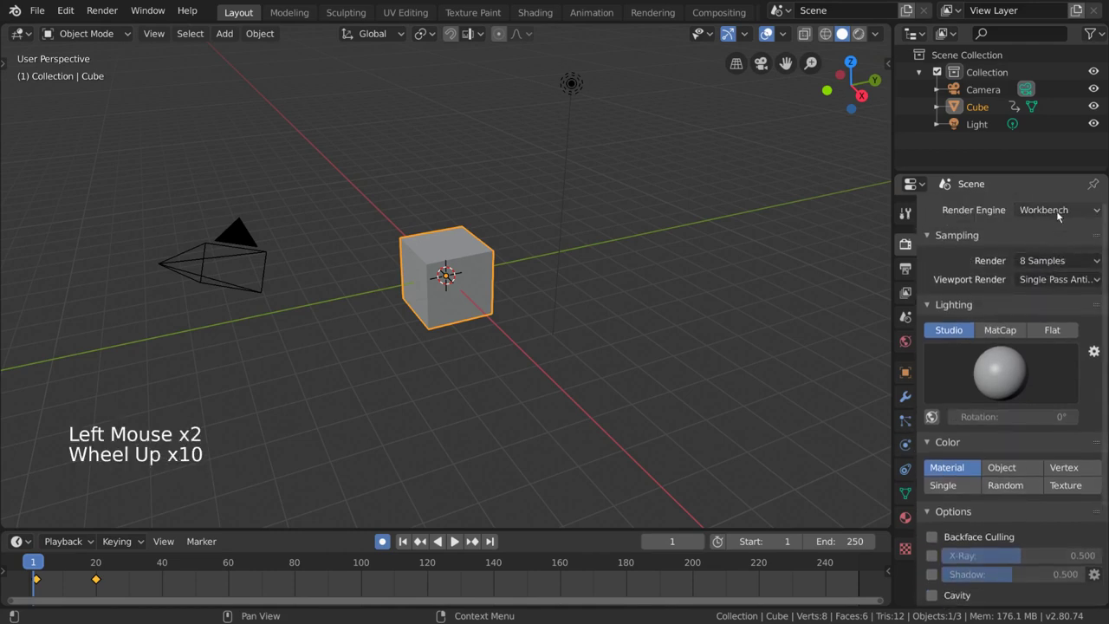
drag(1057, 210, 1049, 267)
click(1063, 213)
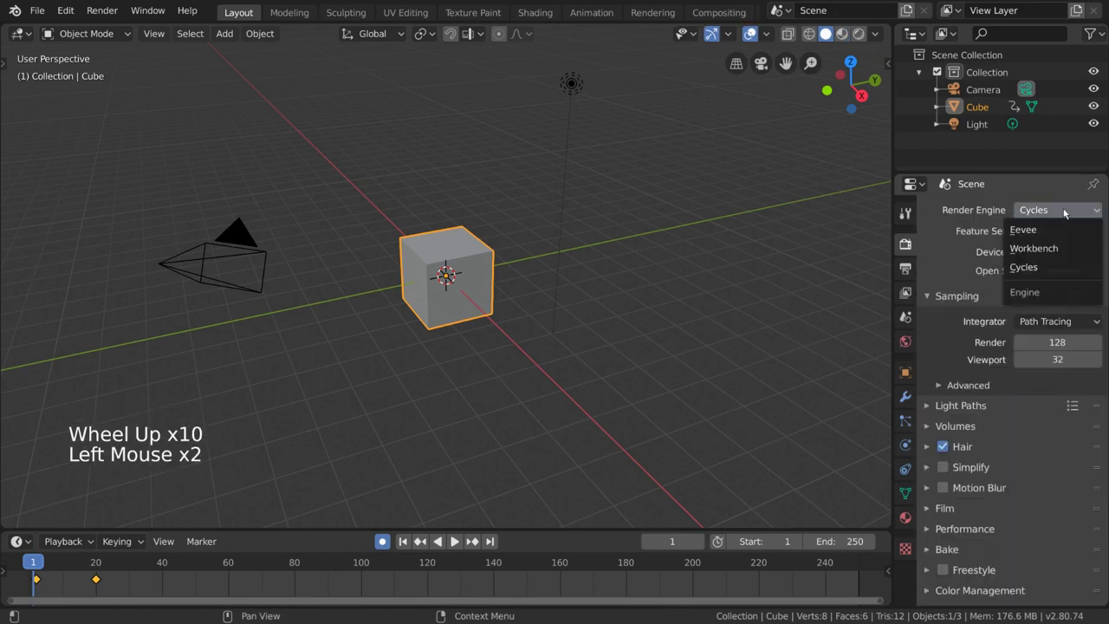
drag(1064, 213, 1062, 230)
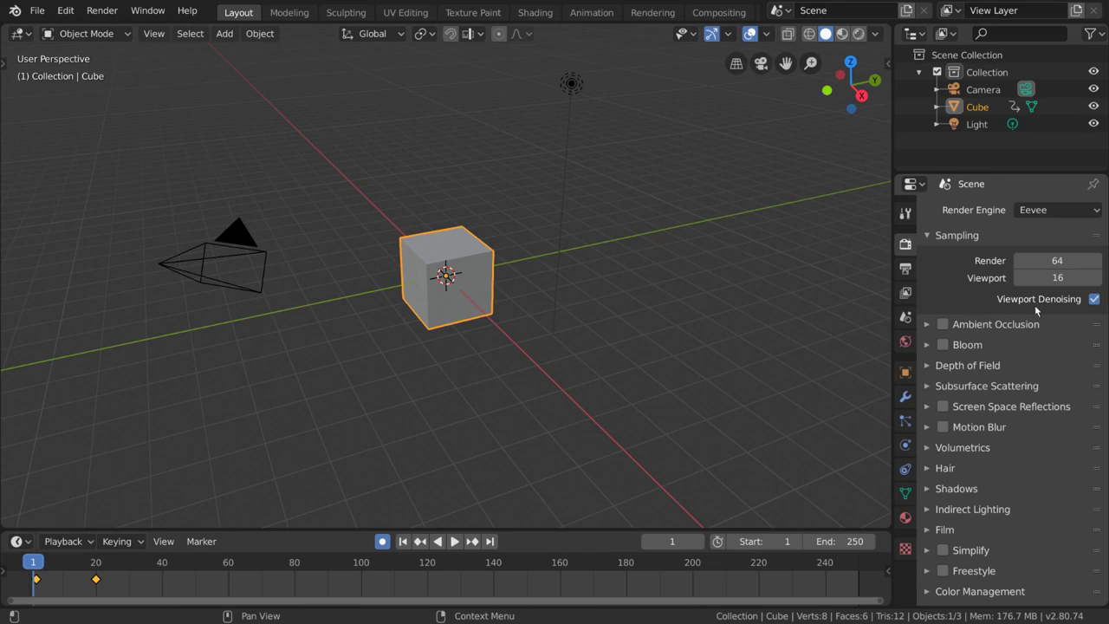
- After trying 200 and 100, set Eevee sampling to 64 render and 16 viewport samples
click(1058, 260)
text(20)
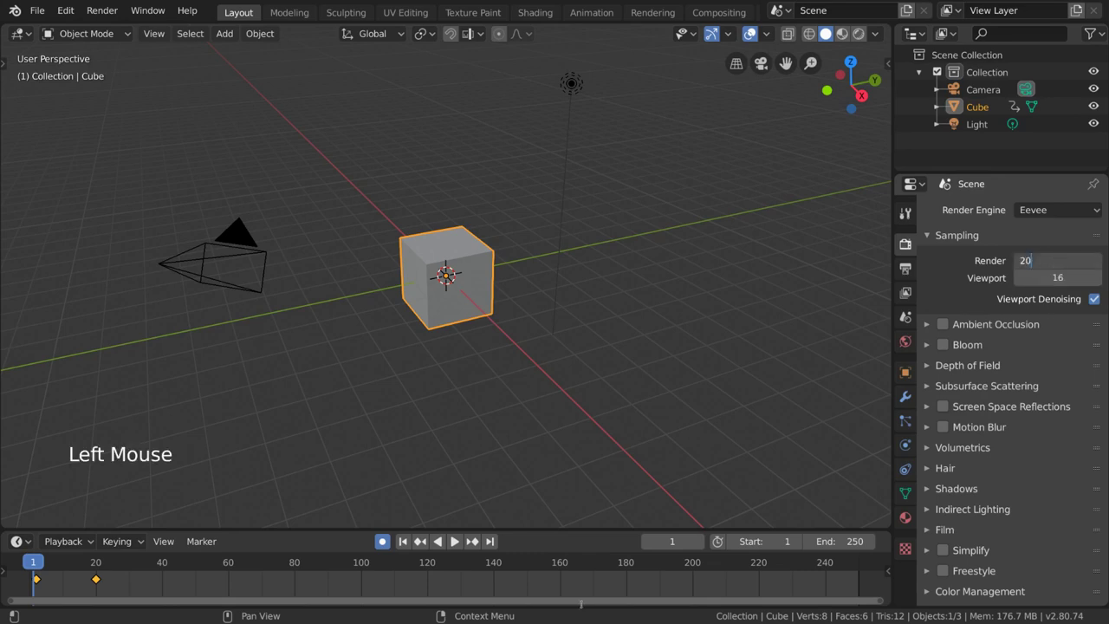
text(0)
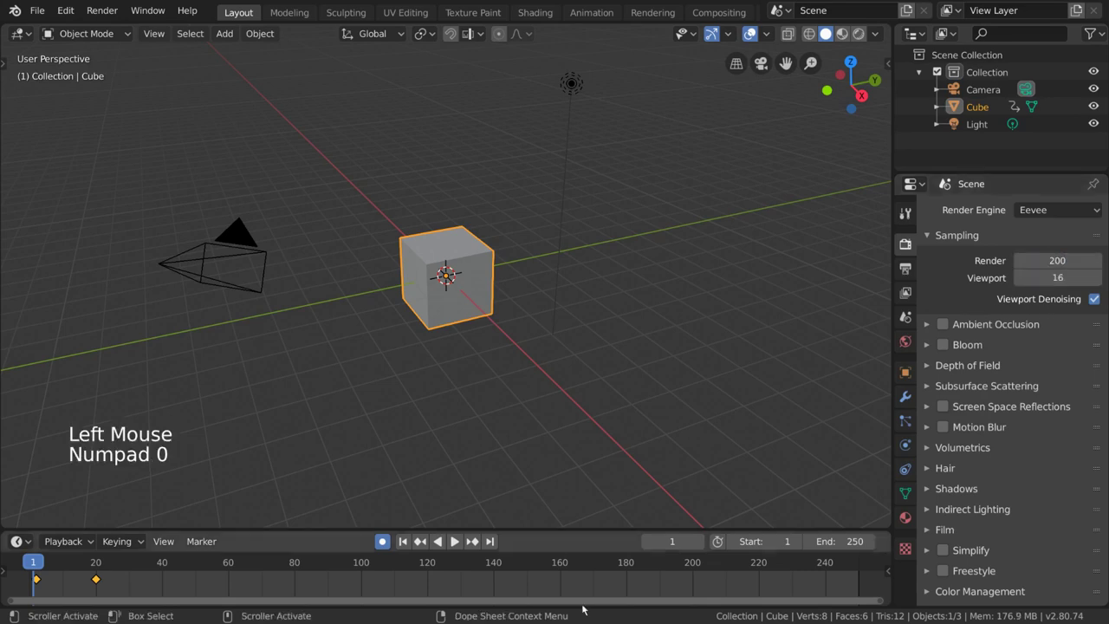
click(1046, 277)
text(100)
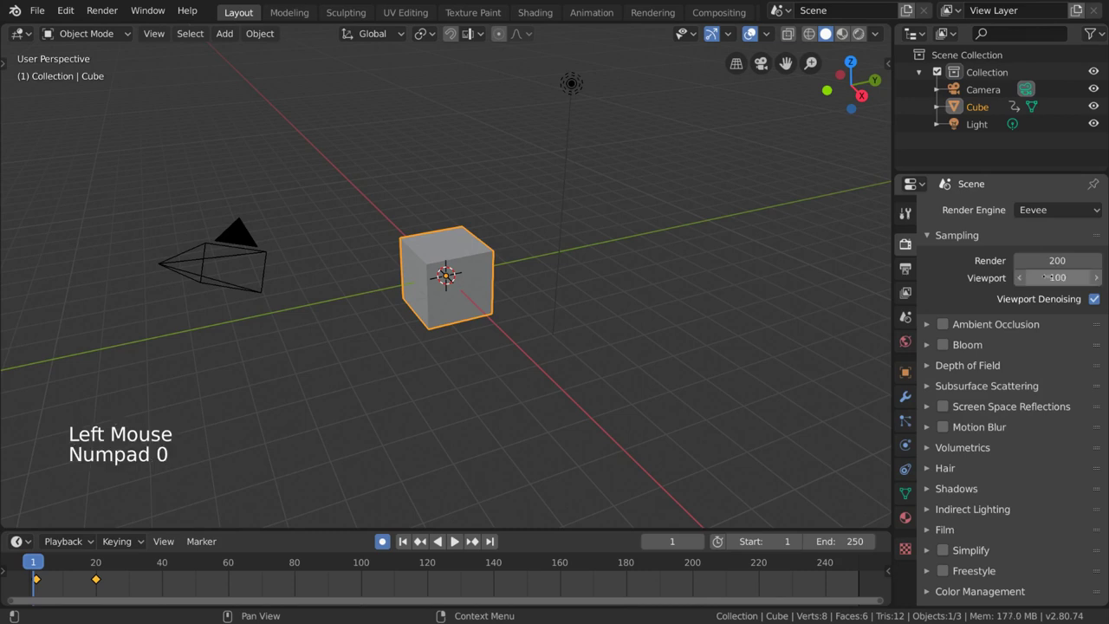
key(Return)
drag(1049, 262, 962, 262)
double_click(1051, 278)
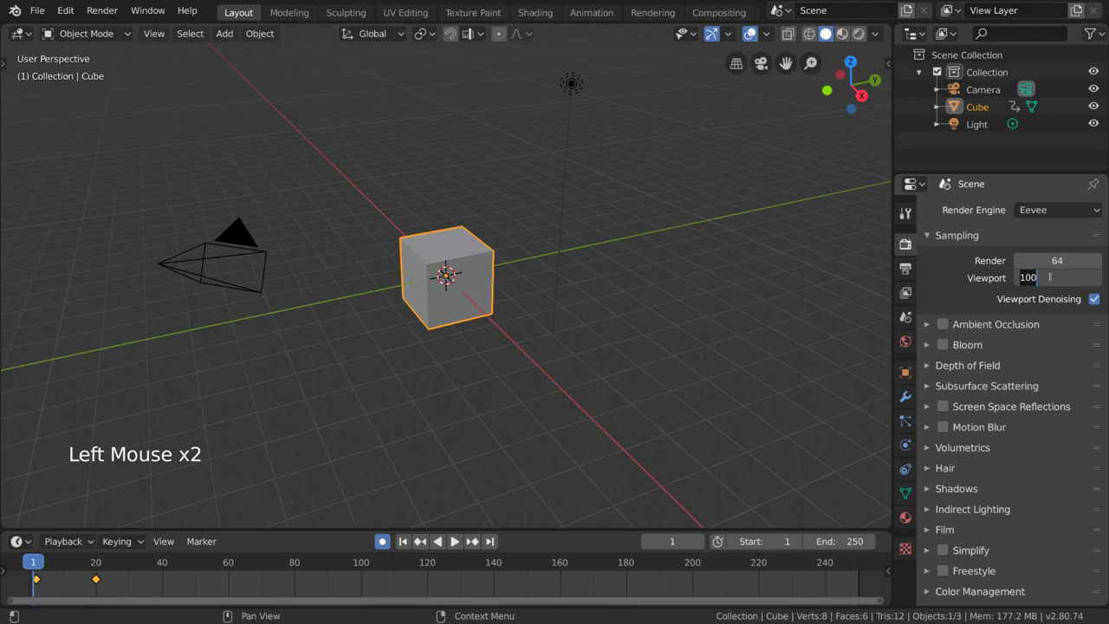
text(16)
key(Return)
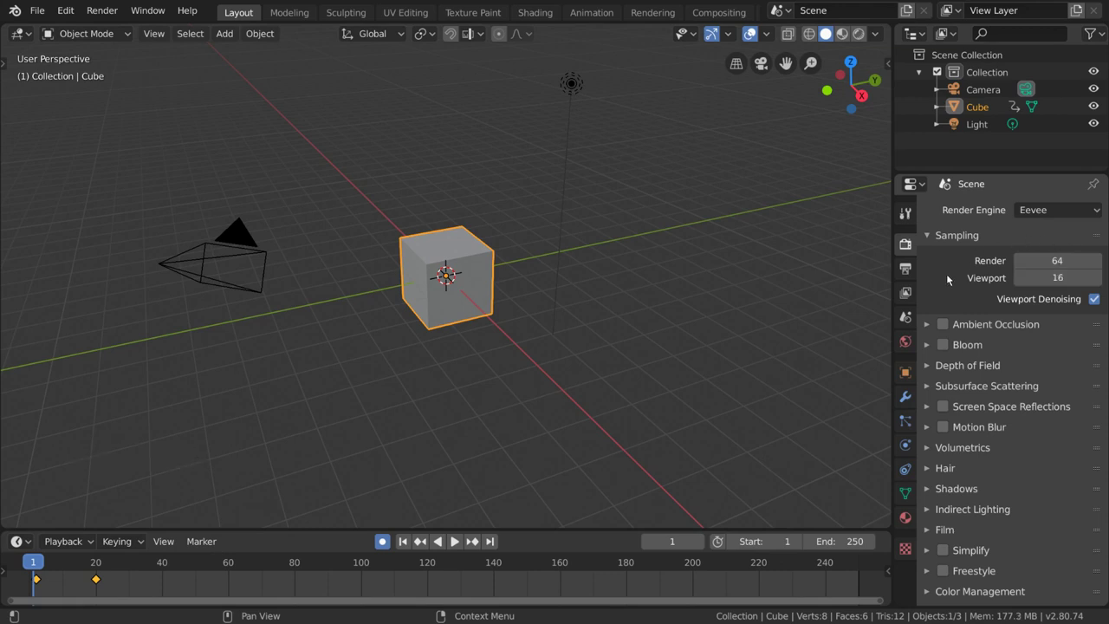
- Expand and collapse each Eevee panel, from Ambient Occlusion through Indirect Lighting, to review its settings
click(949, 327)
click(949, 327)
click(946, 345)
double_click(965, 332)
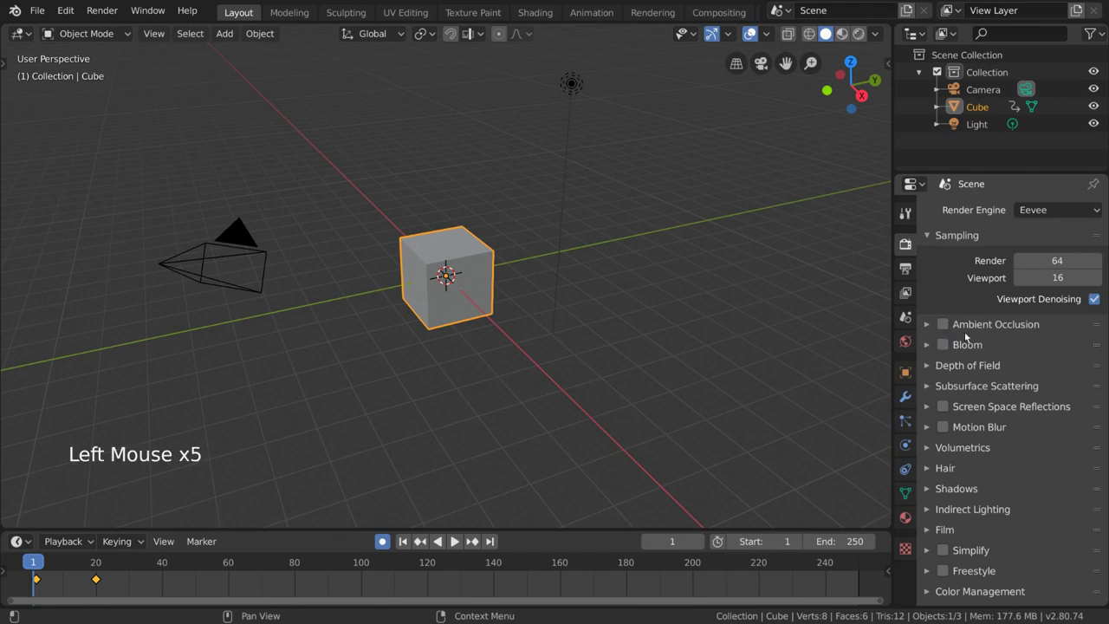
click(965, 331)
click(980, 330)
click(982, 347)
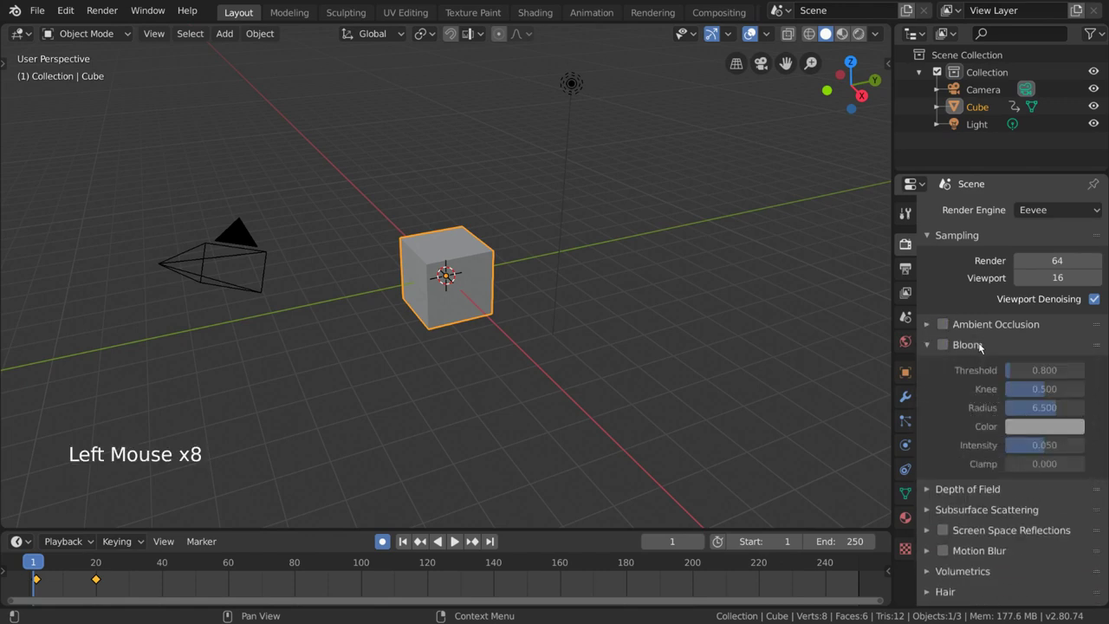
click(982, 347)
click(984, 368)
click(982, 365)
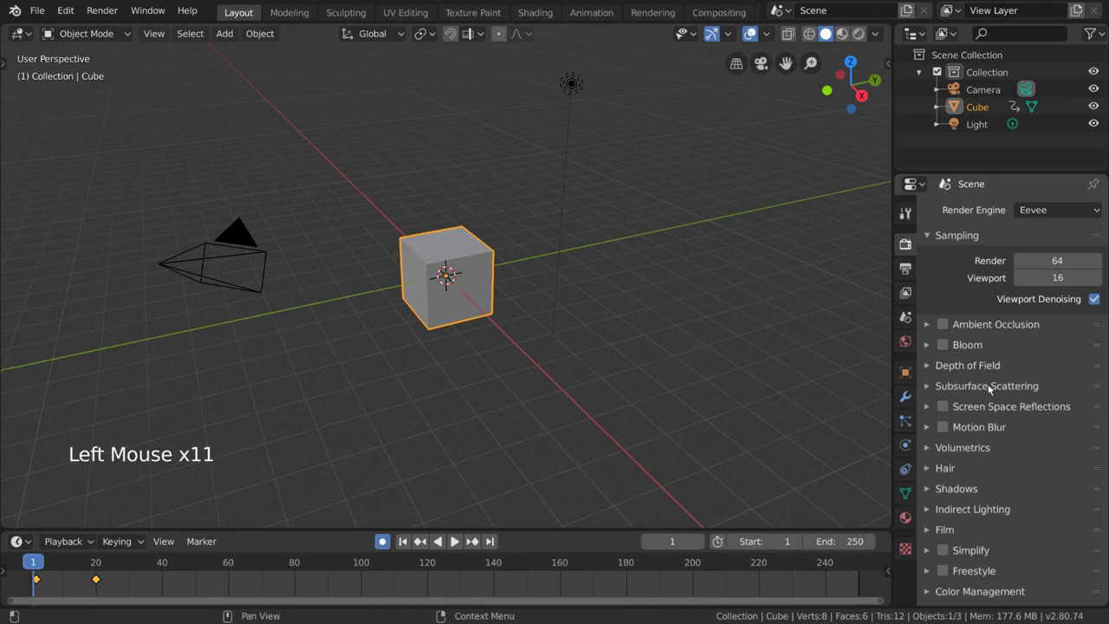
click(990, 387)
click(991, 386)
click(993, 407)
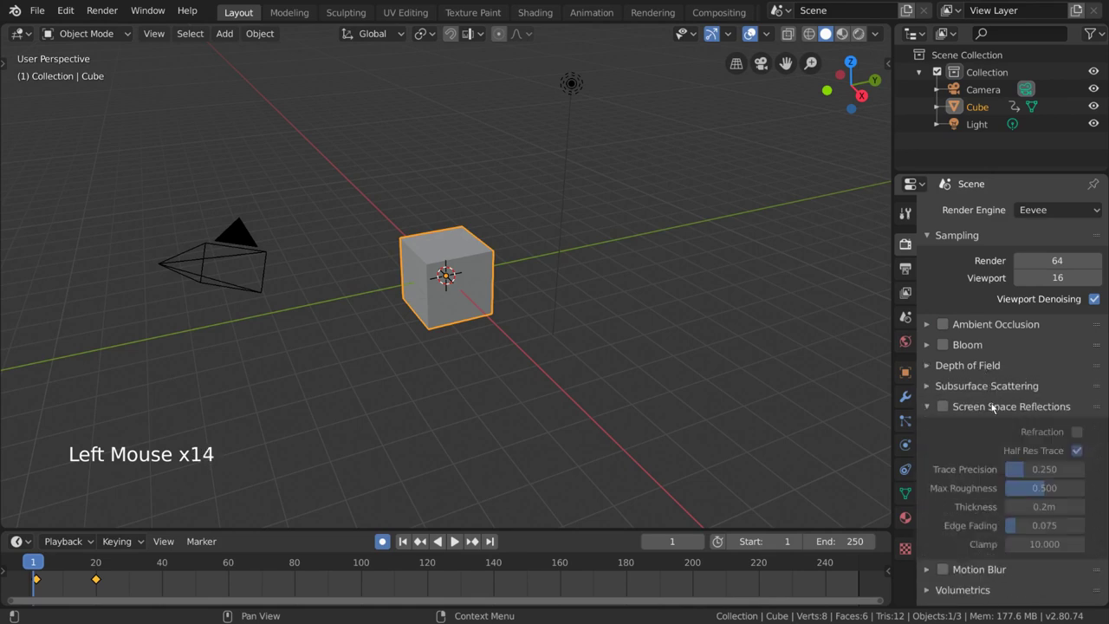
click(993, 407)
click(991, 426)
click(990, 426)
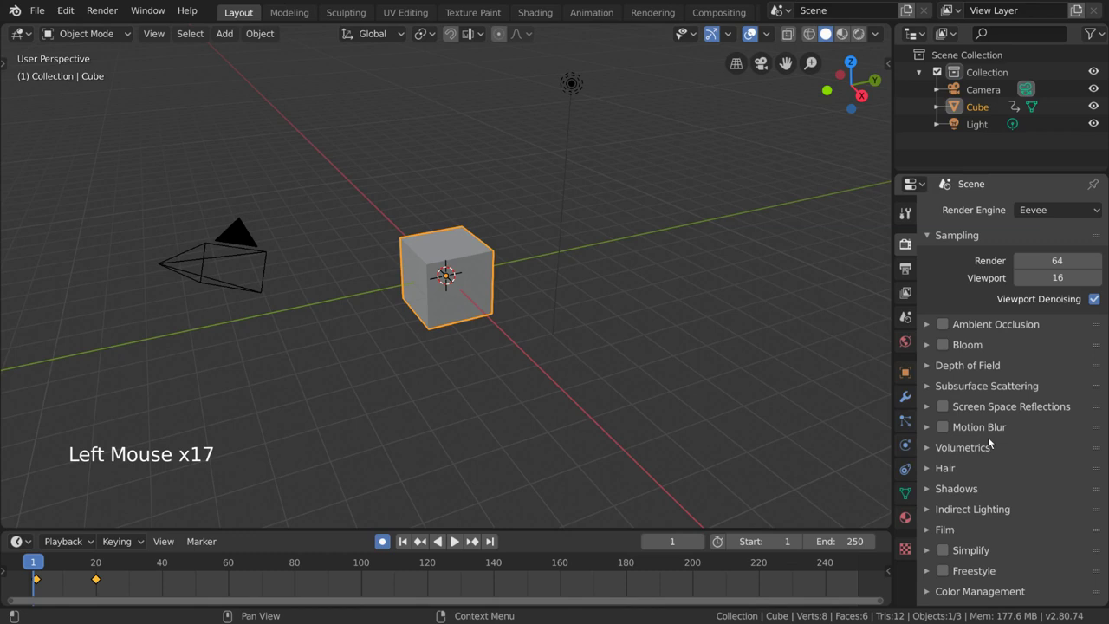
click(988, 448)
click(988, 448)
click(978, 469)
click(979, 469)
click(979, 487)
click(977, 491)
click(972, 510)
click(972, 509)
click(989, 488)
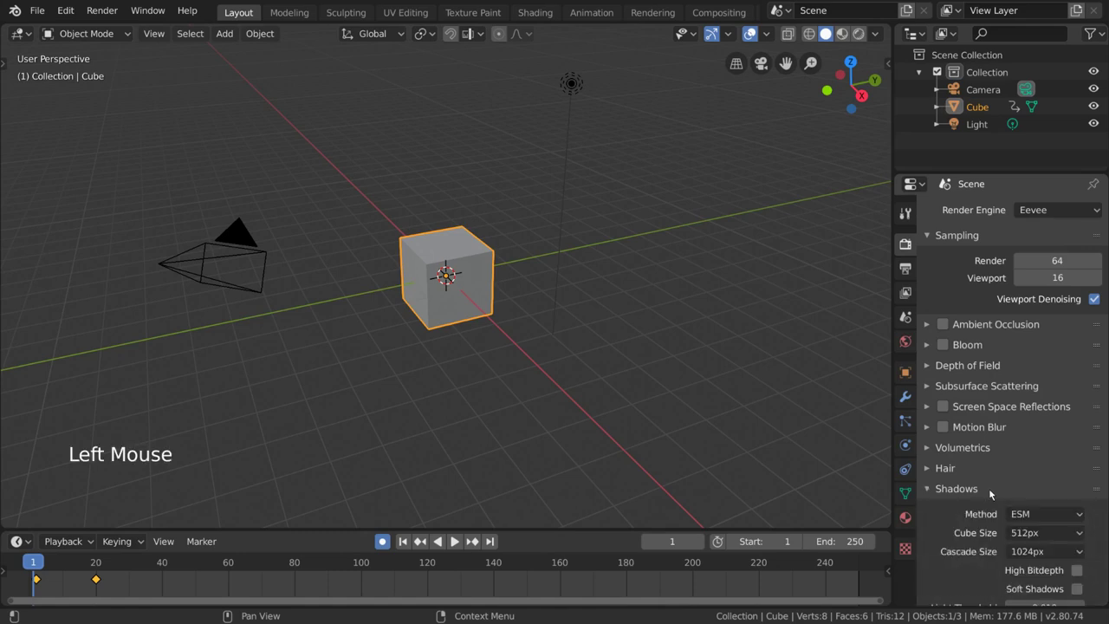
click(989, 488)
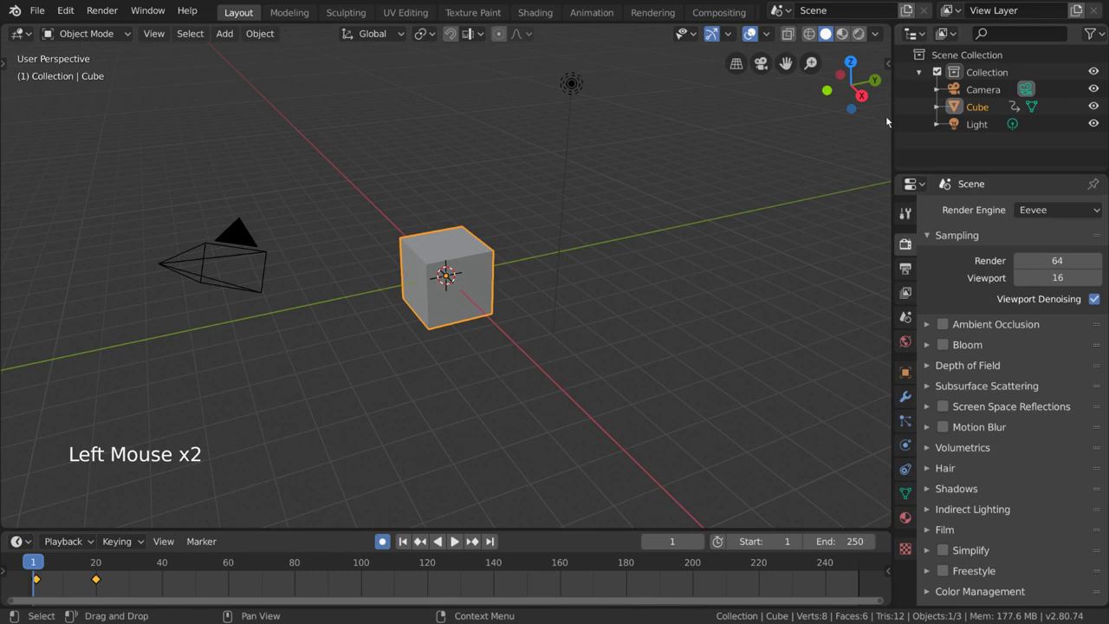
- Preview the scene in rendered shading through the camera view (Numpad 0)
click(858, 33)
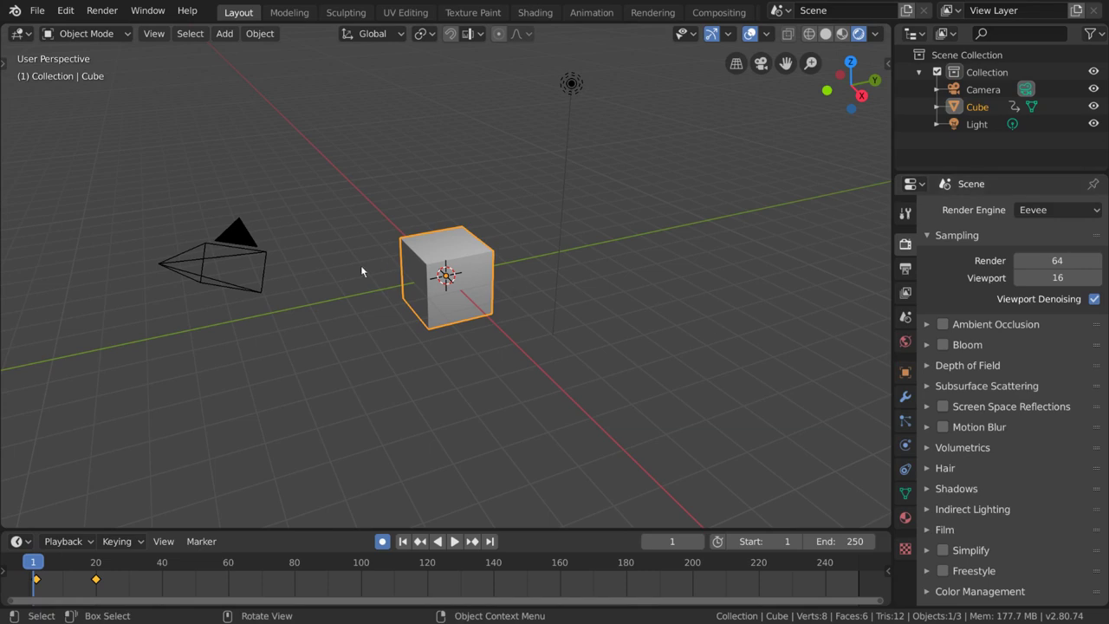
key(KP_0)
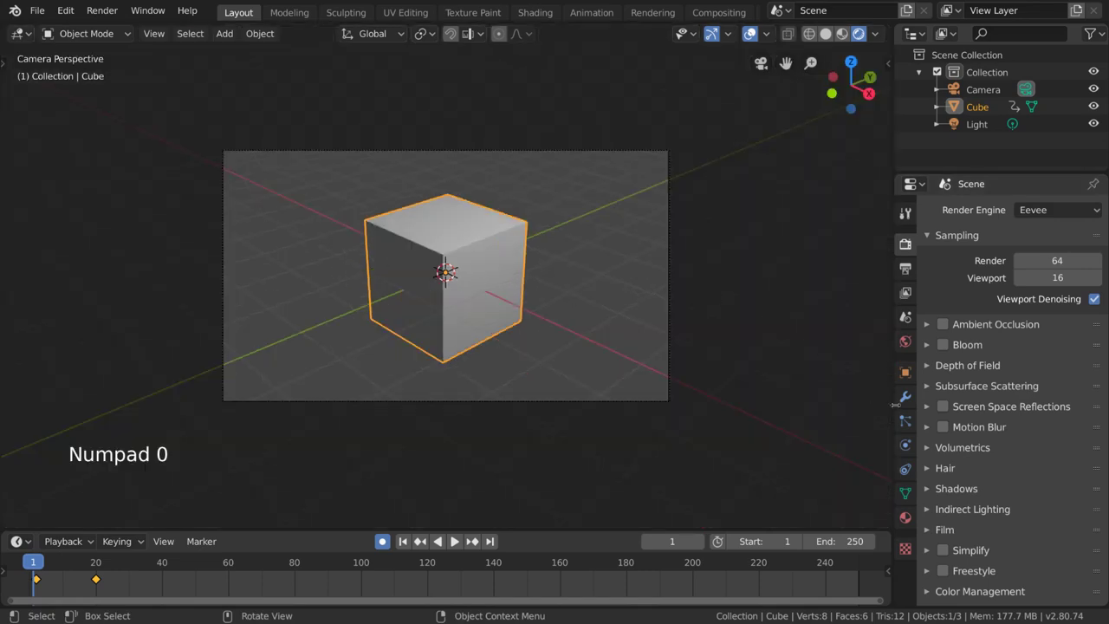
scroll(446, 276, down, 4)
- Enable Film > Transparent and check the see-through background in rendered shading and a test render
click(944, 530)
scroll(998, 417, down, 8)
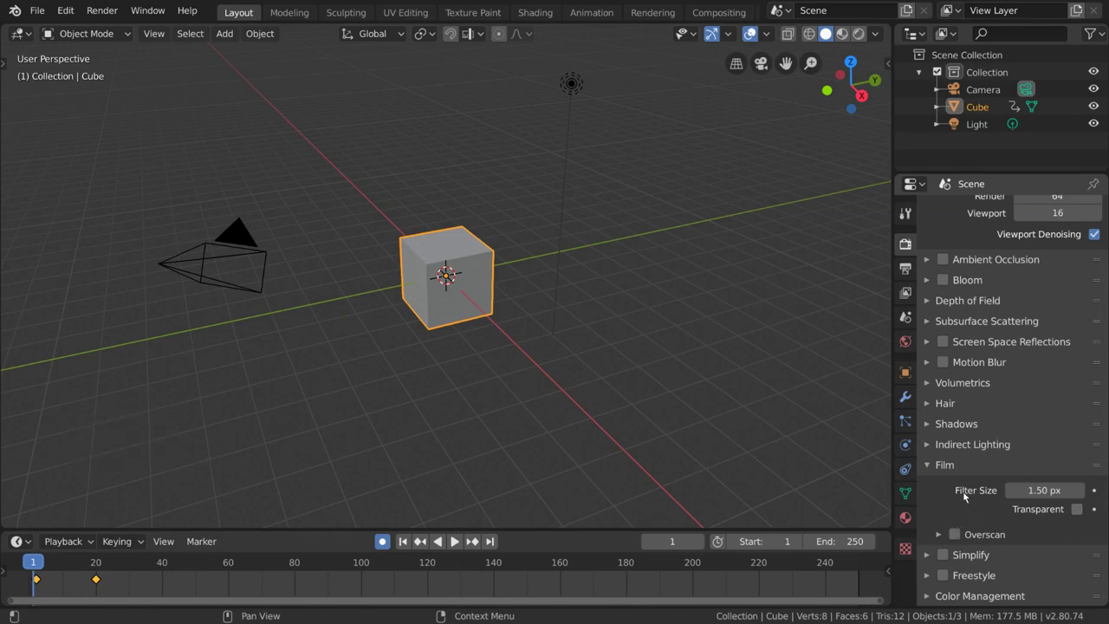
click(1078, 509)
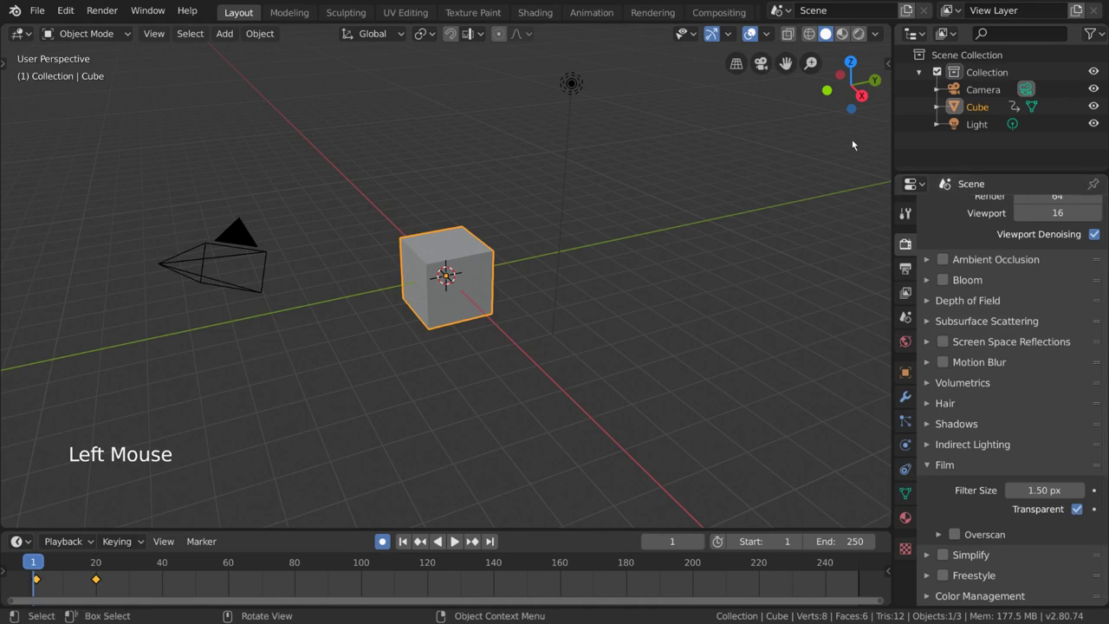
click(859, 33)
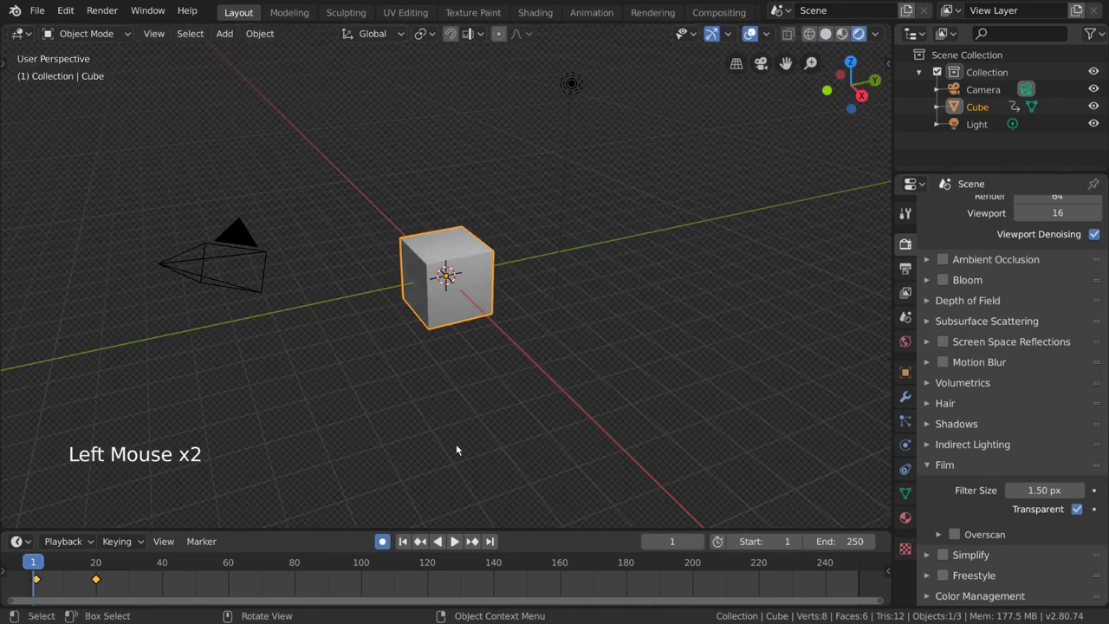
click(1048, 511)
click(1049, 513)
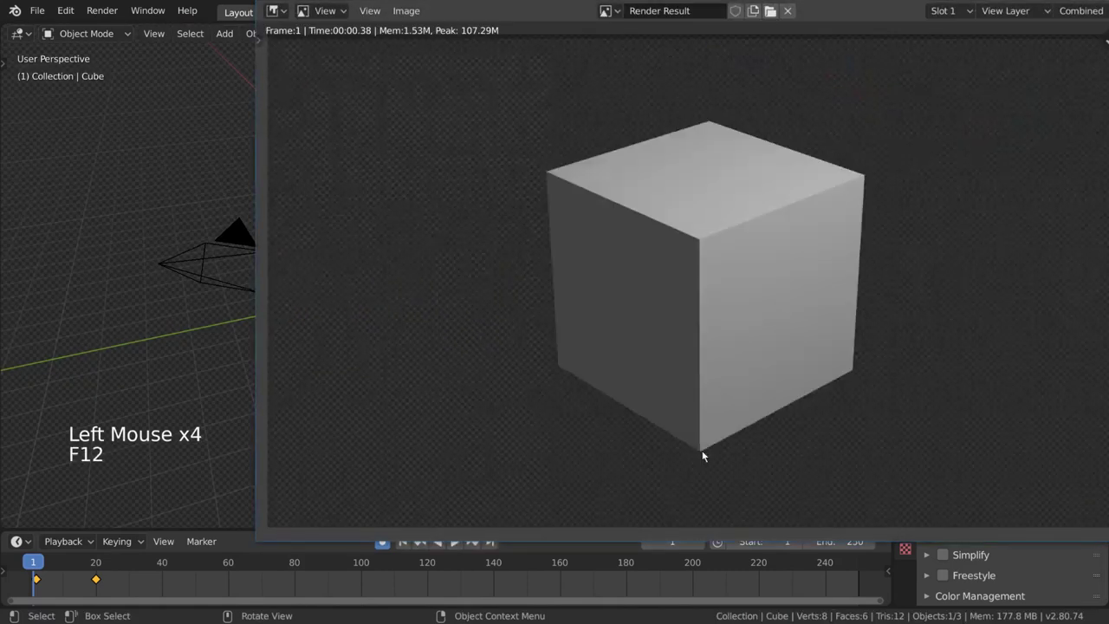
key(Escape)
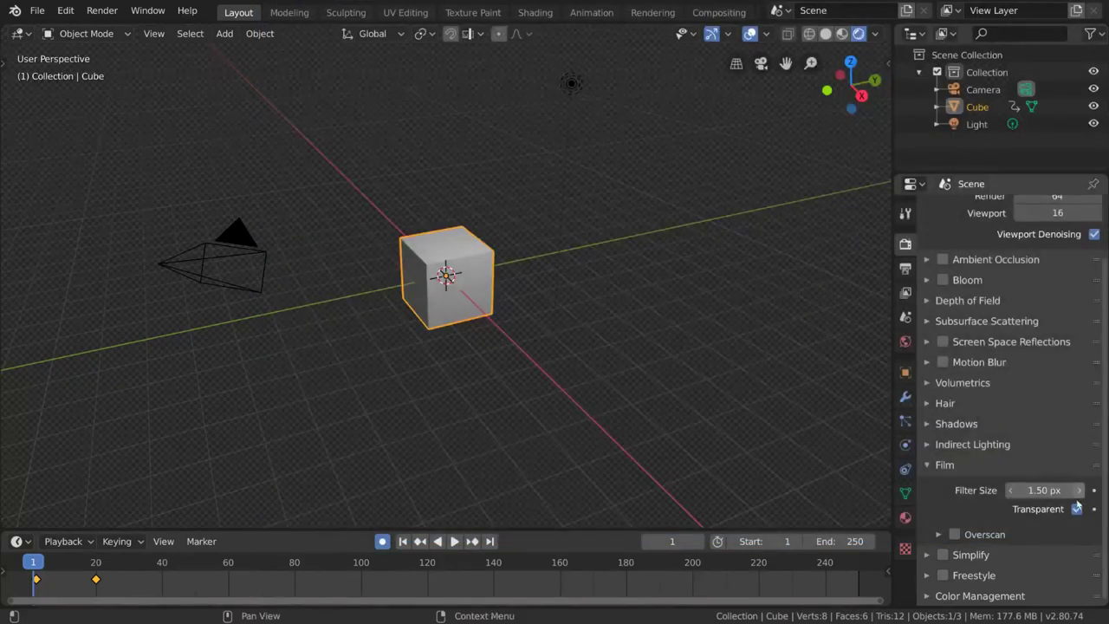
- Turn film transparency off, expand Simplify, and give the cube level-2 subdivision with Ctrl+2
click(1077, 508)
click(938, 468)
click(929, 550)
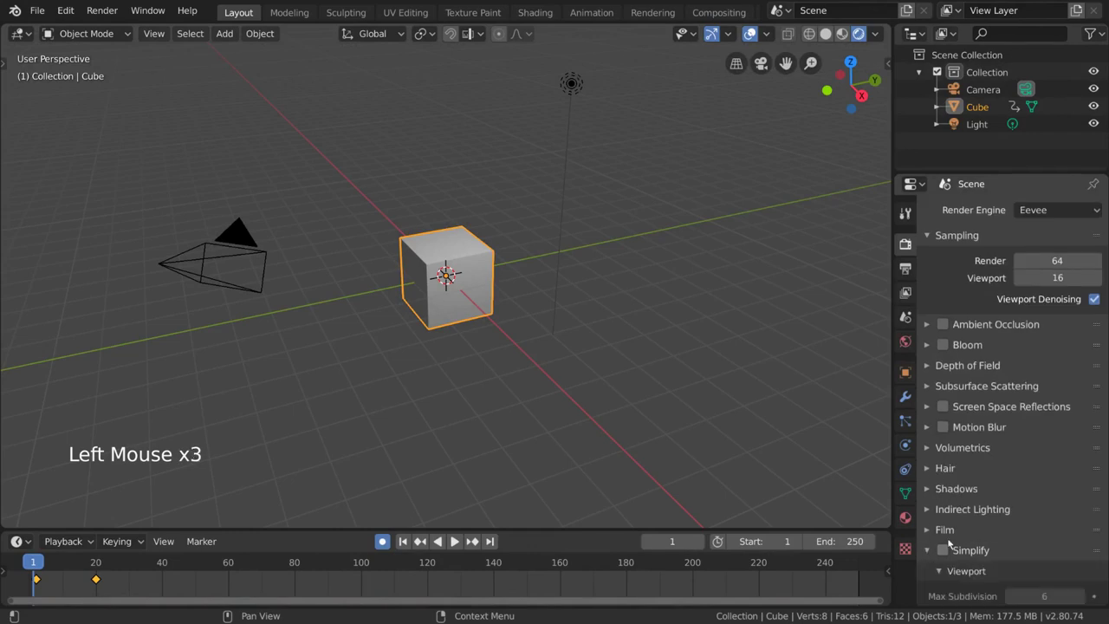
scroll(997, 496, down, 8)
scroll(946, 442, down, 4)
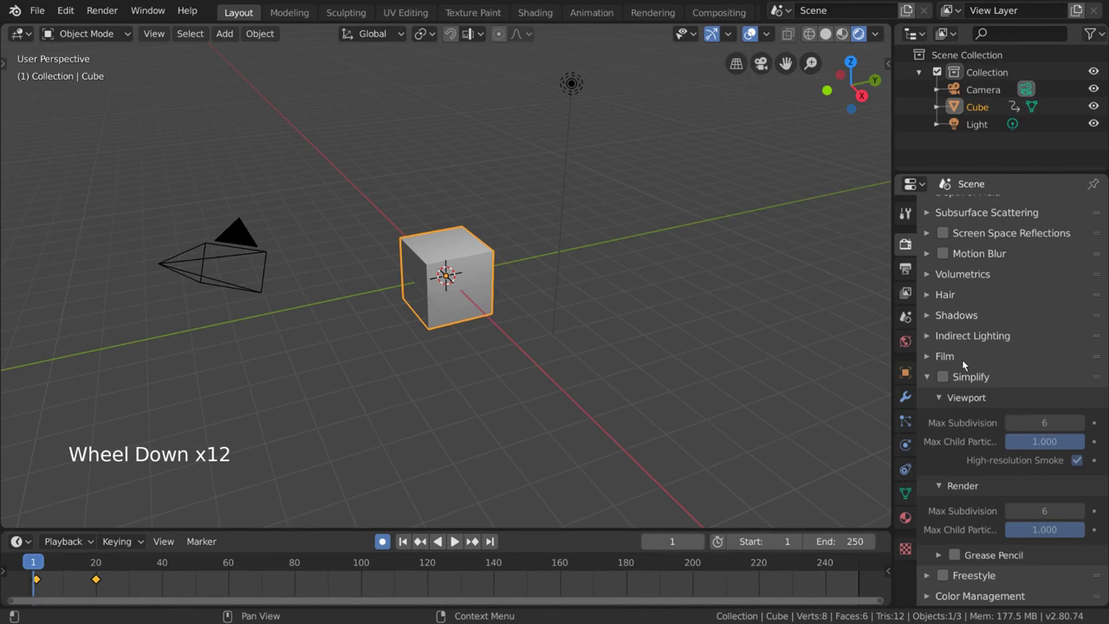
click(943, 377)
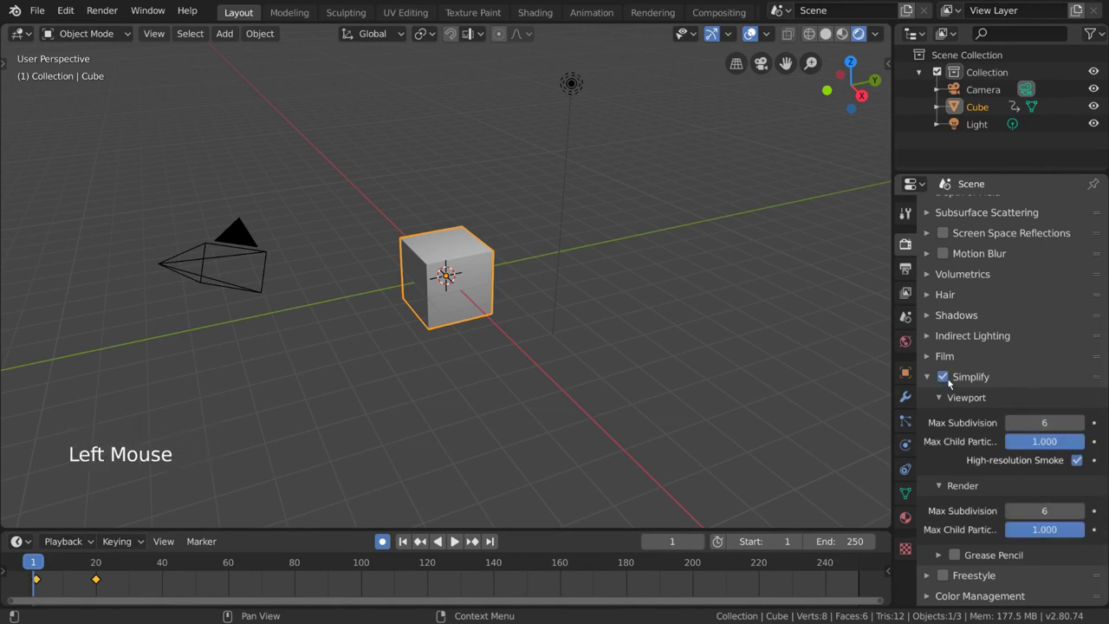
click(945, 379)
key(ctrl+4)
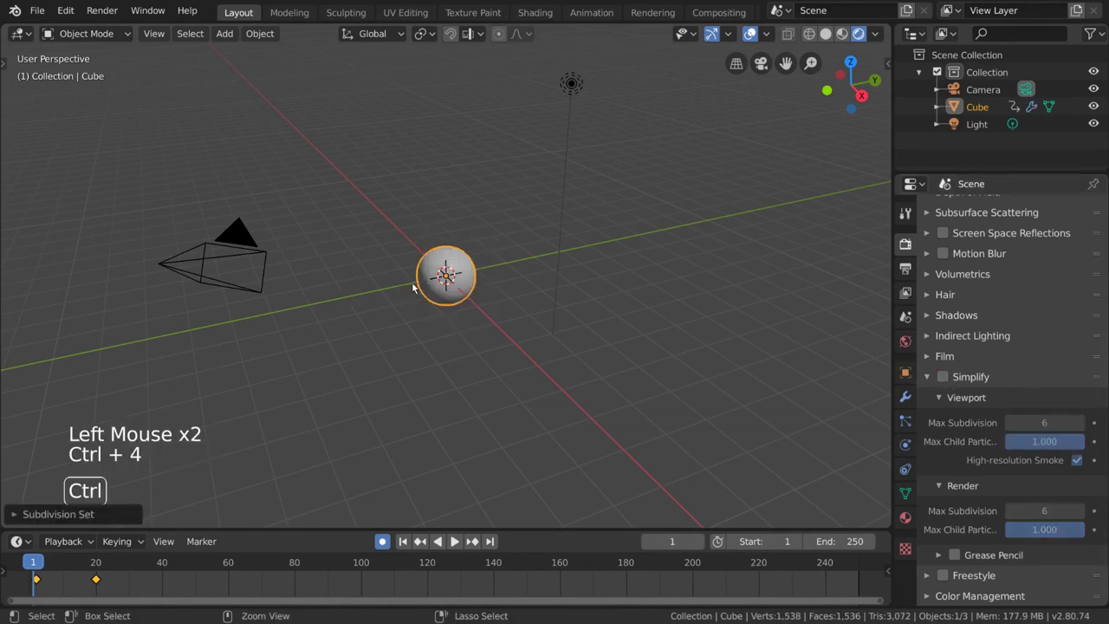
key(ctrl+2)
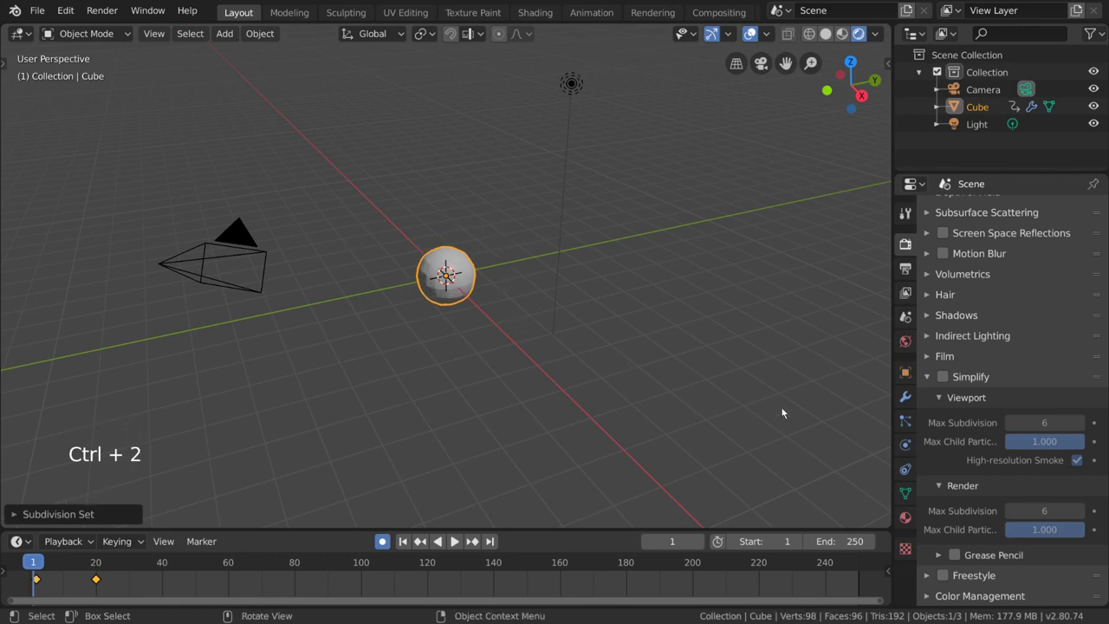
- Enable Simplify with viewport Max Subdivision 0 and test-render the rounded cube
click(944, 377)
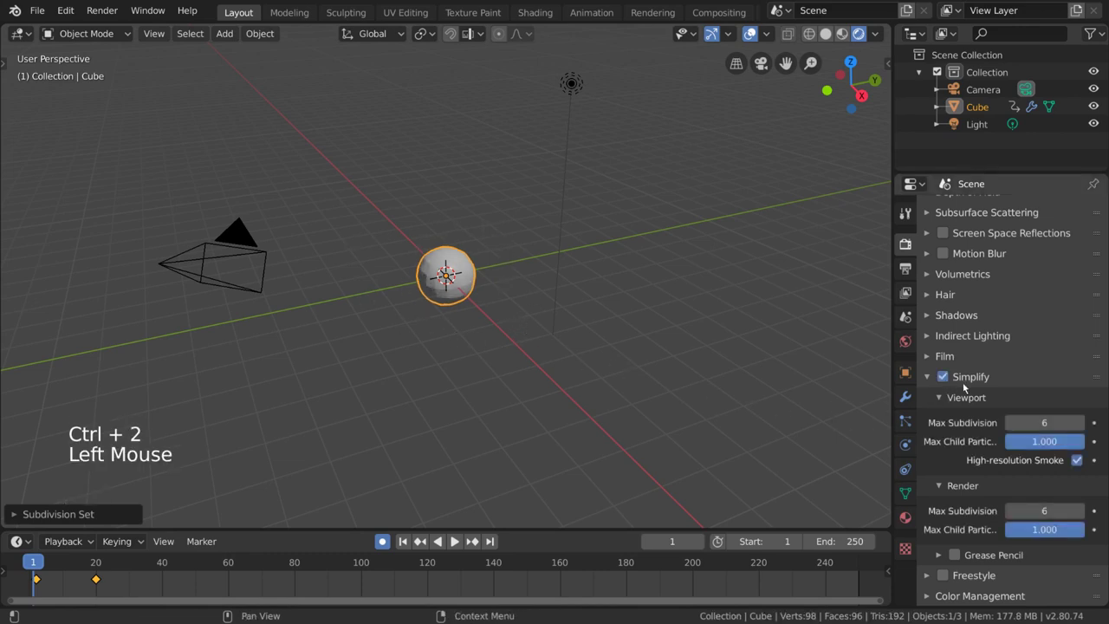
click(1011, 423)
click(1010, 423)
click(1011, 423)
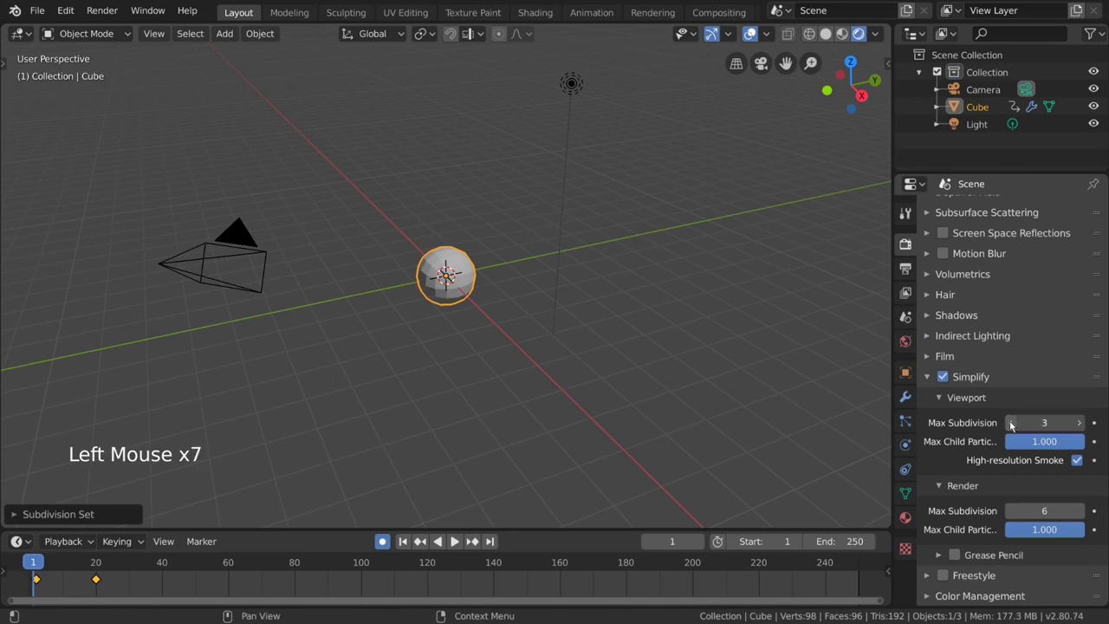
click(1011, 423)
click(1010, 423)
click(1011, 423)
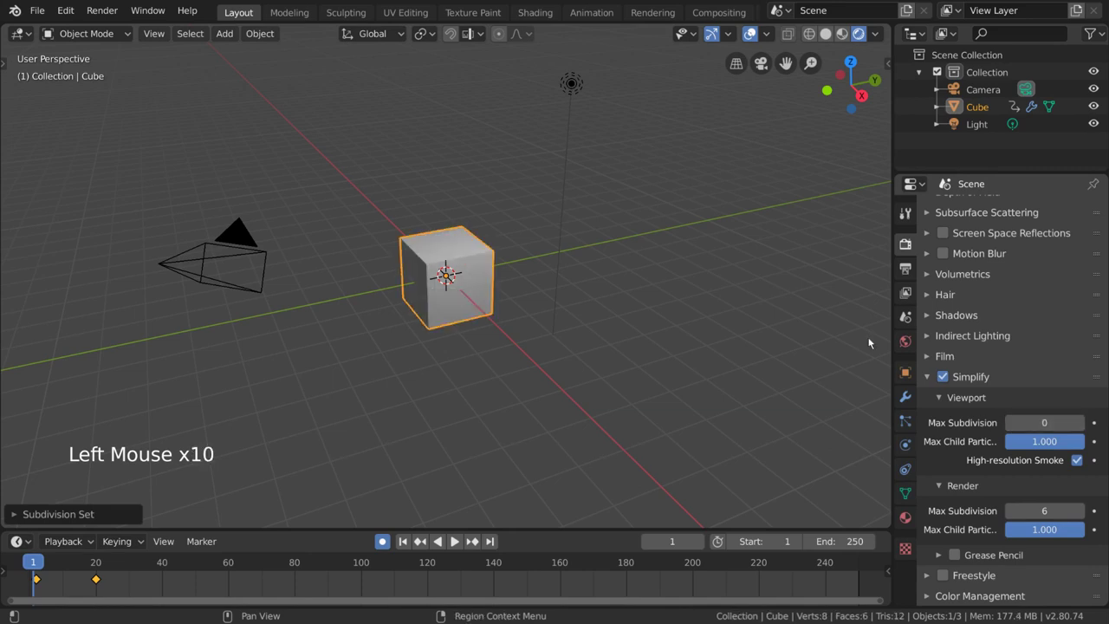
key(F12)
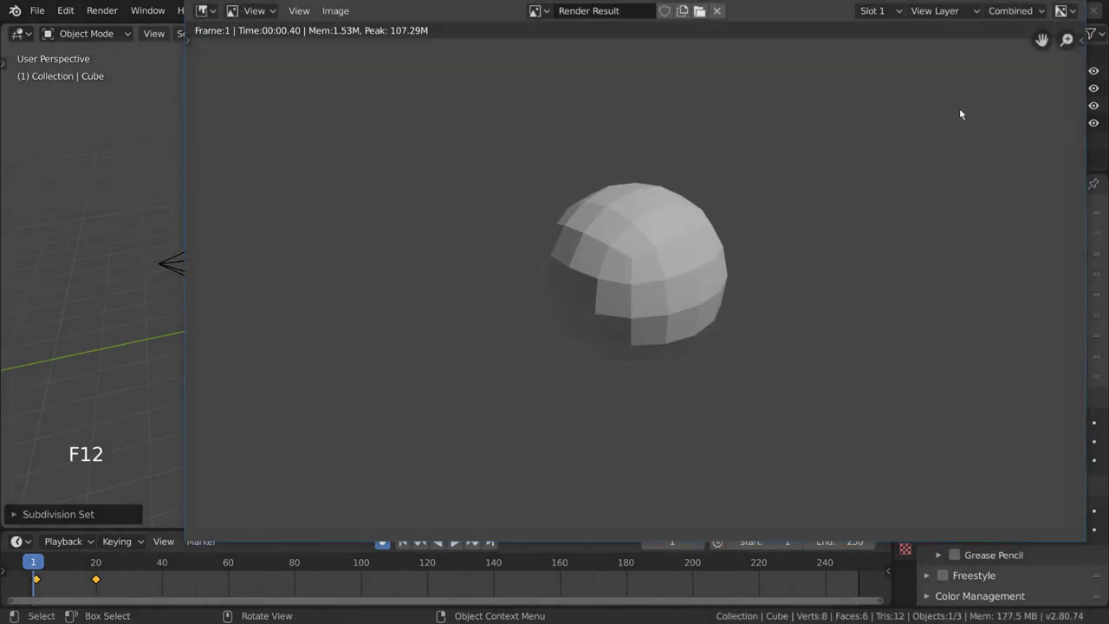
key(Escape)
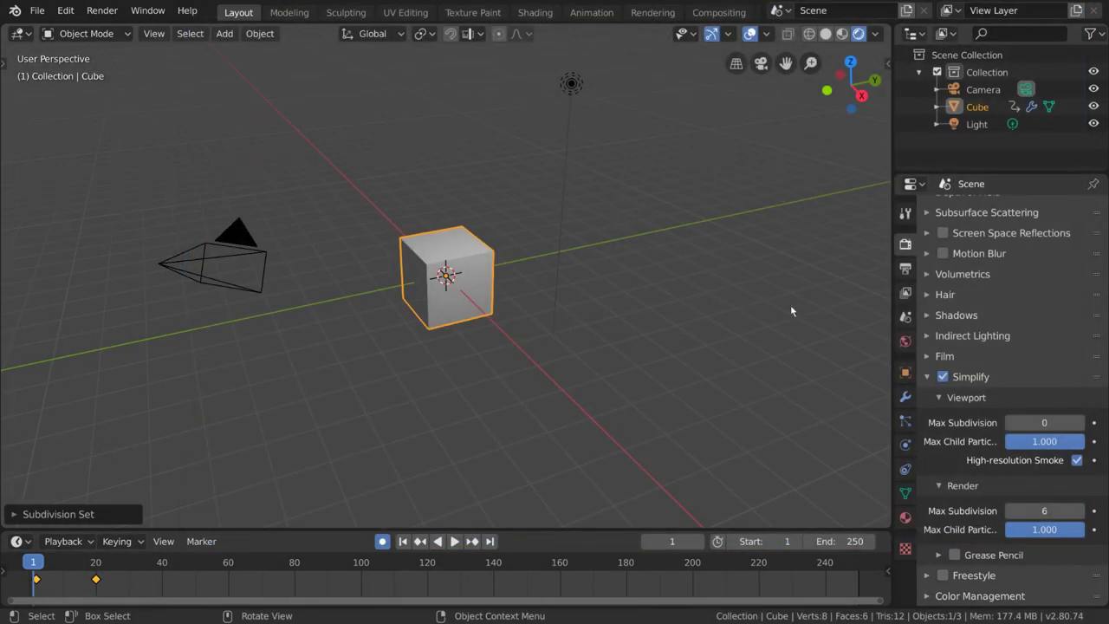
click(927, 376)
- Expand the Freestyle panel and toggle Freestyle line rendering on and off a few times
click(927, 572)
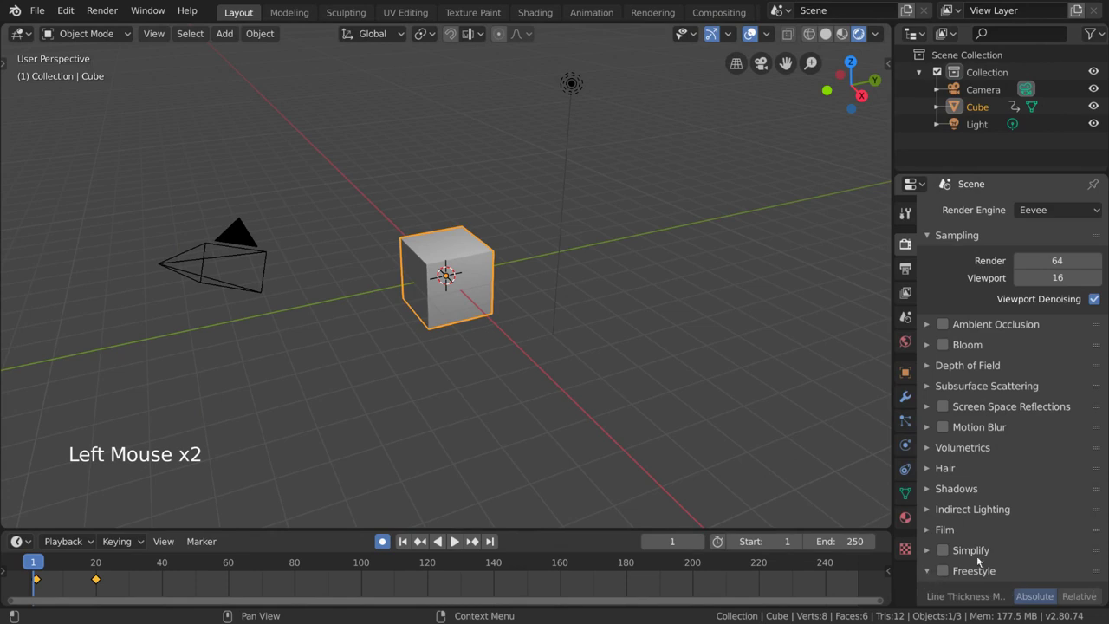
scroll(979, 551, down, 6)
click(947, 528)
click(946, 528)
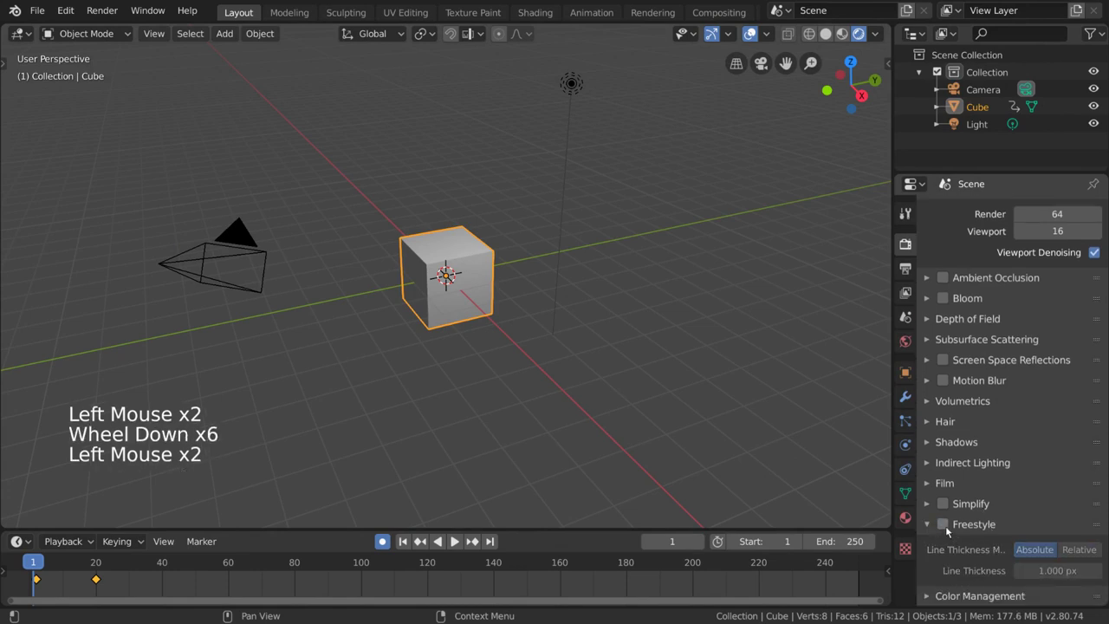
click(947, 528)
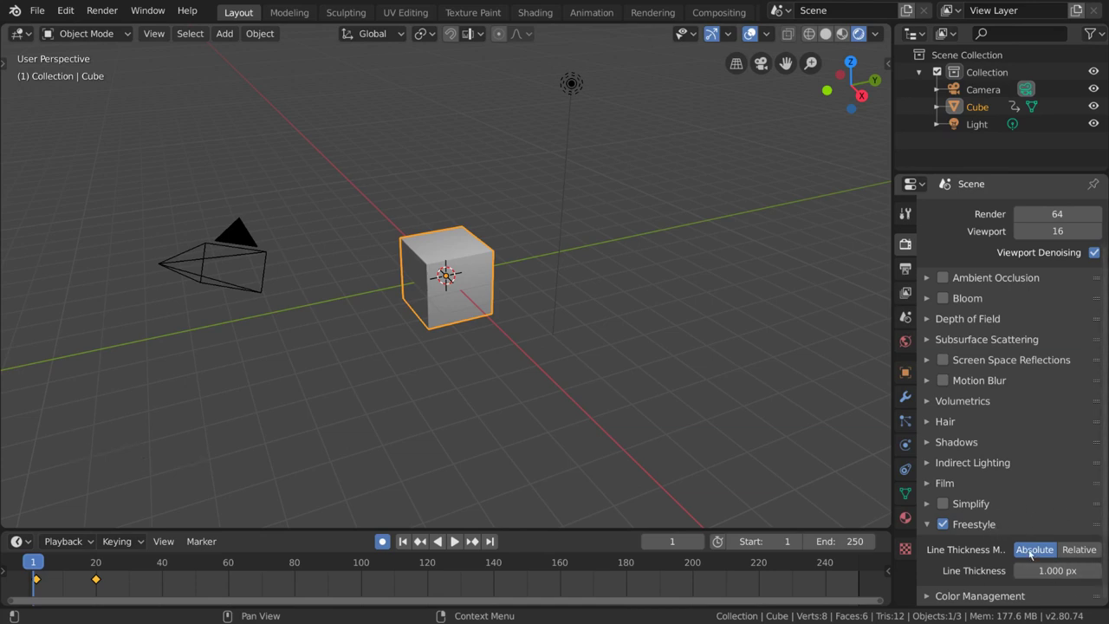
click(953, 525)
click(954, 525)
click(953, 525)
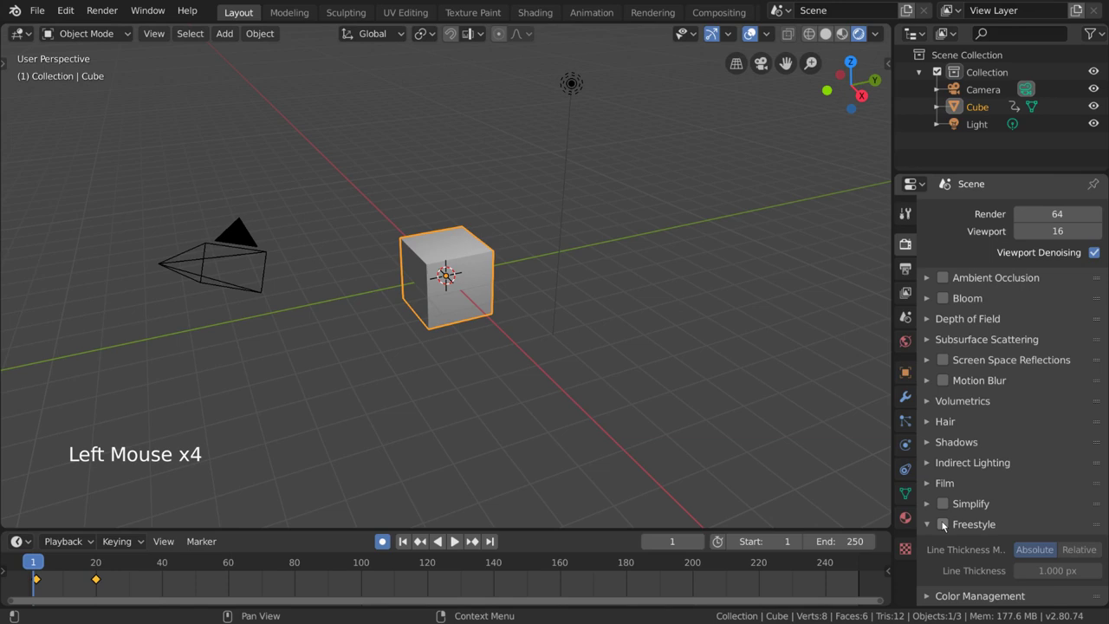
click(954, 525)
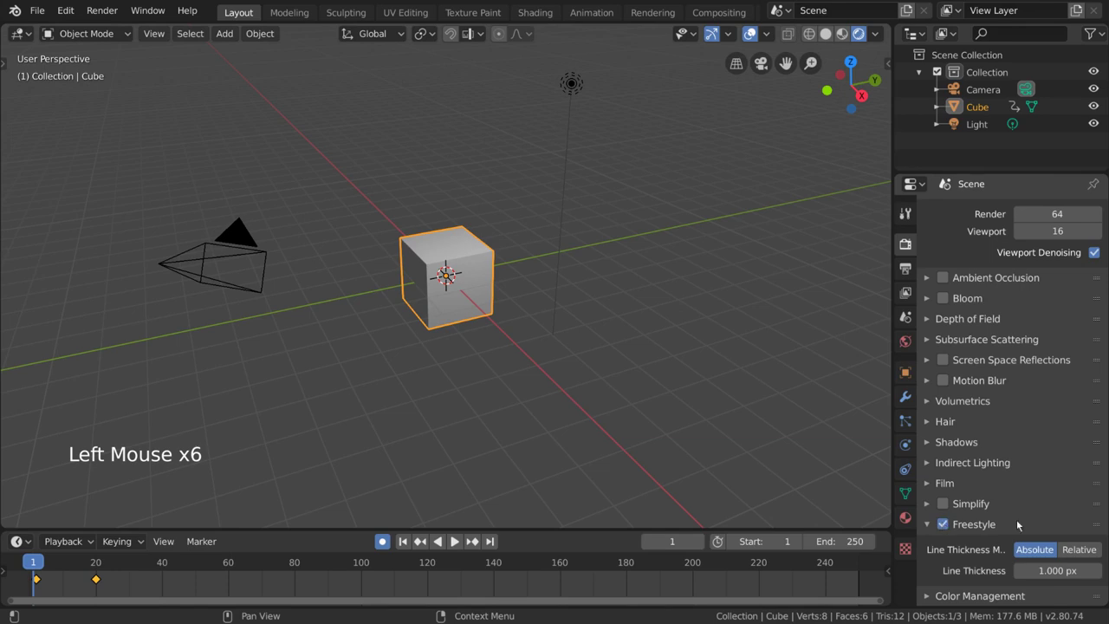
- Review the View Layer's Freestyle line set, then switch Freestyle off in the render settings
click(907, 292)
scroll(1000, 431, down, 14)
scroll(1000, 432, down, 11)
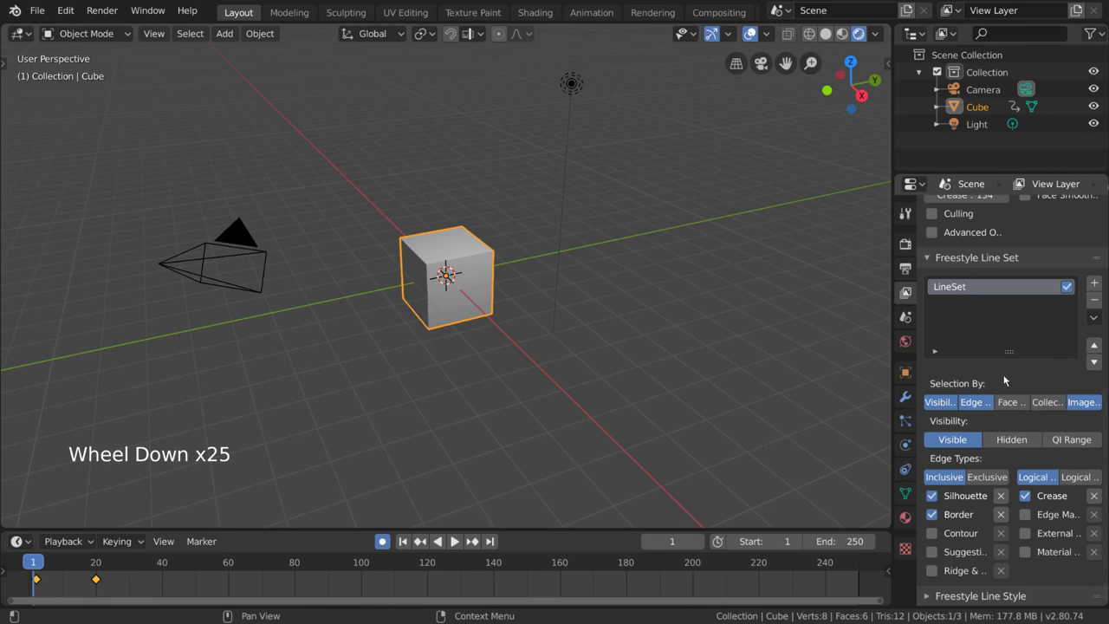
click(906, 244)
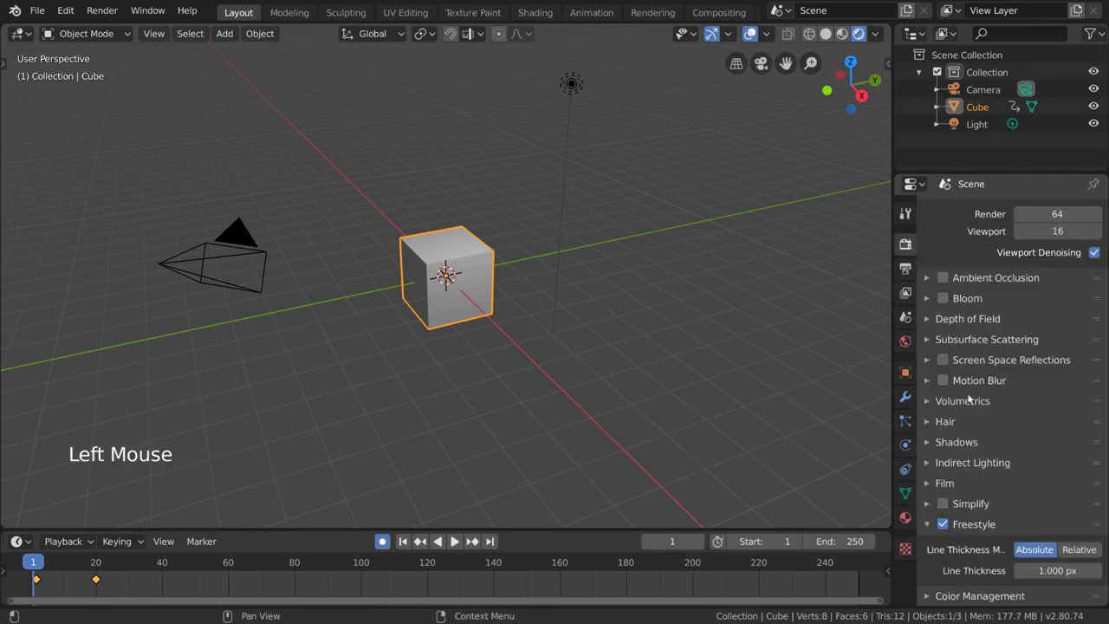
click(943, 525)
click(928, 524)
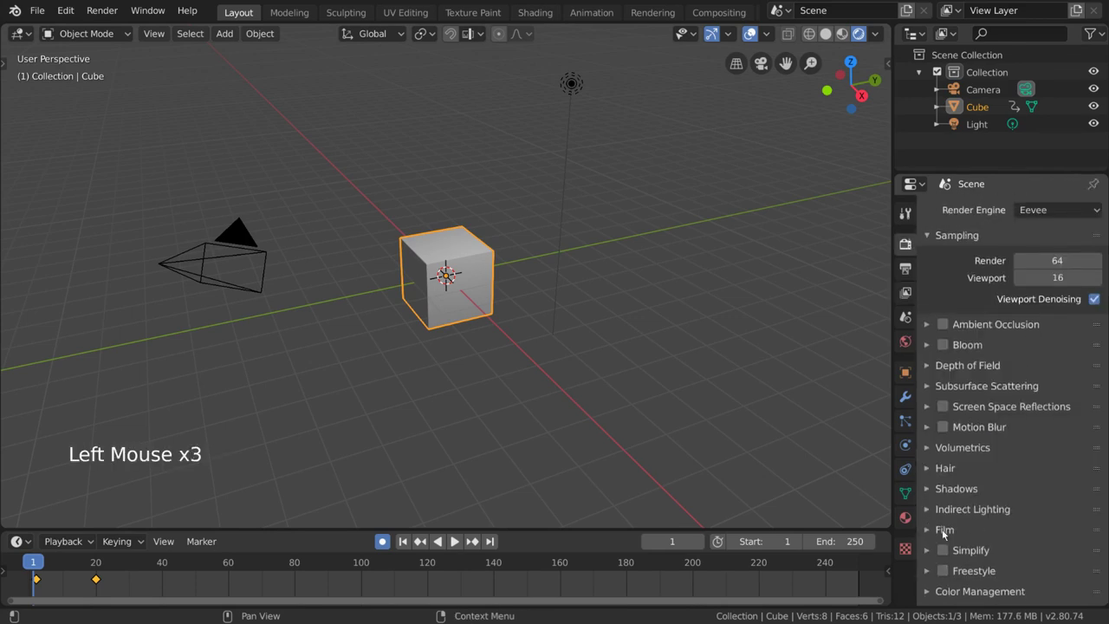
click(948, 592)
scroll(949, 572, down, 14)
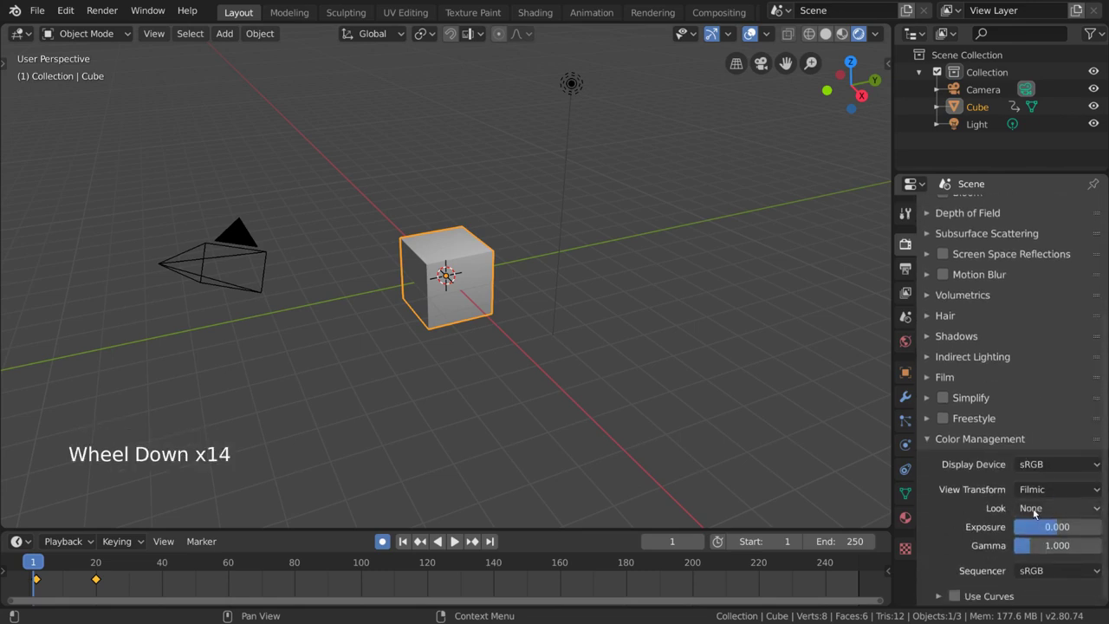
click(1053, 490)
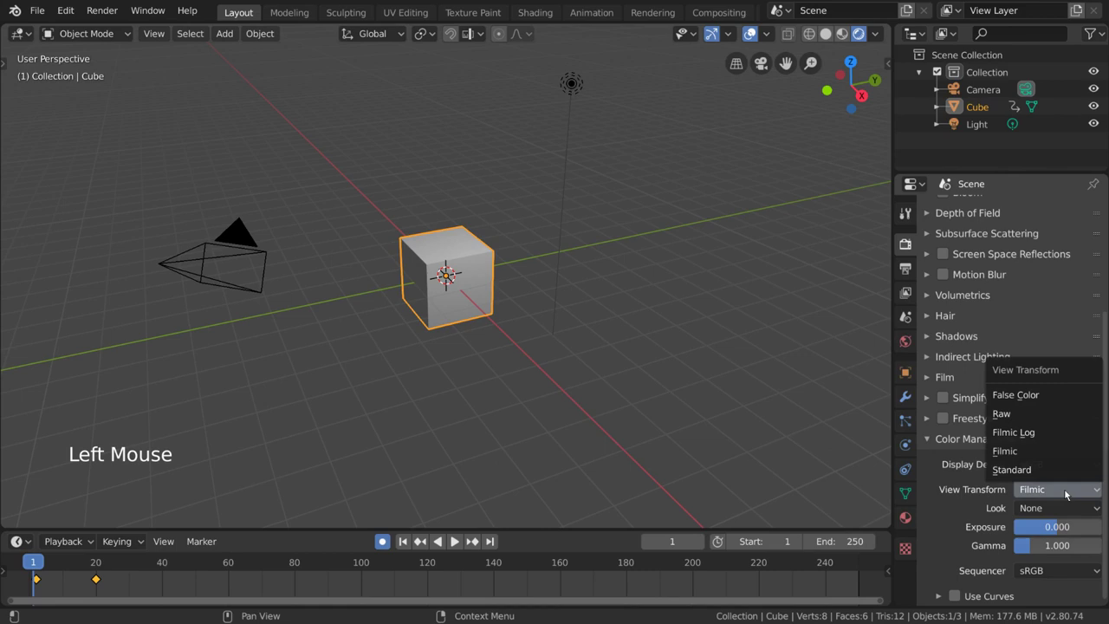
click(1050, 470)
click(1049, 490)
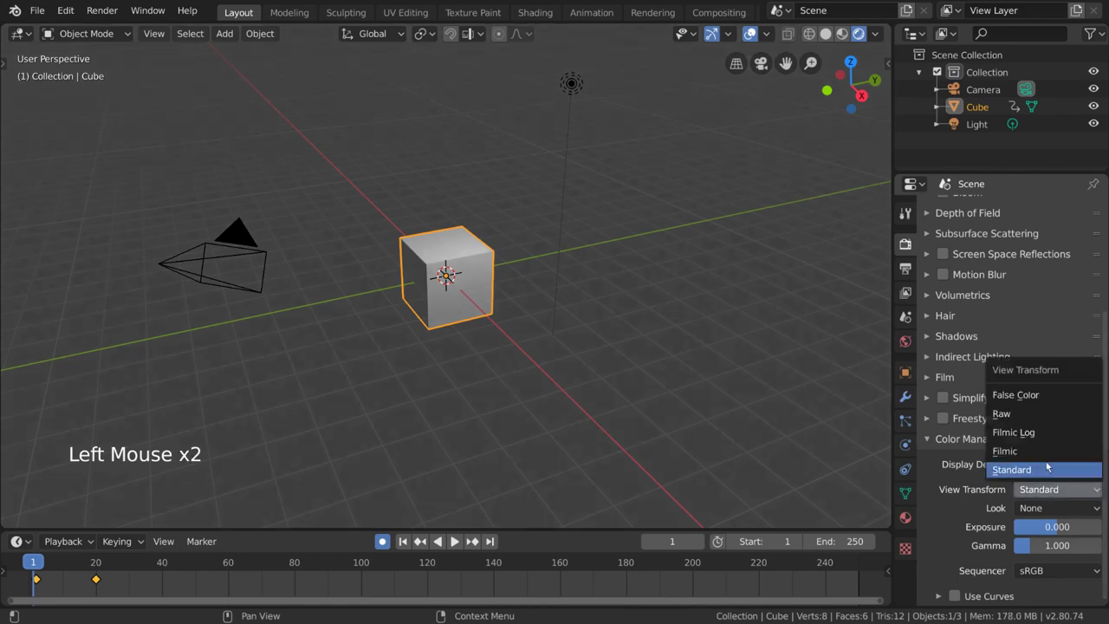
click(1047, 457)
drag(1040, 508, 1046, 468)
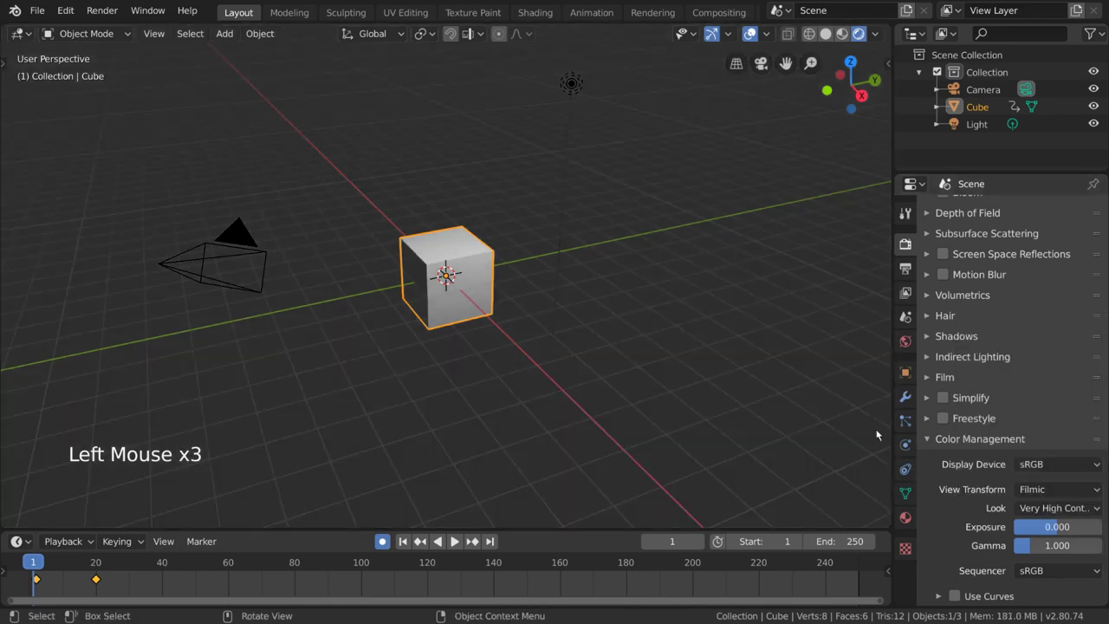
click(1058, 508)
click(1040, 334)
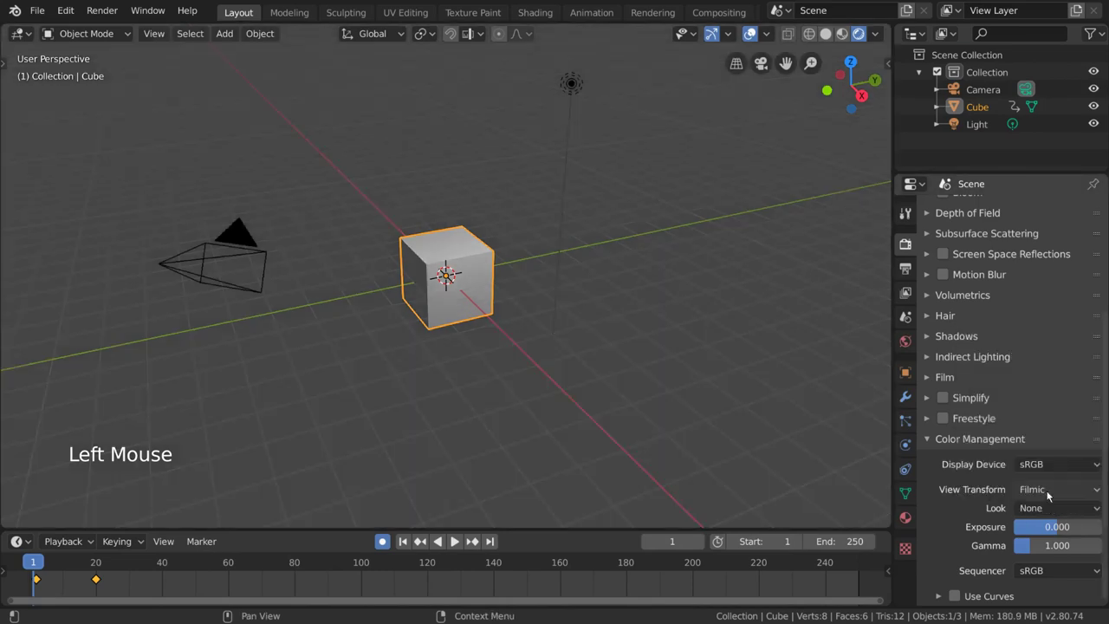
click(1049, 570)
click(945, 439)
scroll(1039, 306, up, 5)
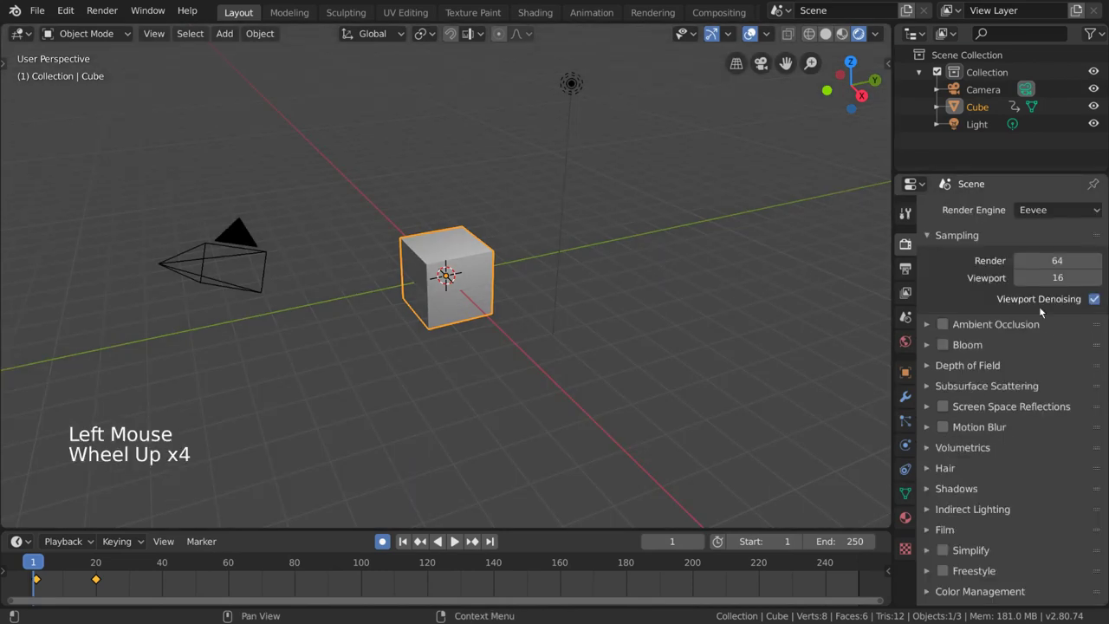
- Set the render engine to Cycles and, after toggling CPU, leave Device on GPU Compute
click(1057, 210)
click(1052, 268)
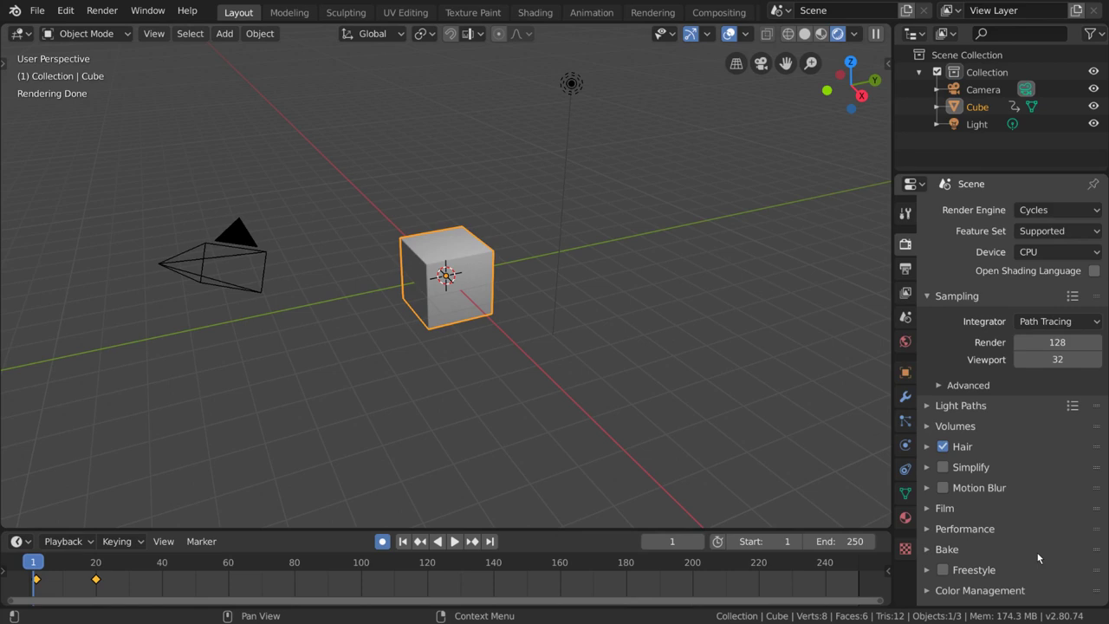
click(1061, 254)
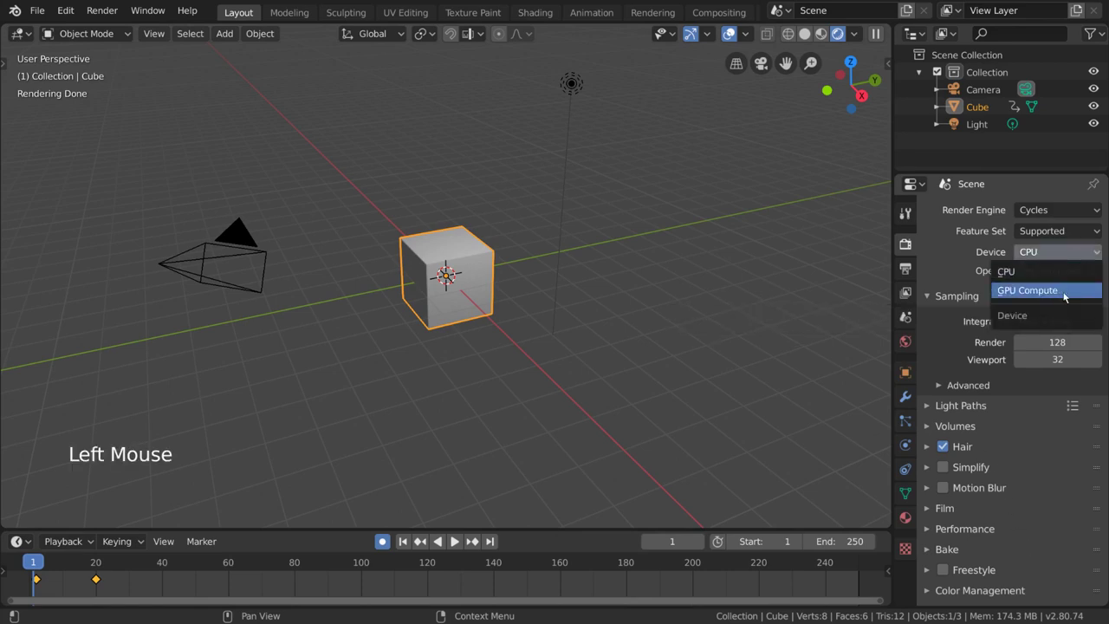
click(1063, 292)
click(1058, 251)
click(1051, 269)
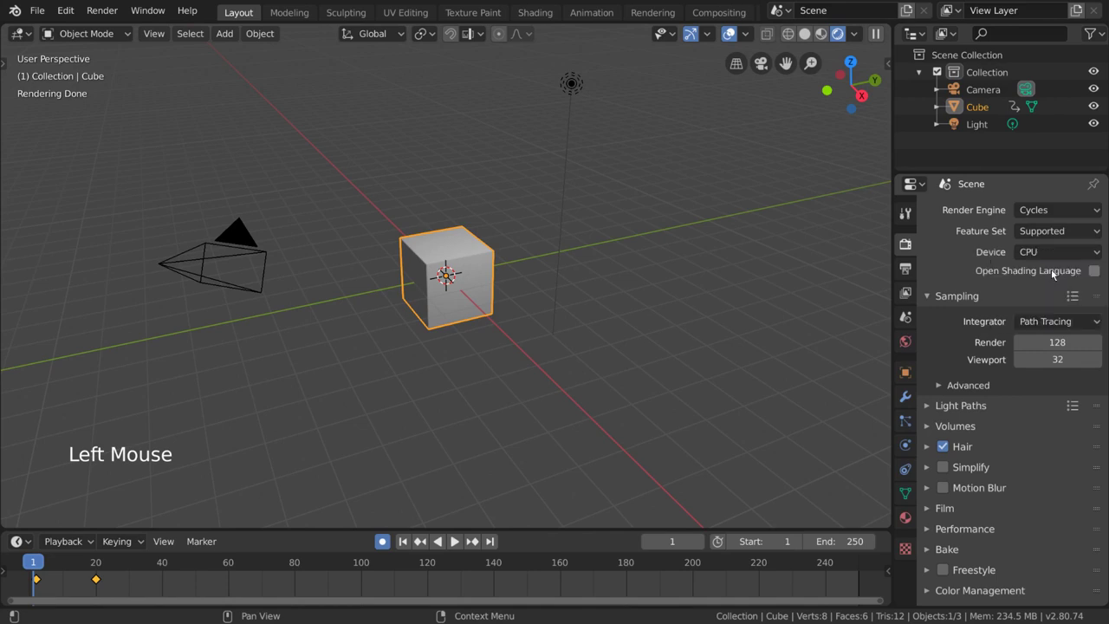
click(1068, 254)
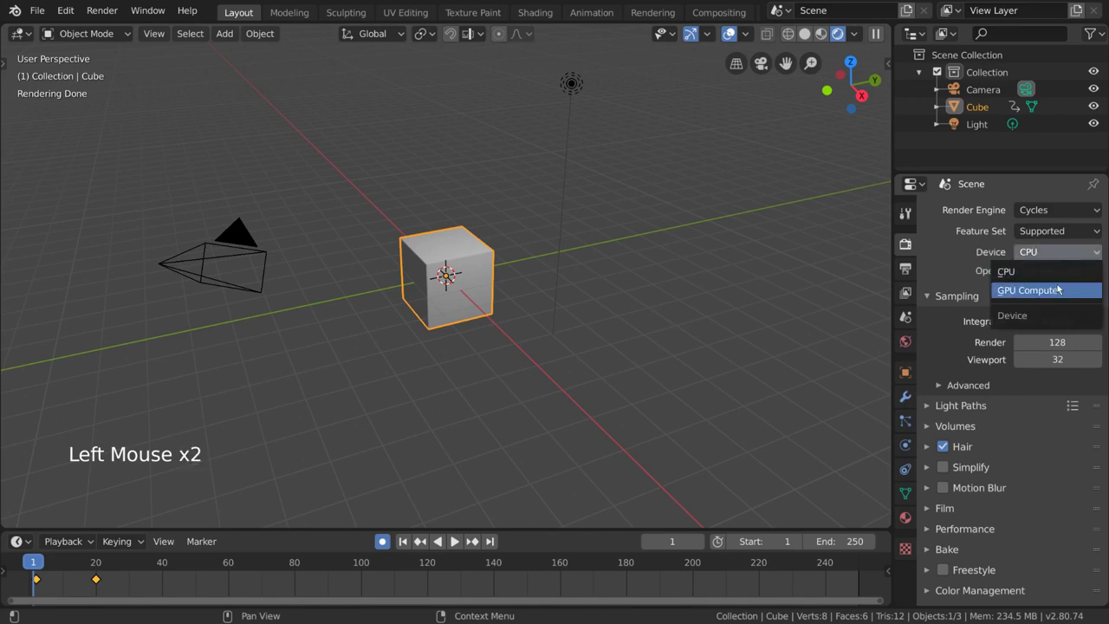
click(1060, 290)
click(1065, 251)
click(1065, 271)
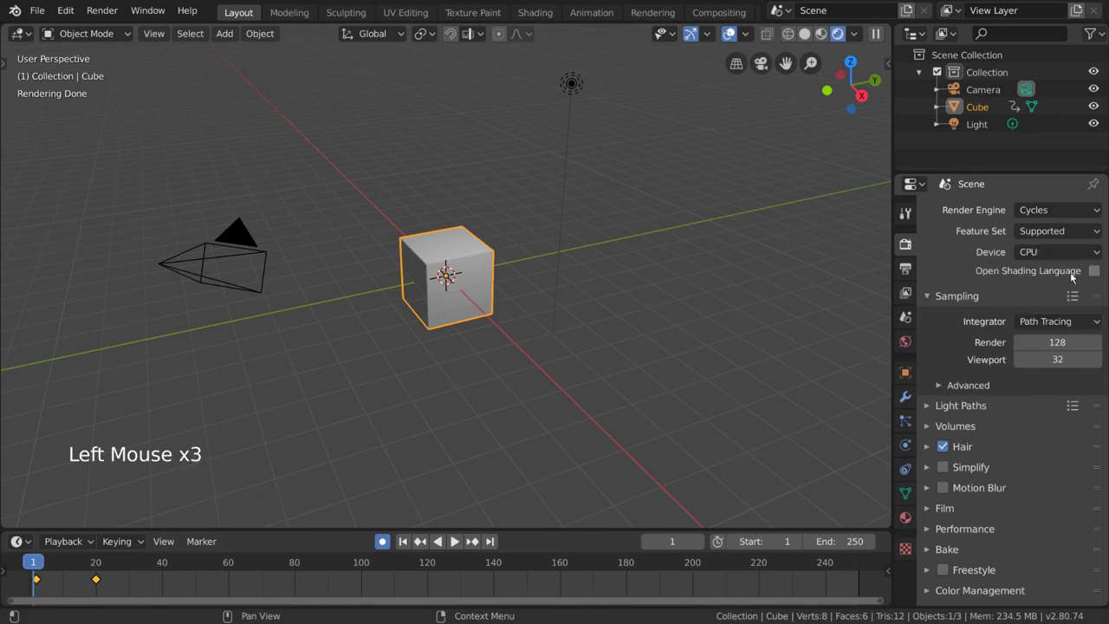
drag(1043, 254, 1031, 289)
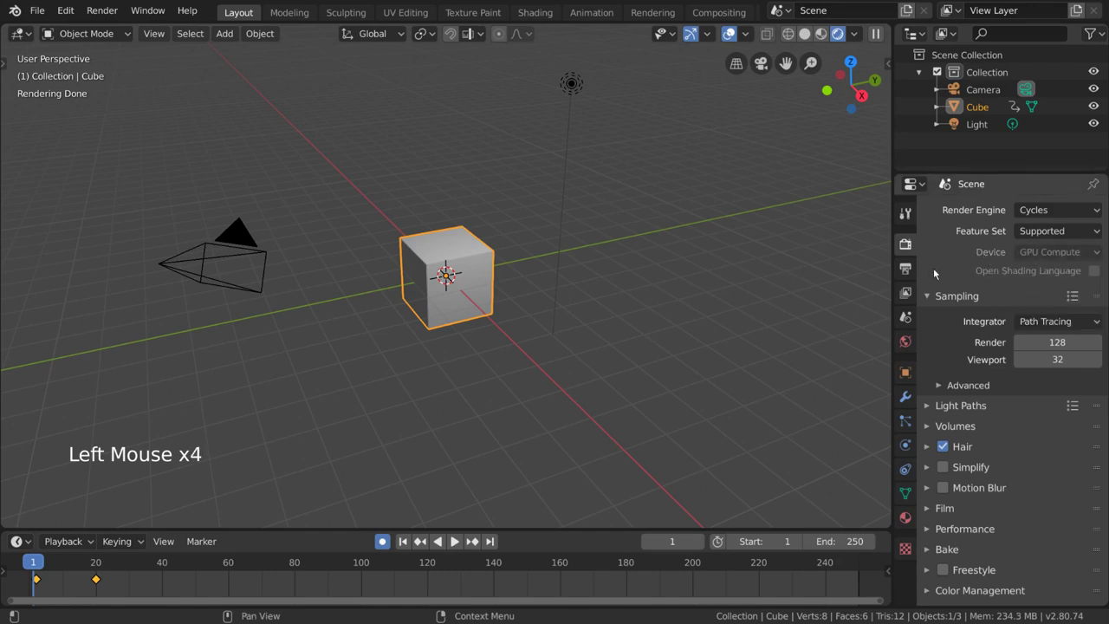
- In System preferences, set Cycles render devices to CUDA using the GeForce GTX 1070
click(69, 11)
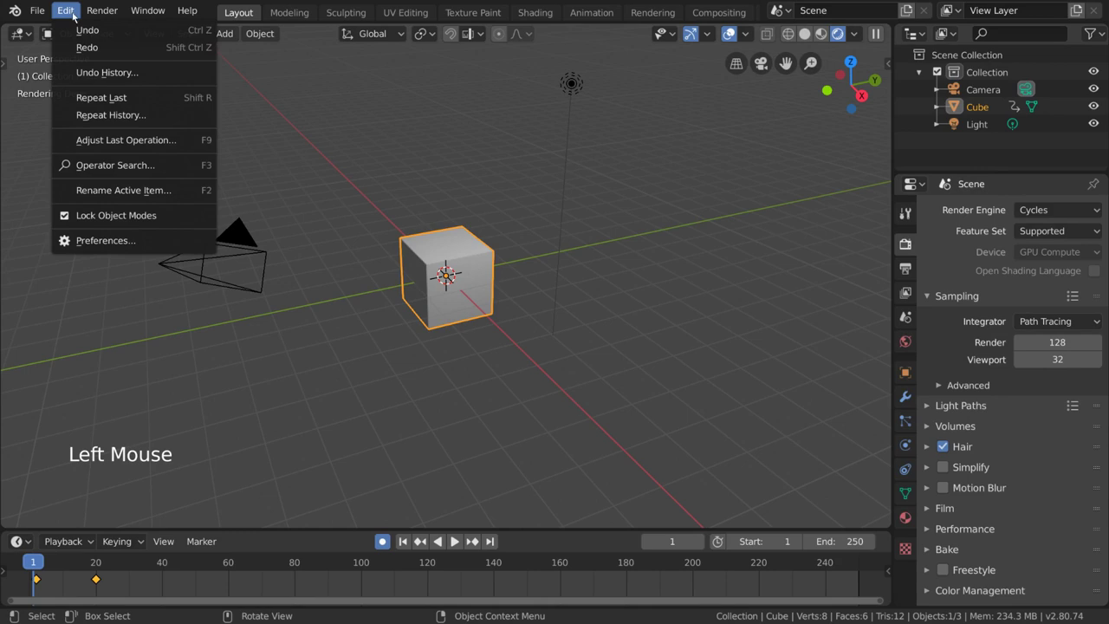
click(104, 240)
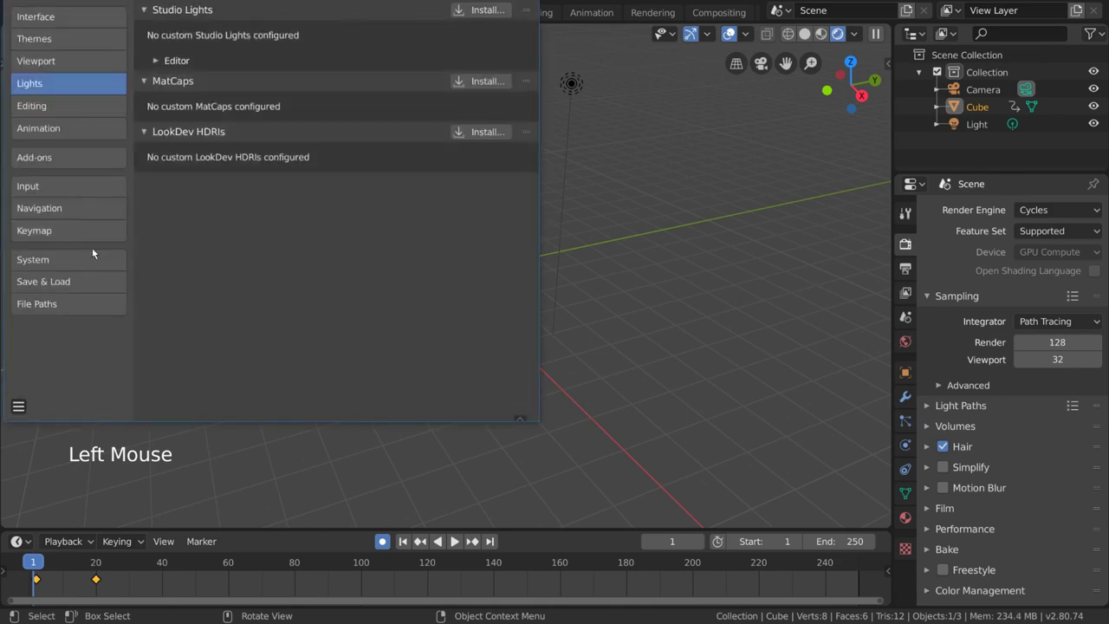
click(87, 257)
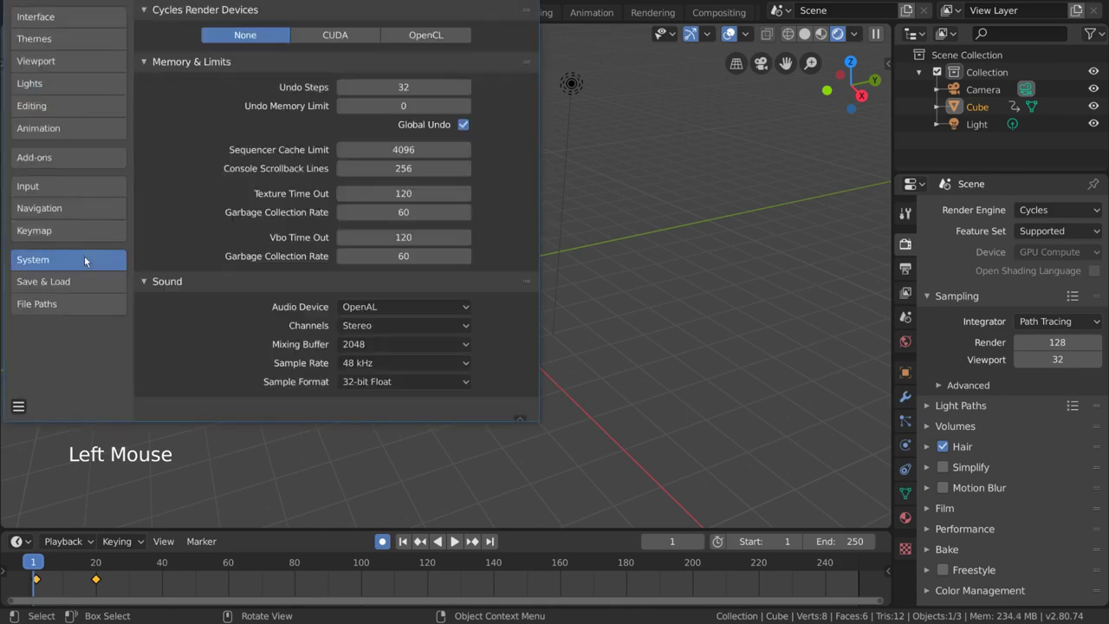
click(337, 39)
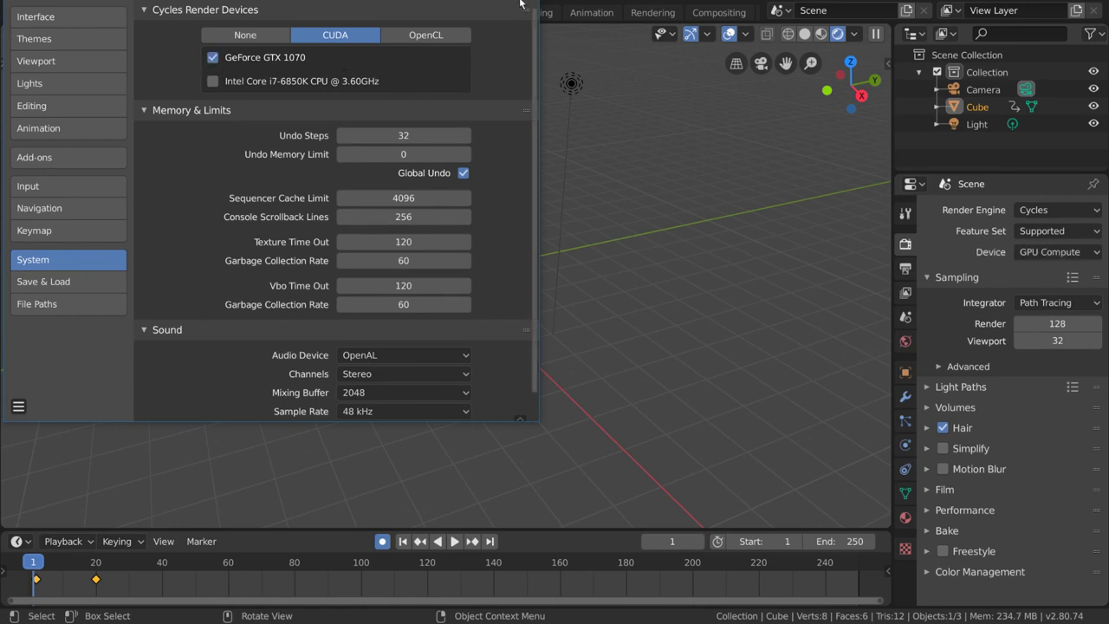
click(659, 156)
- Switch the render device to CPU, then back to GPU Compute
click(1065, 253)
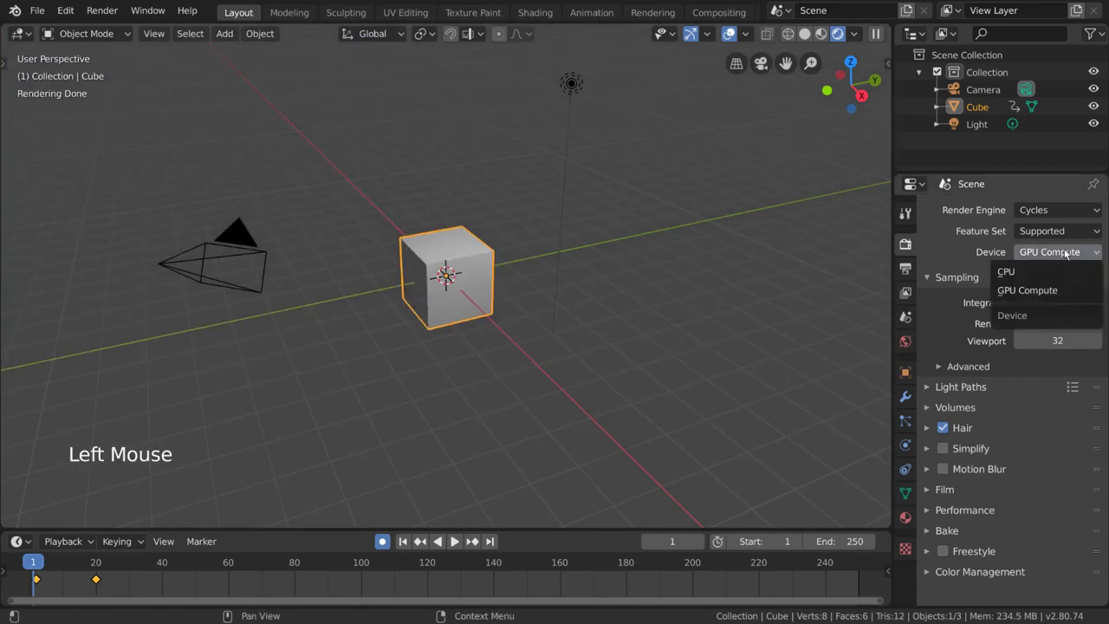
click(1038, 271)
click(1050, 252)
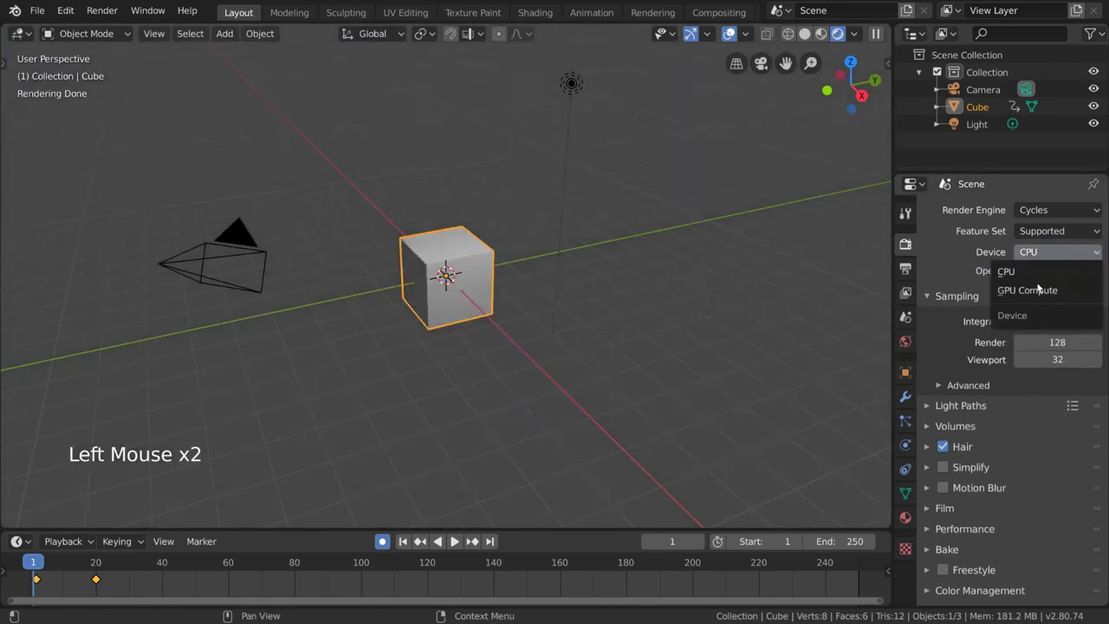
click(1033, 289)
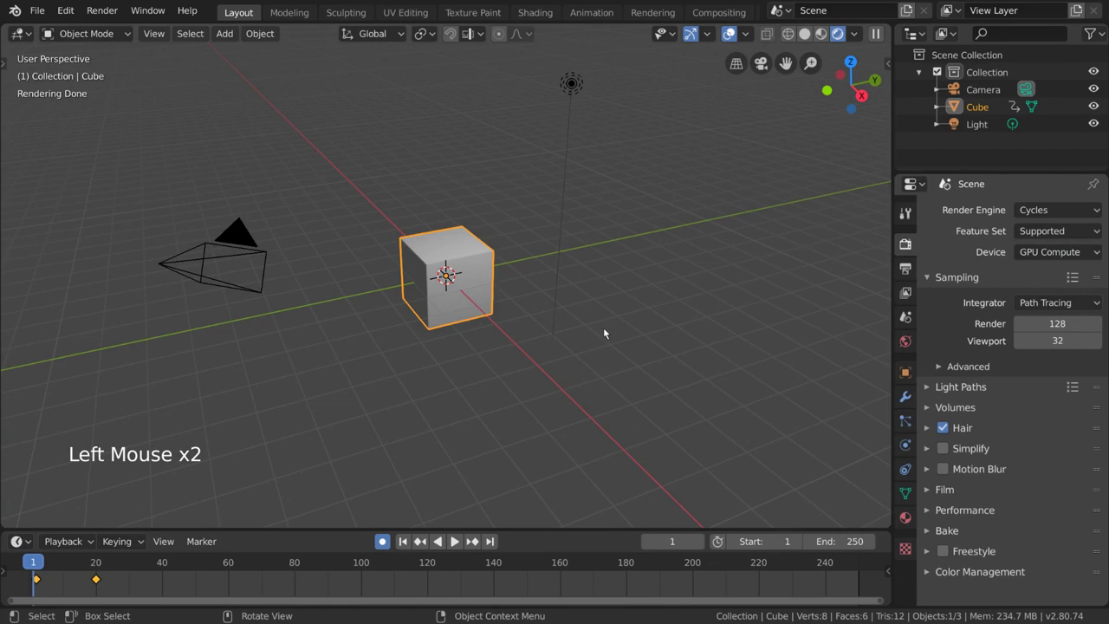
- Expand and collapse Sampling Advanced, then expand Light Paths and scroll through its bounce settings
click(962, 365)
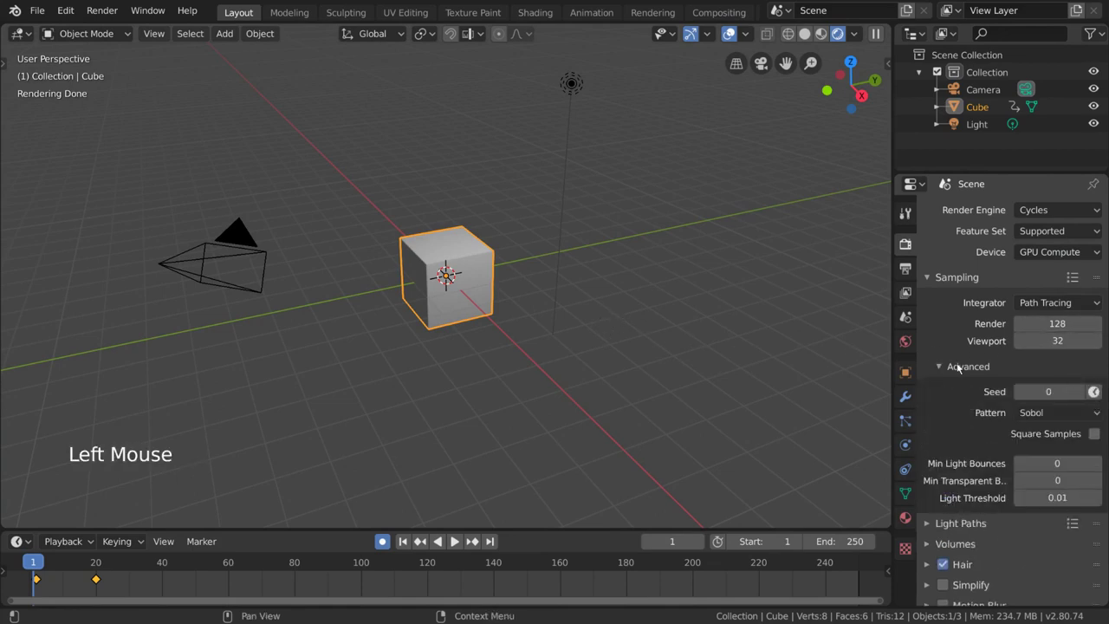
click(970, 367)
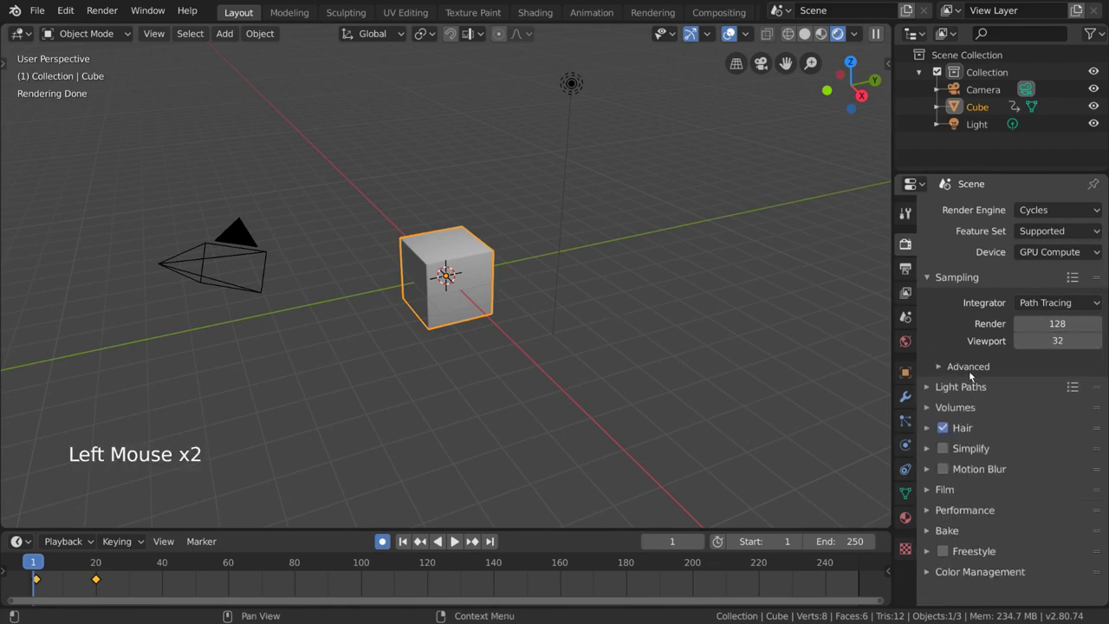
click(970, 388)
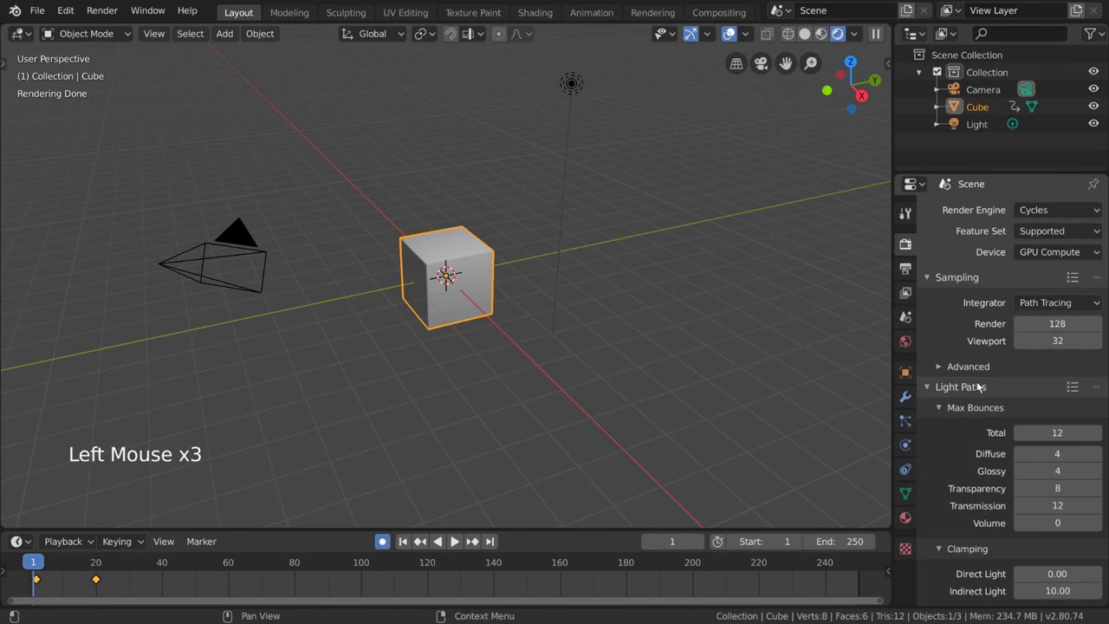
scroll(981, 372, down, 3)
scroll(1033, 237, down, 4)
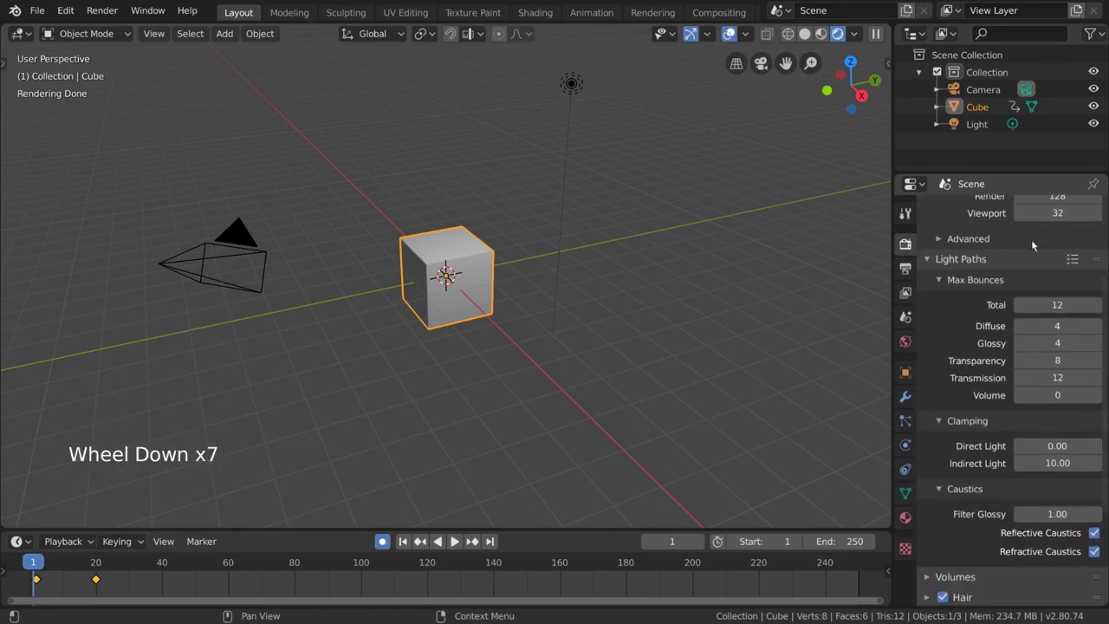
scroll(1032, 239, down, 1)
- Collapse Light Paths, expand Volumes and Hair to review them, then collapse both
click(933, 246)
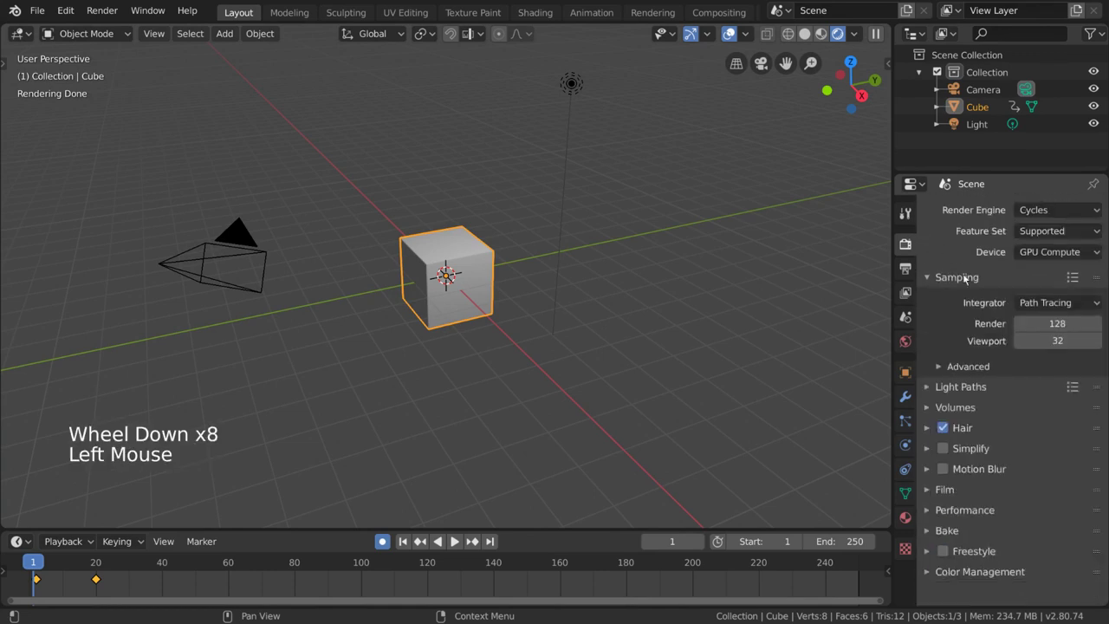
click(974, 411)
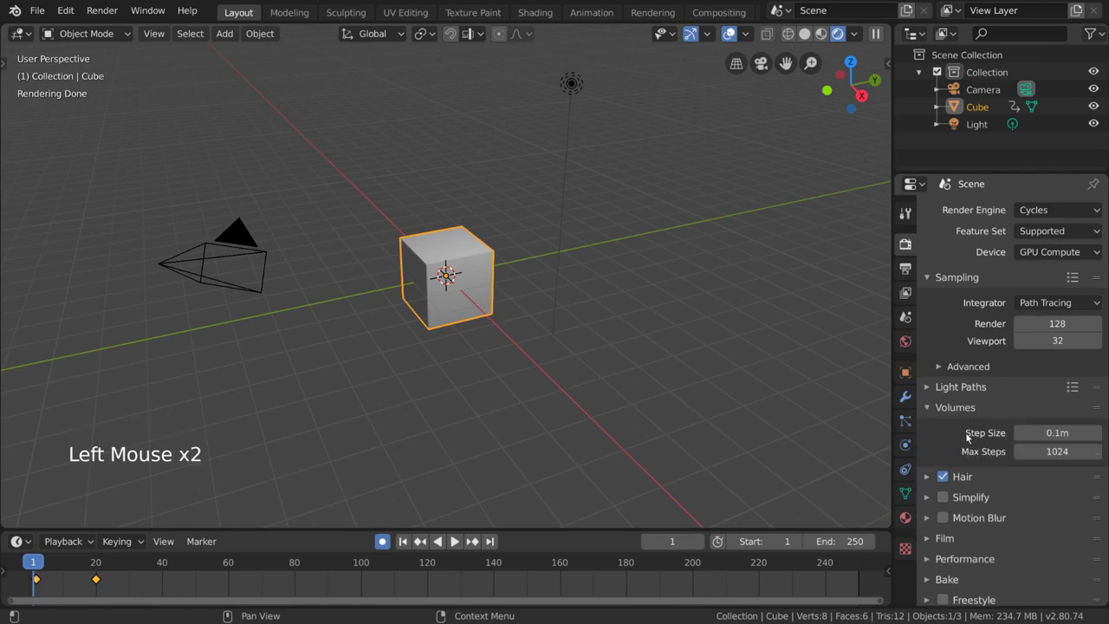
click(969, 475)
scroll(962, 438, down, 5)
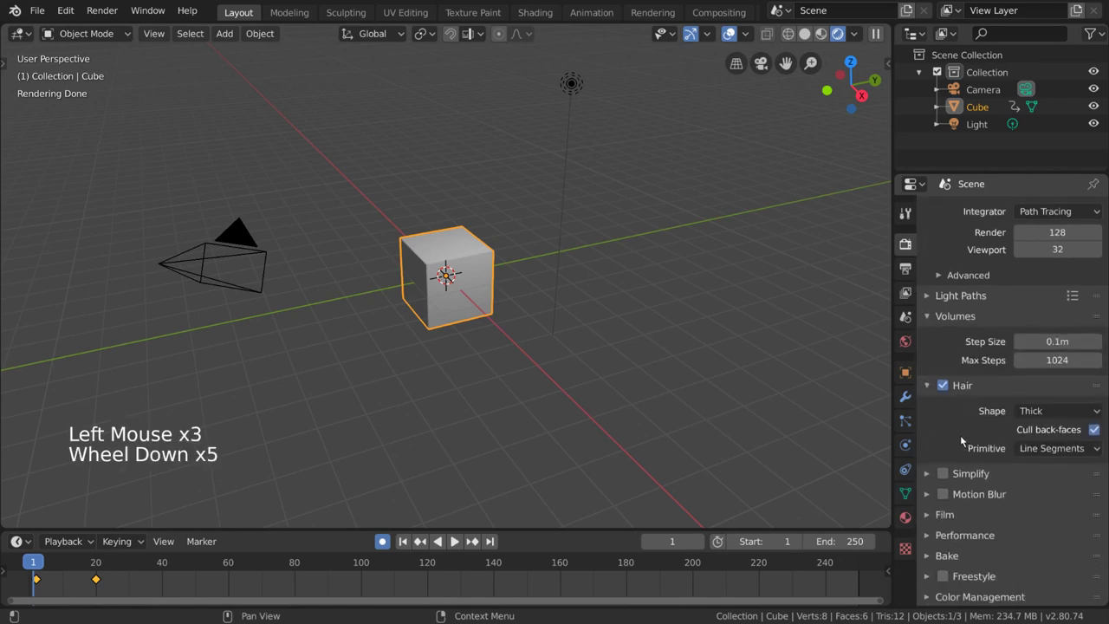
click(968, 317)
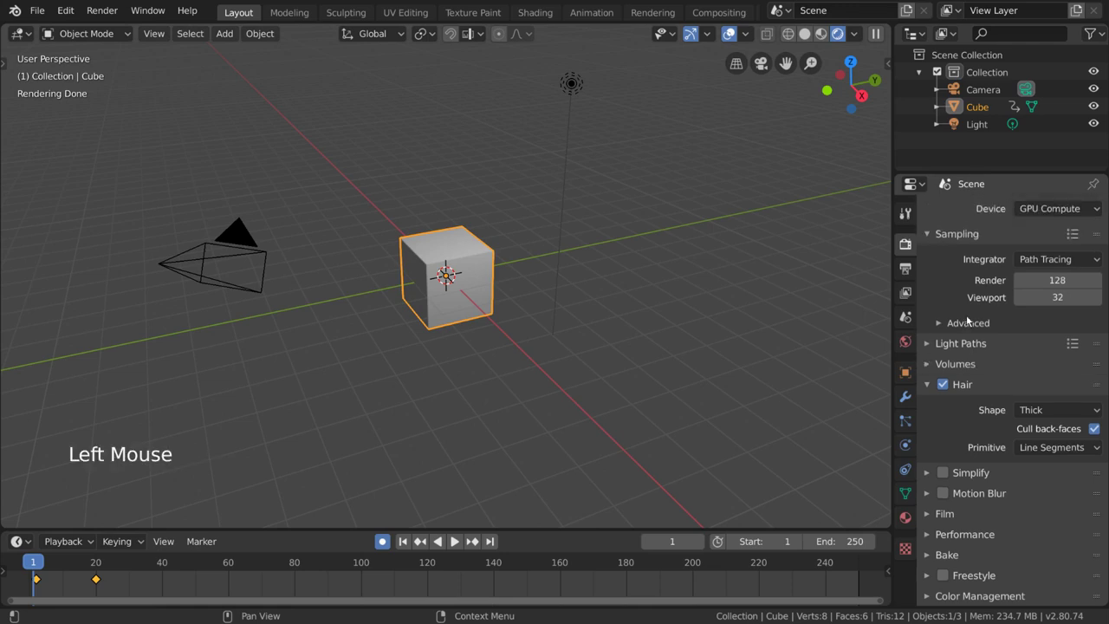
click(969, 384)
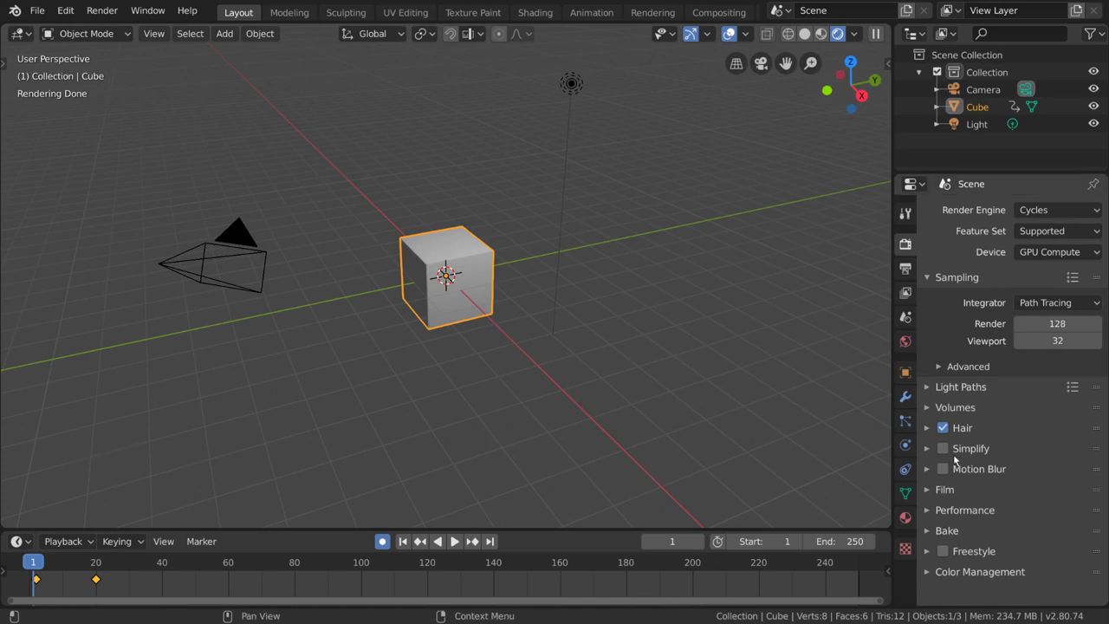
- Enable Motion Blur, play the animation and test-render frame 16 with the cube blurred
click(985, 468)
scroll(984, 464, down, 5)
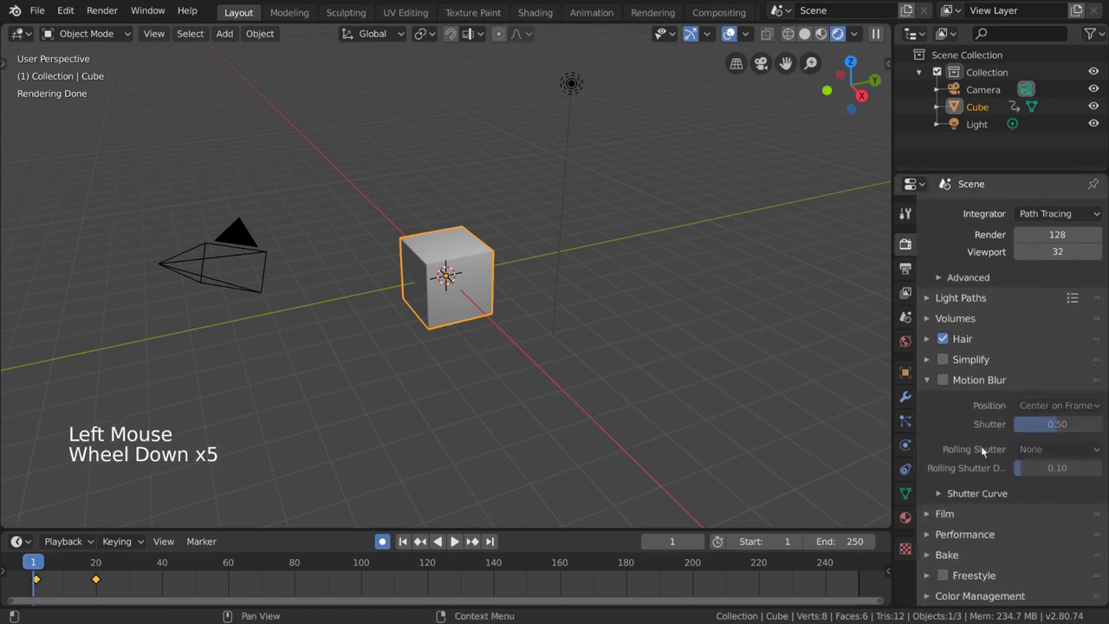
click(950, 382)
key(space)
key(space)
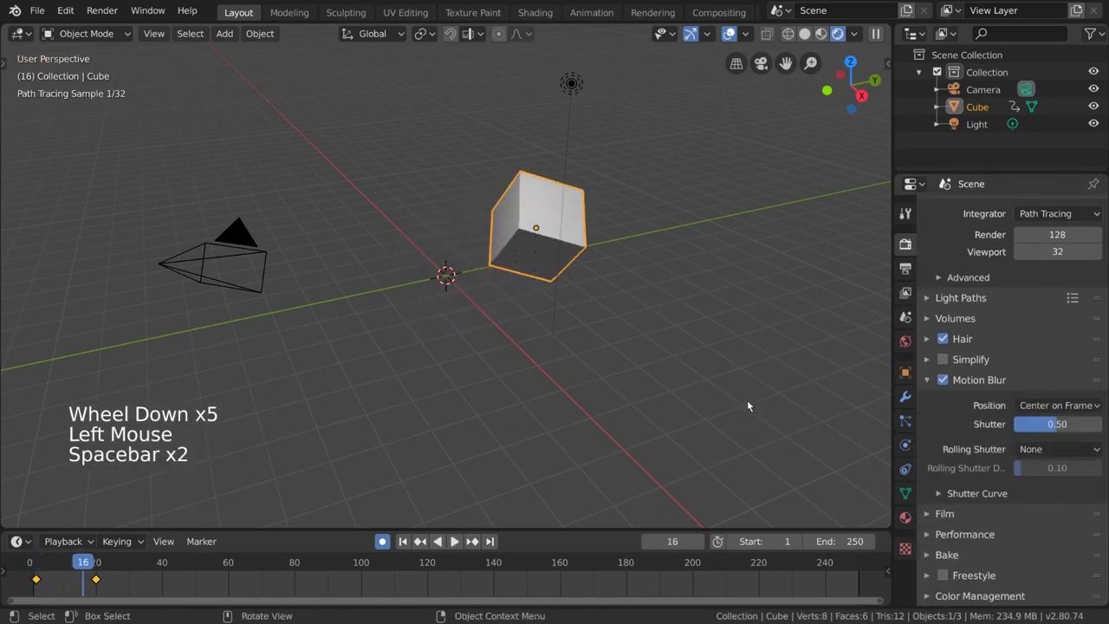
key(F12)
- Expand the Performance settings panel
scroll(792, 242, up, 5)
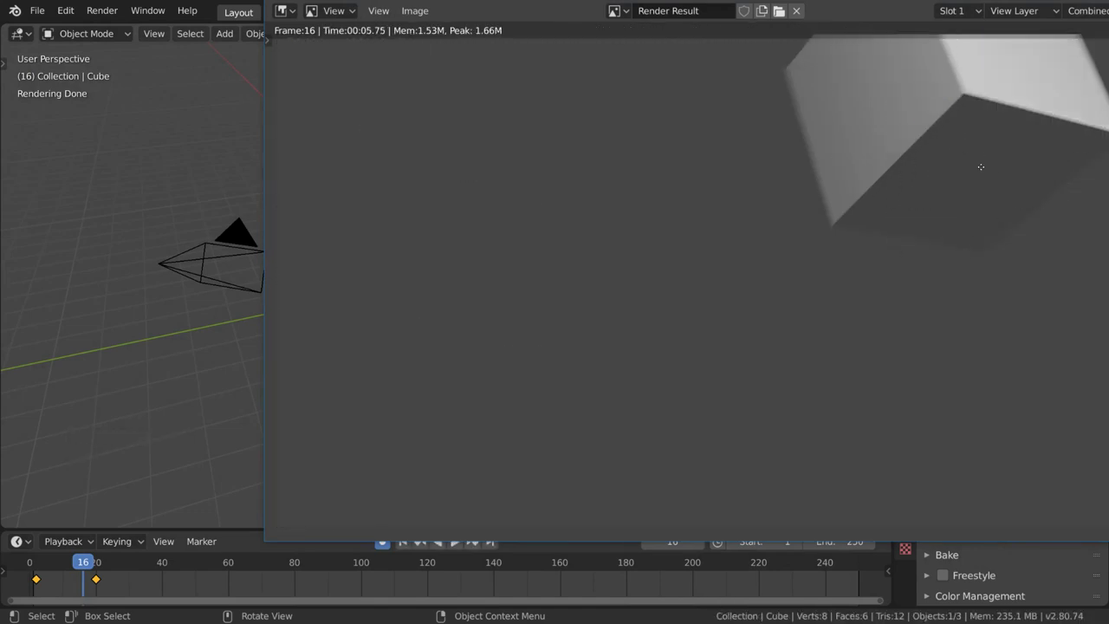
scroll(981, 166, up, 2)
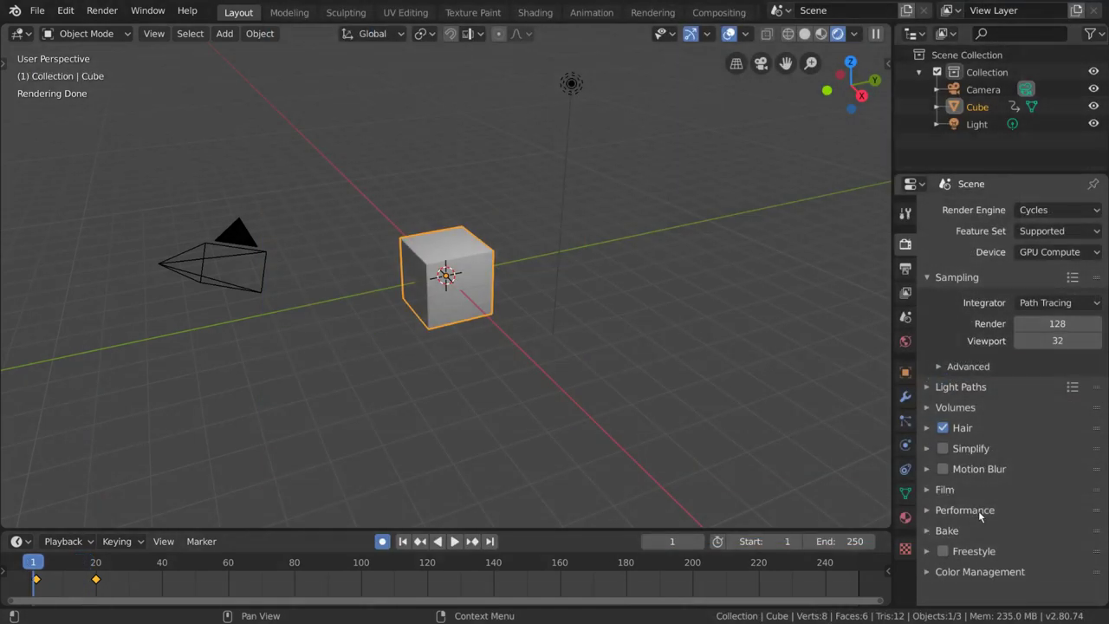
click(979, 510)
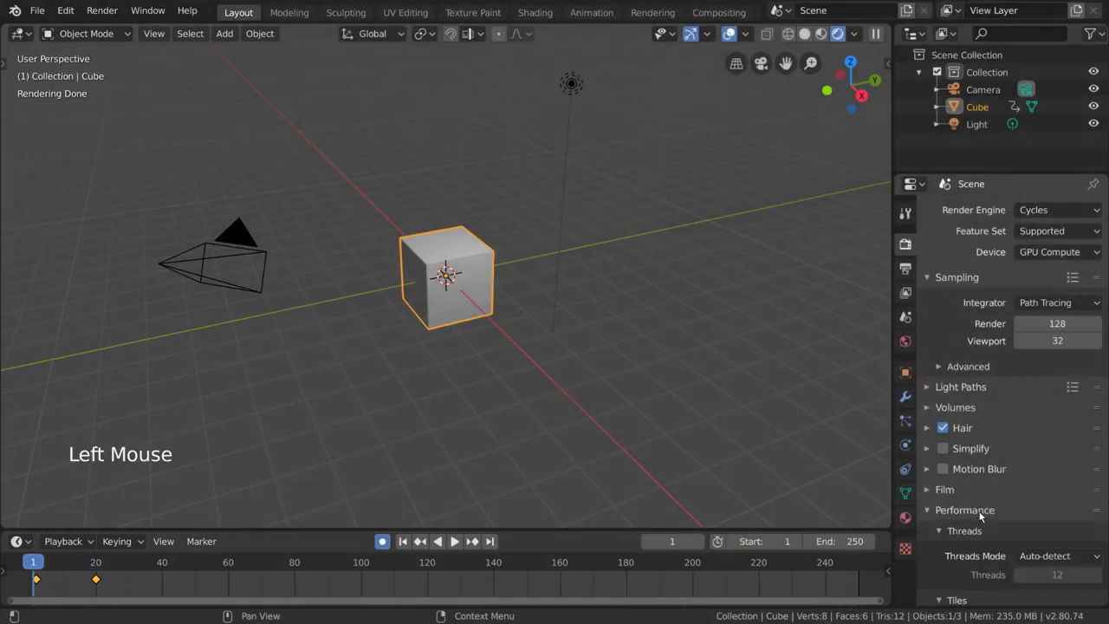
- Set the Cycles device to CPU and scroll down to the 64 × 64 Performance tiles
scroll(1010, 419, down, 13)
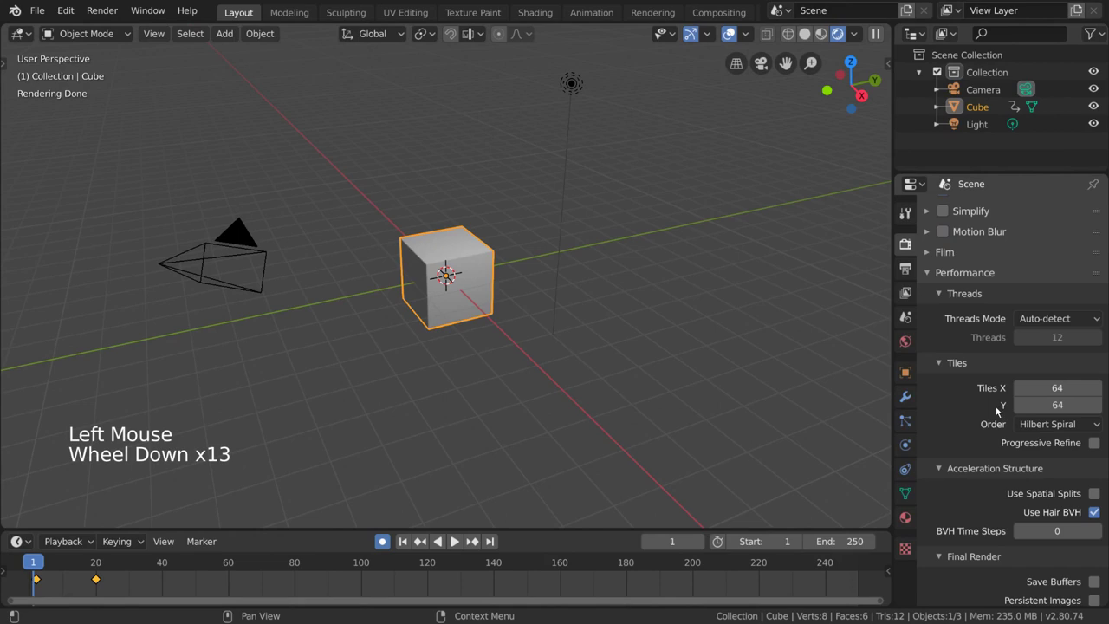
scroll(1040, 452, up, 13)
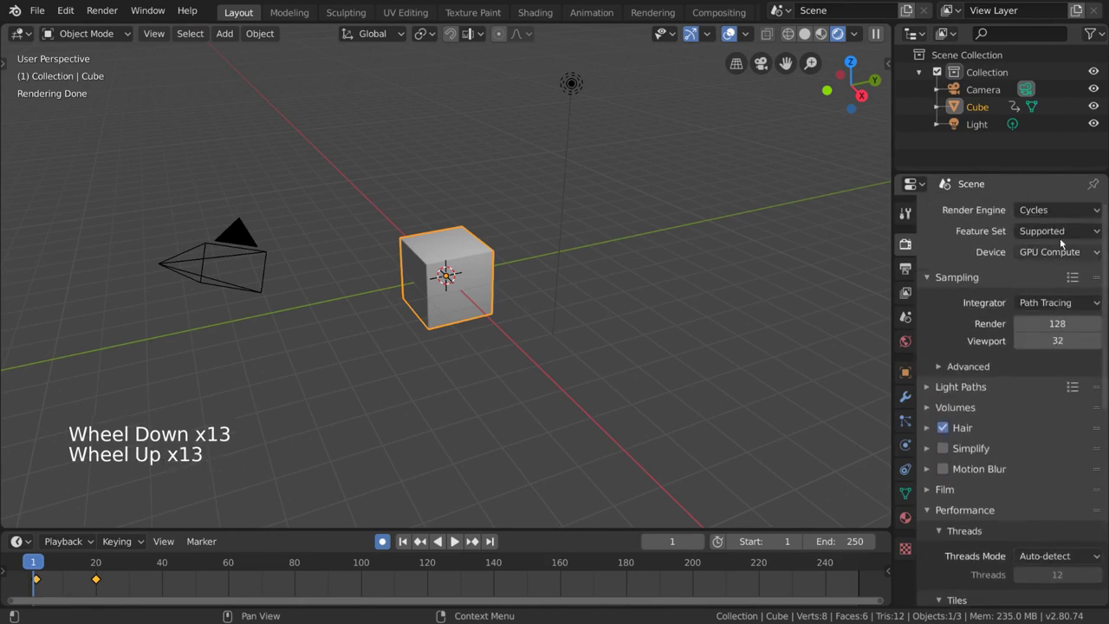
click(1065, 252)
click(1059, 272)
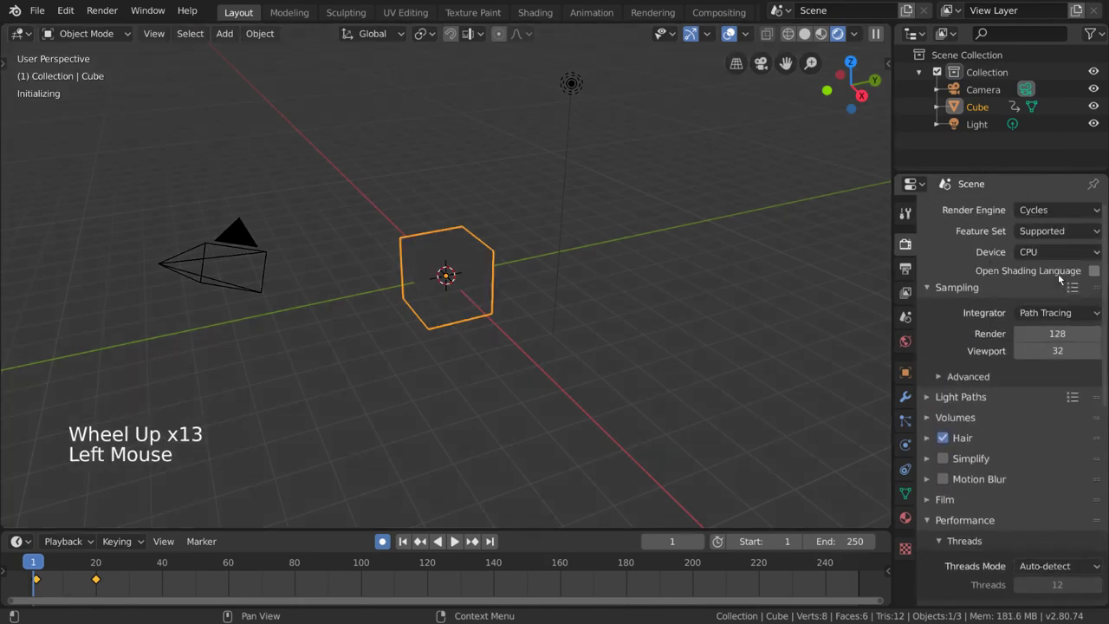
scroll(1033, 330, down, 7)
scroll(1031, 350, down, 10)
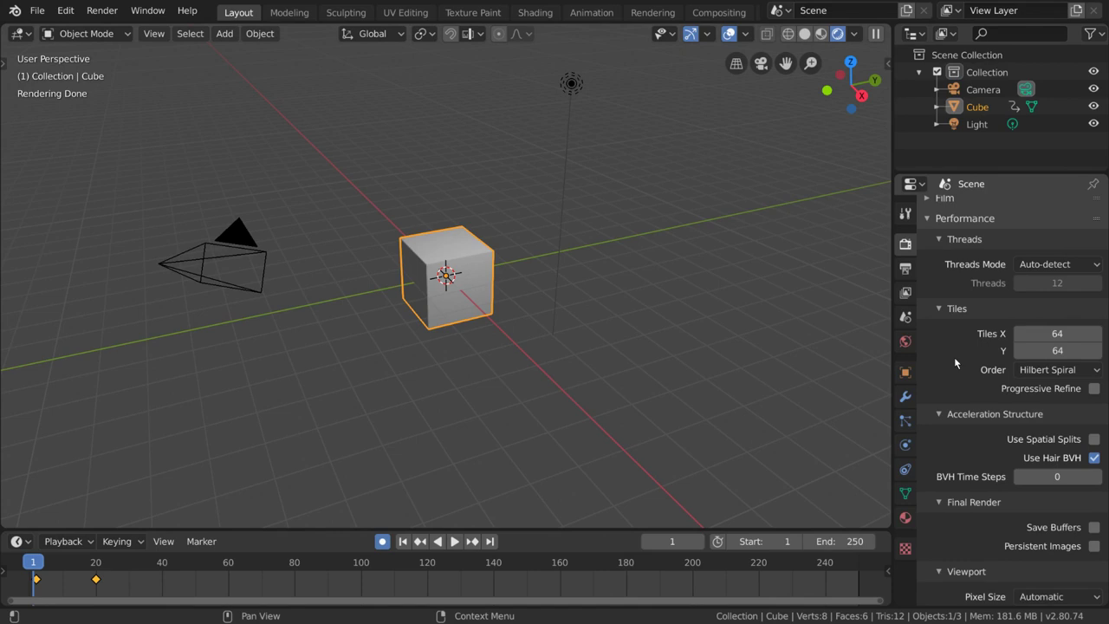
key(F12)
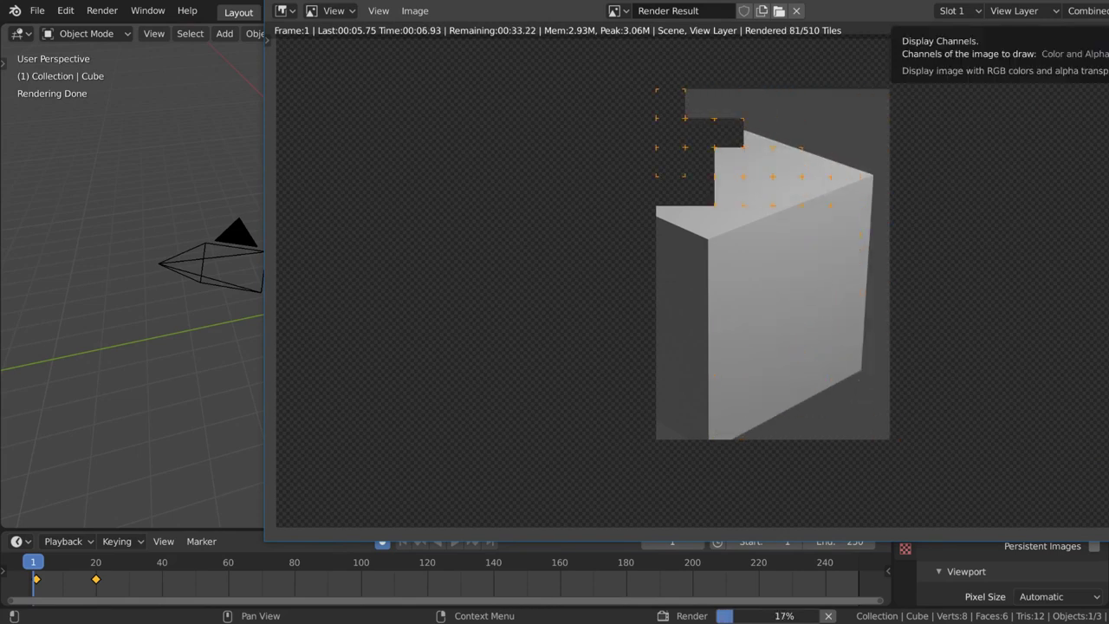
key(Escape)
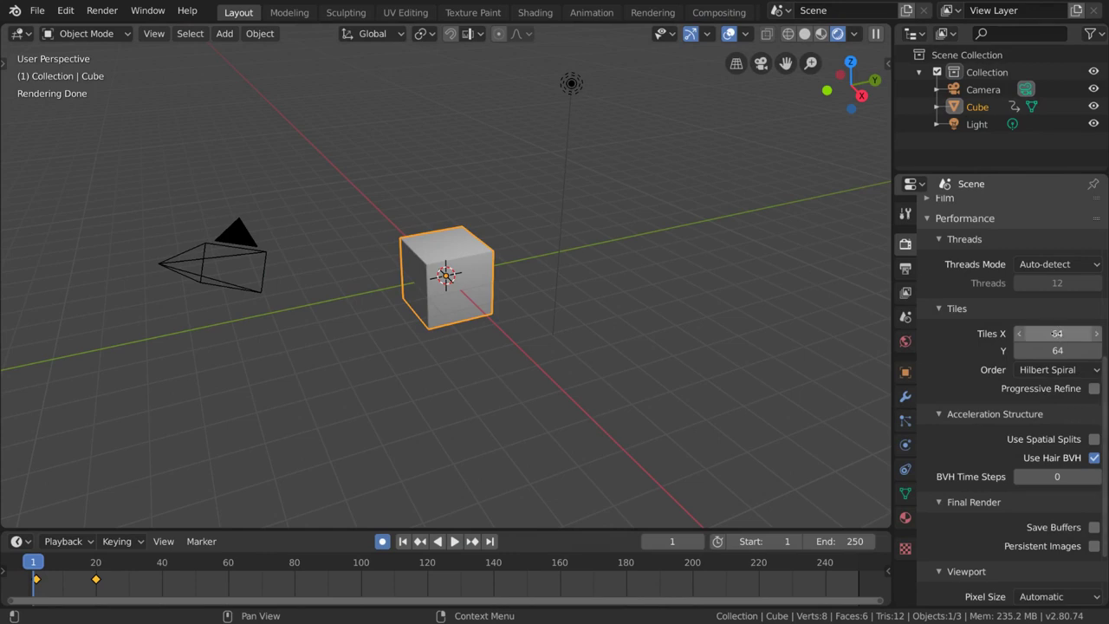
key(F12)
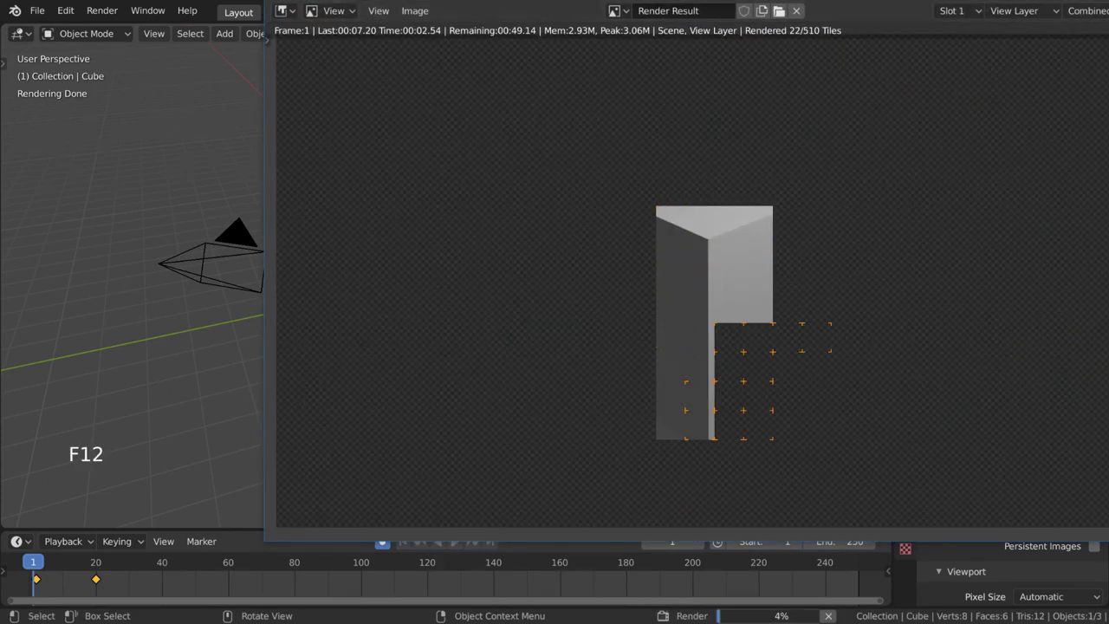
key(Escape)
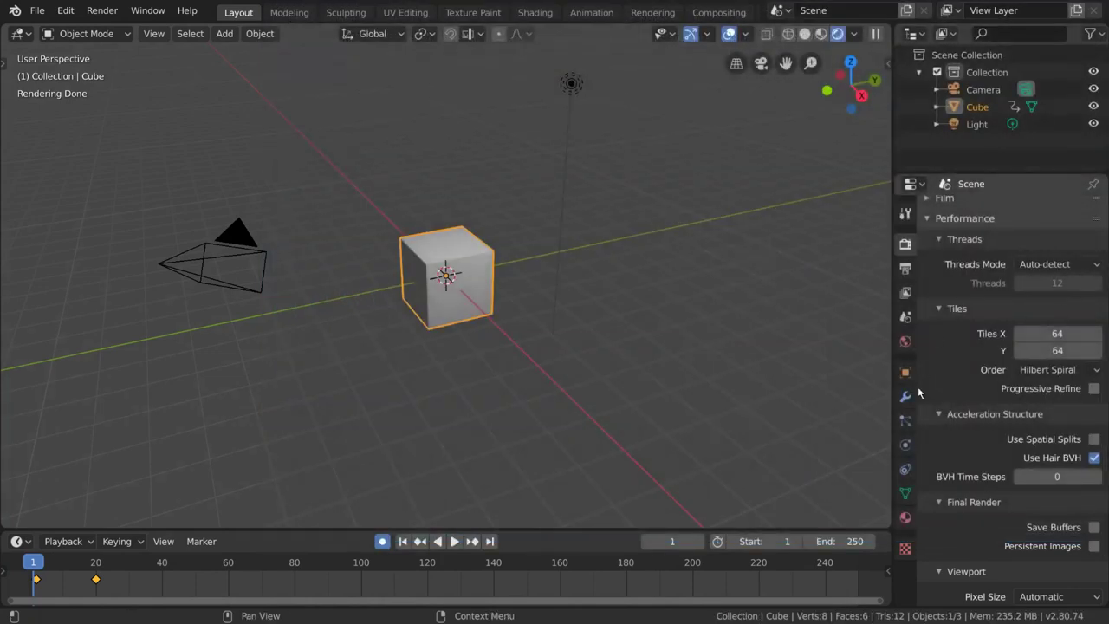
- Switch the render device back to GPU Compute
scroll(999, 337, up, 20)
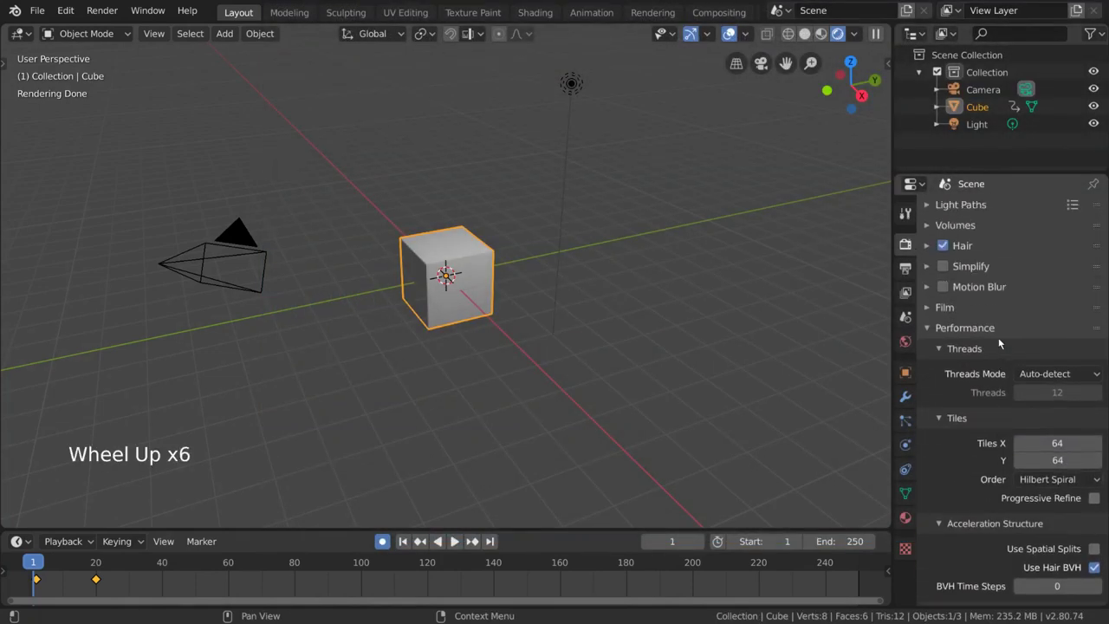
click(1071, 252)
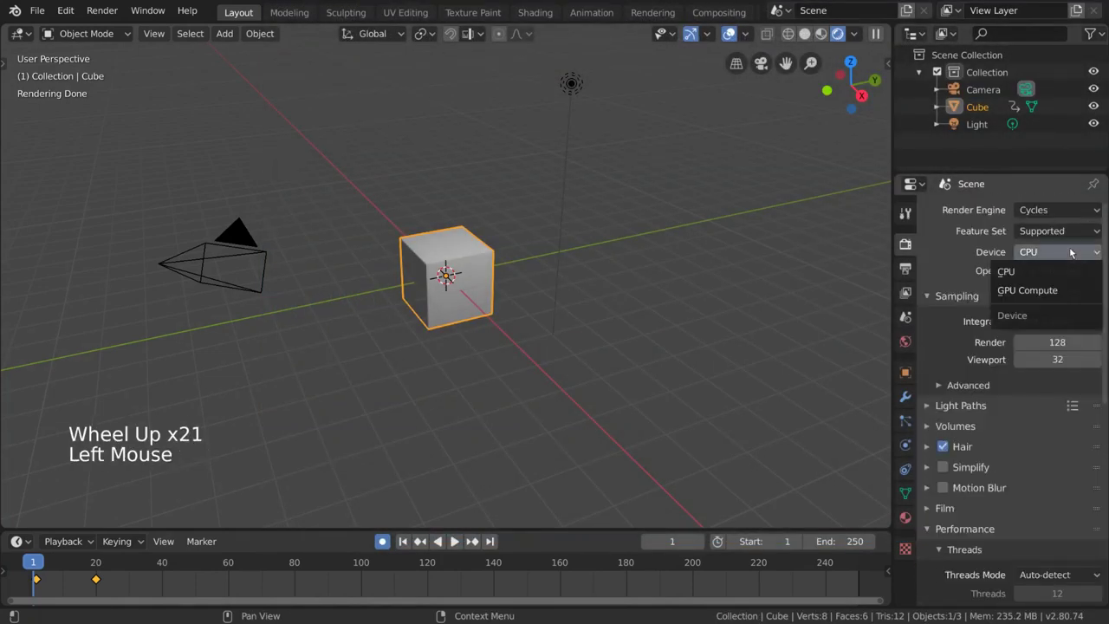
click(1069, 297)
- Set Tiles X and Y to 256, render a test image of the cube, and close it
scroll(1032, 314, down, 17)
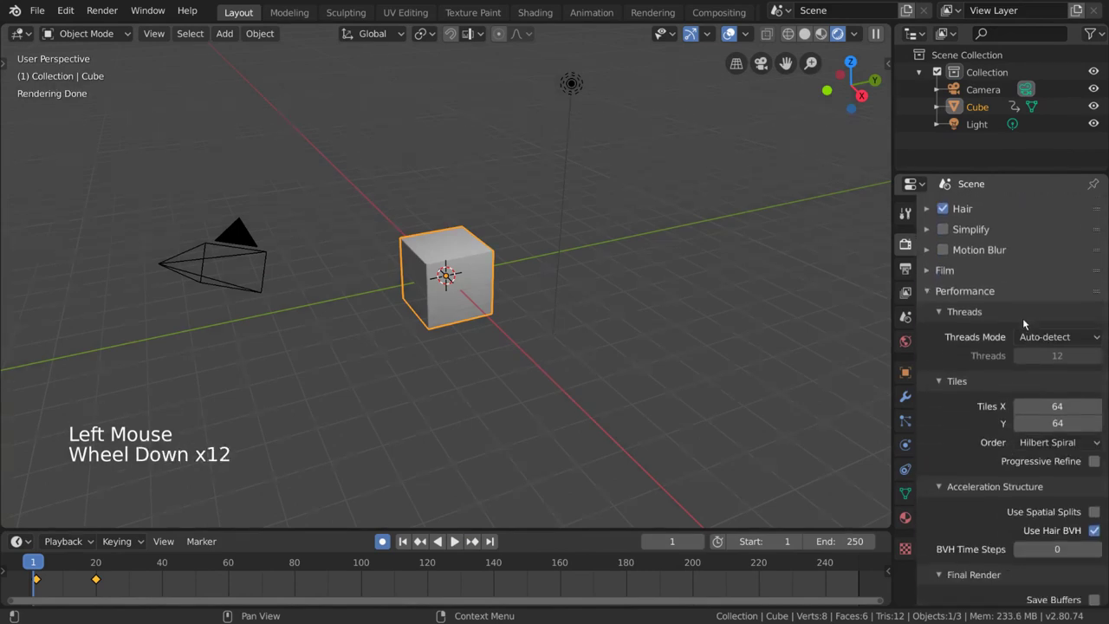
click(1058, 317)
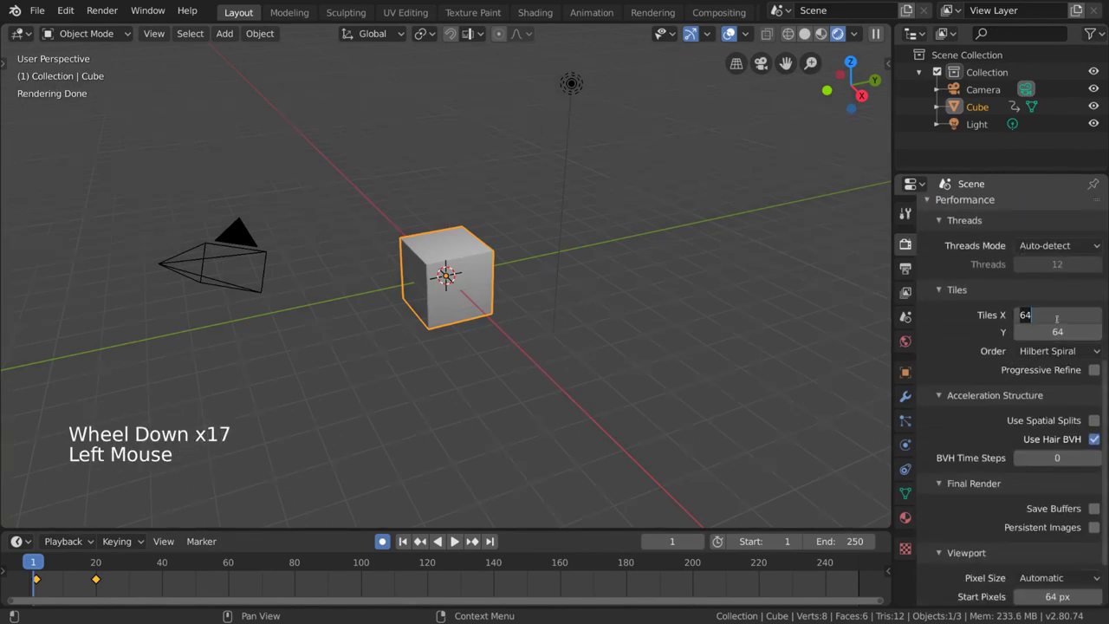
text(256)
click(1061, 330)
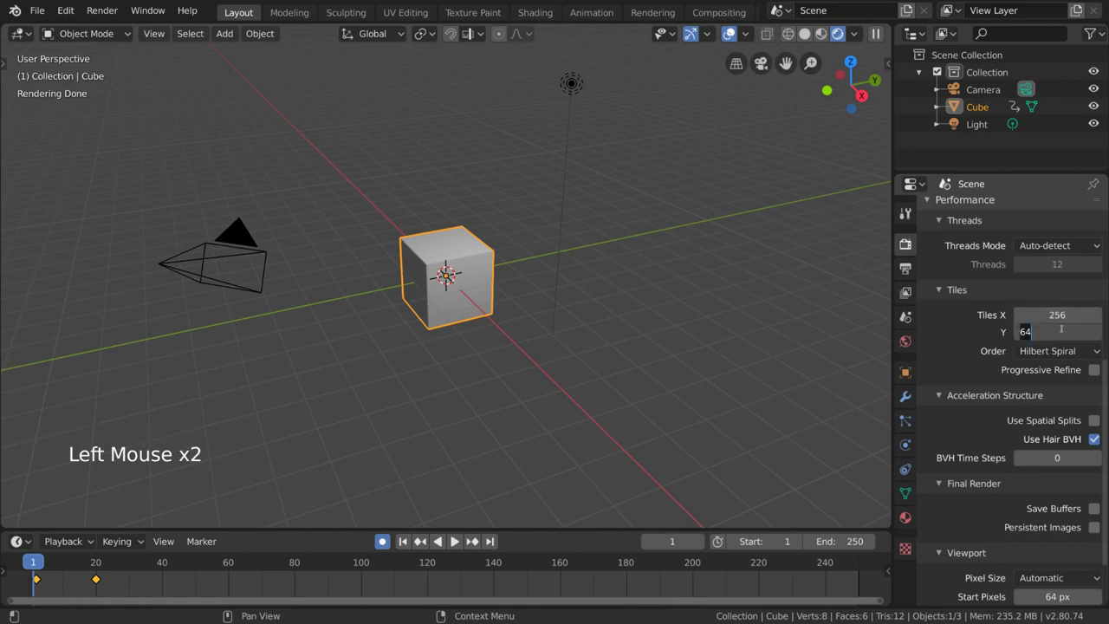
text(256)
key(Return)
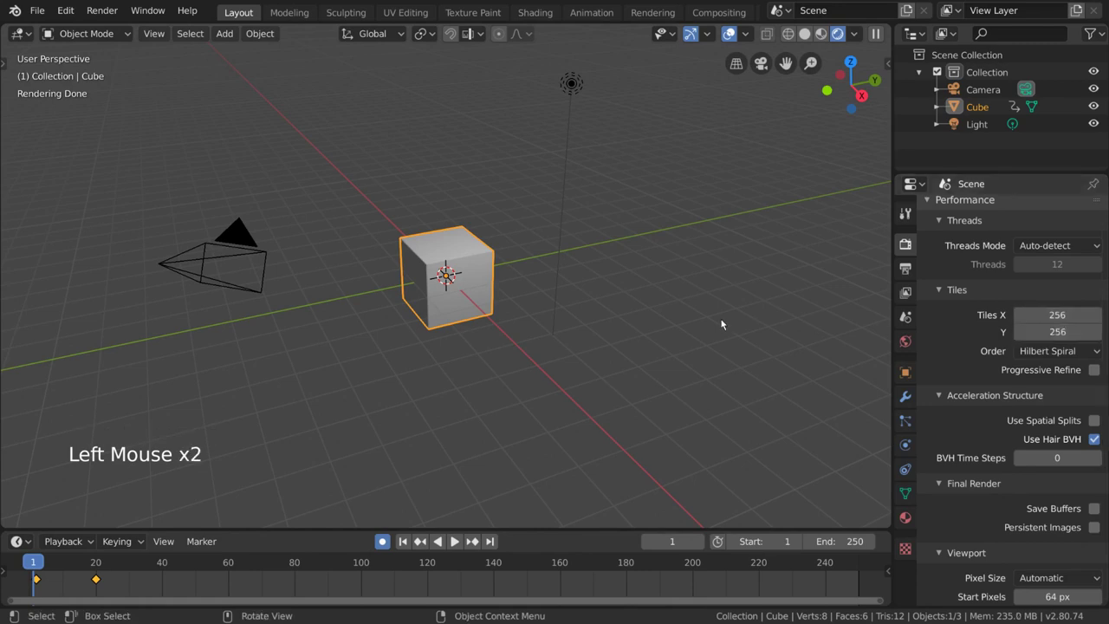
key(F12)
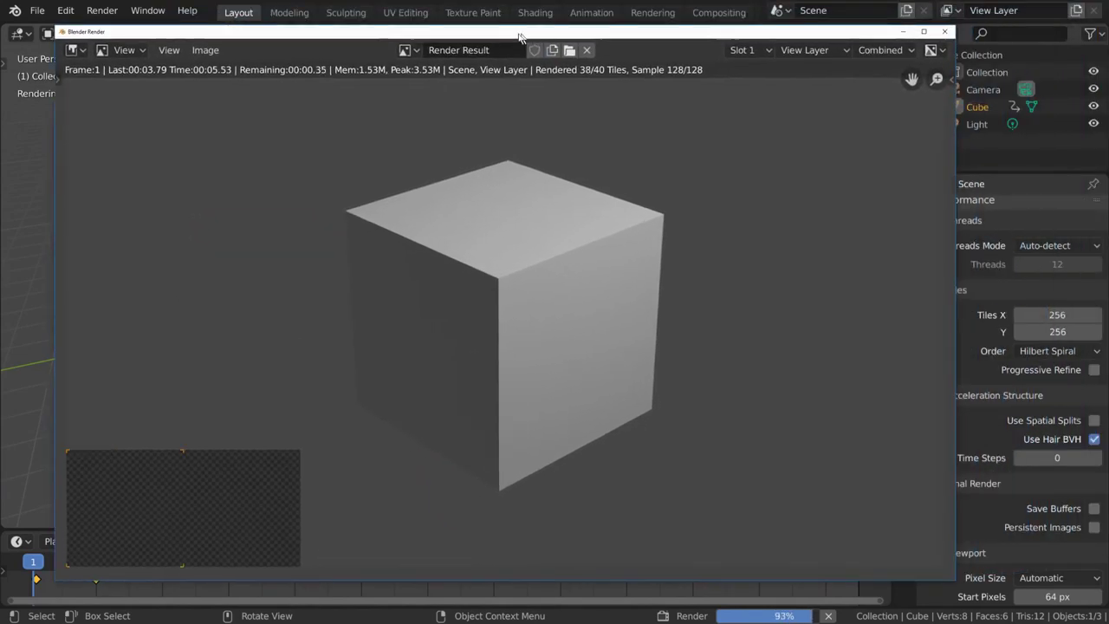
key(Escape)
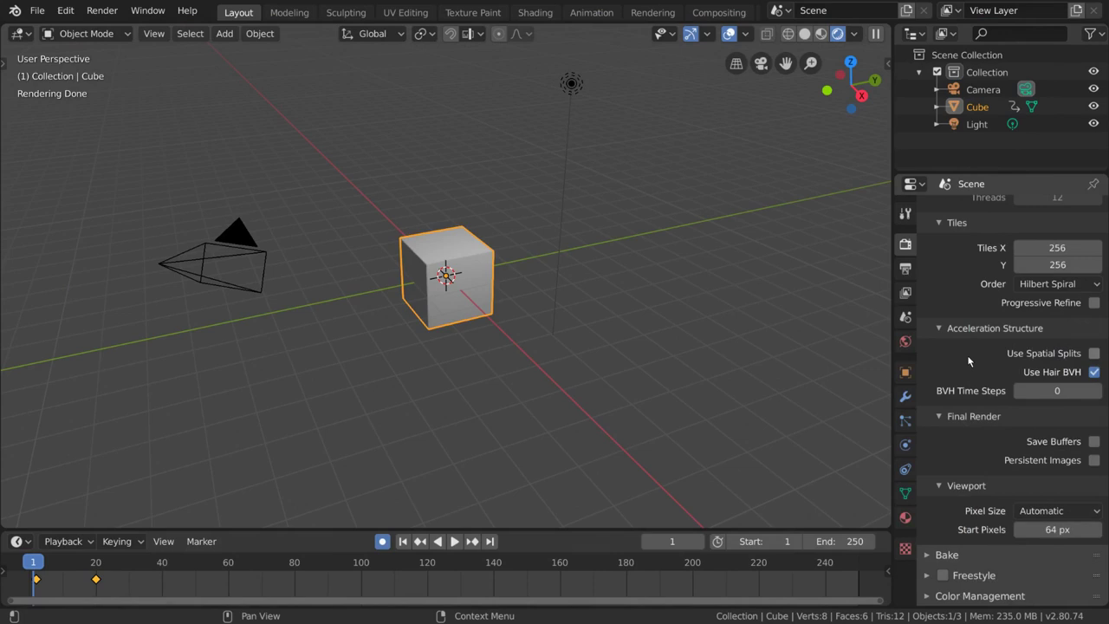
- Collapse Performance and expand Bake to review its Combined type, 16 px margin and Clear Image options
scroll(969, 359, up, 6)
scroll(969, 359, down, 7)
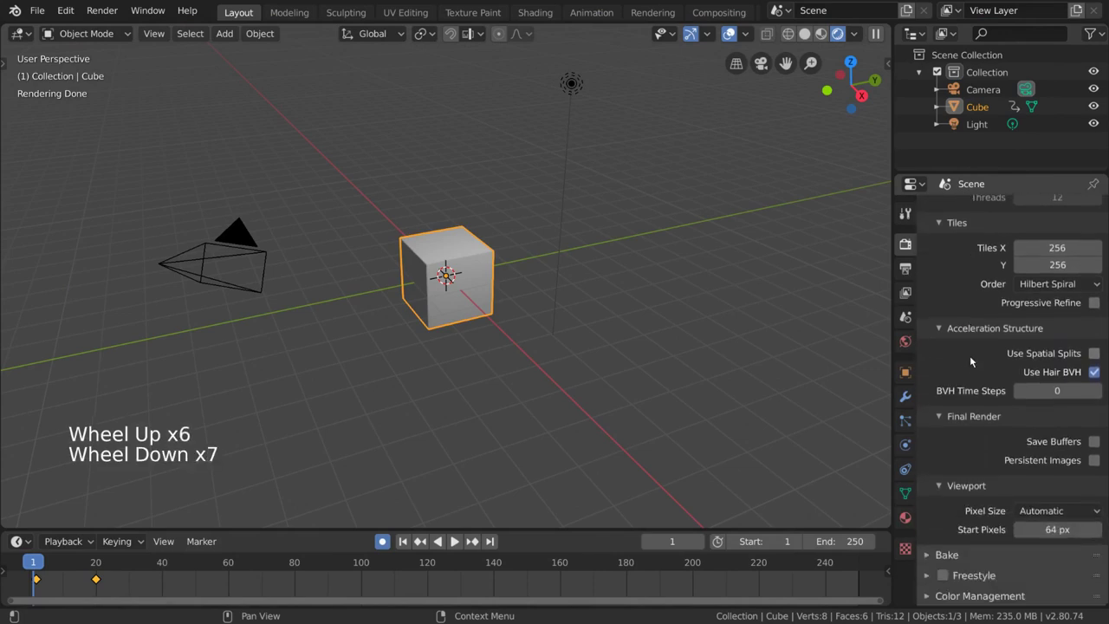
scroll(973, 347, up, 6)
click(979, 243)
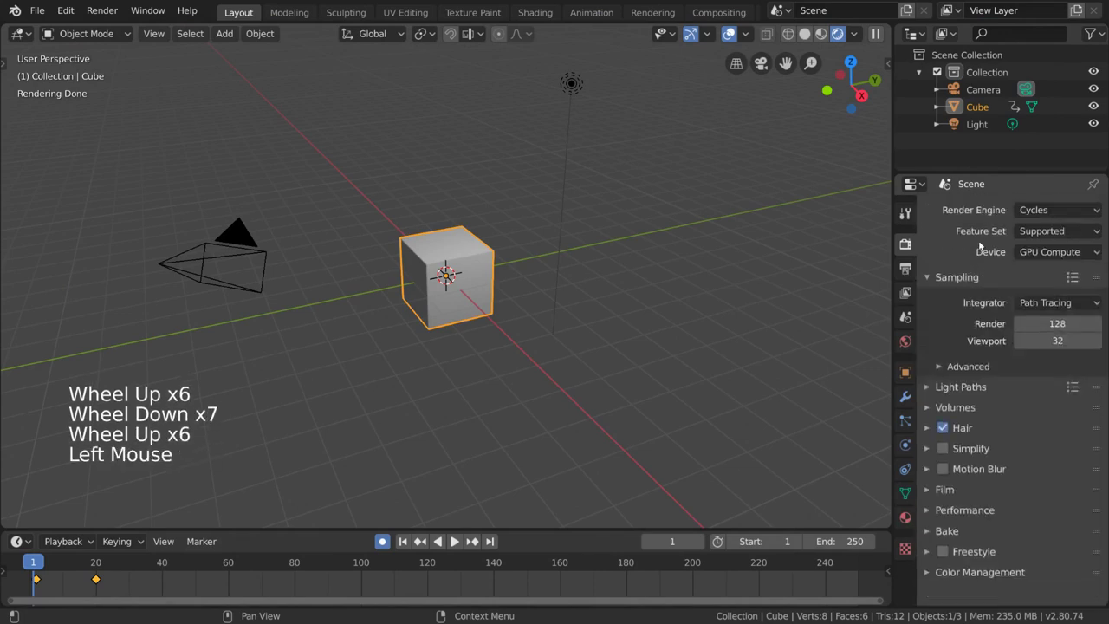
click(975, 530)
scroll(1014, 417, down, 13)
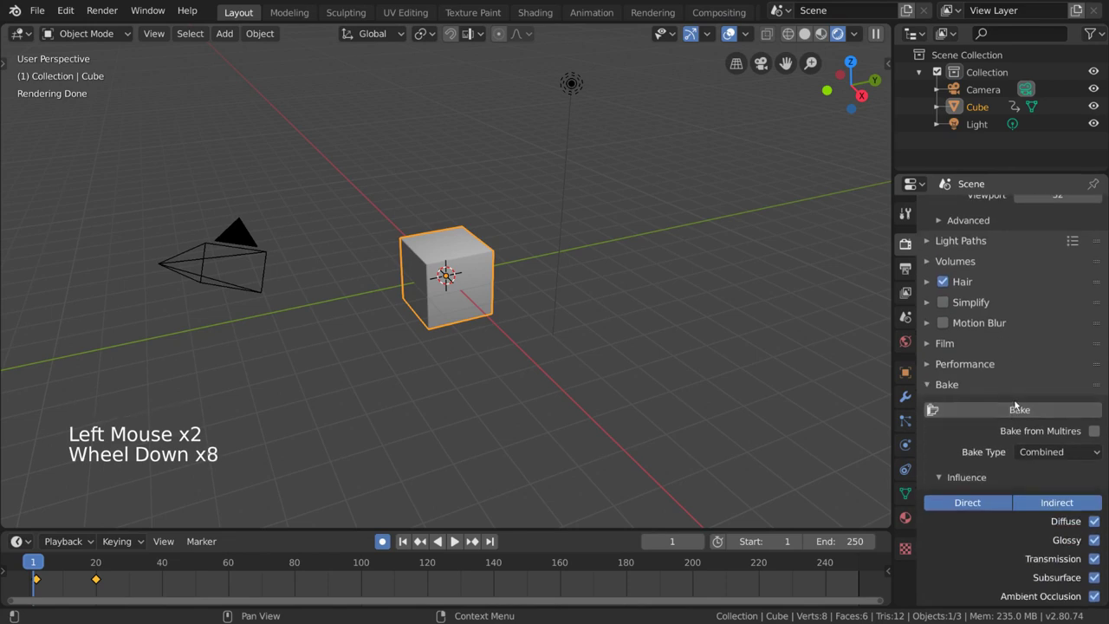
scroll(1014, 393, down, 5)
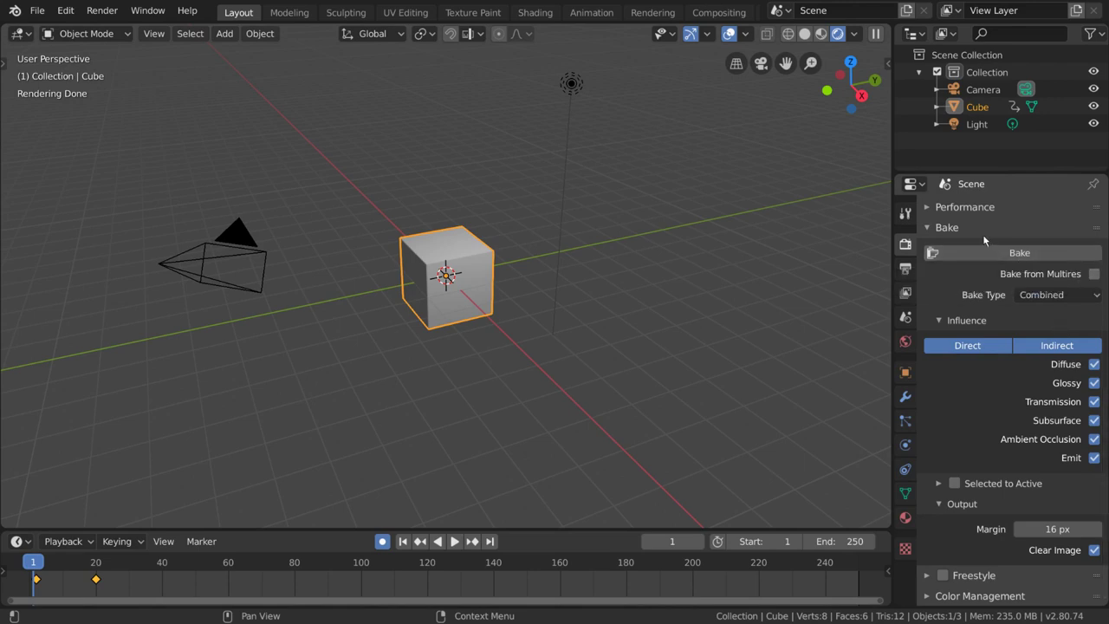
- Collapse Bake and switch the render engine to Workbench
click(1031, 225)
click(1032, 210)
click(1032, 192)
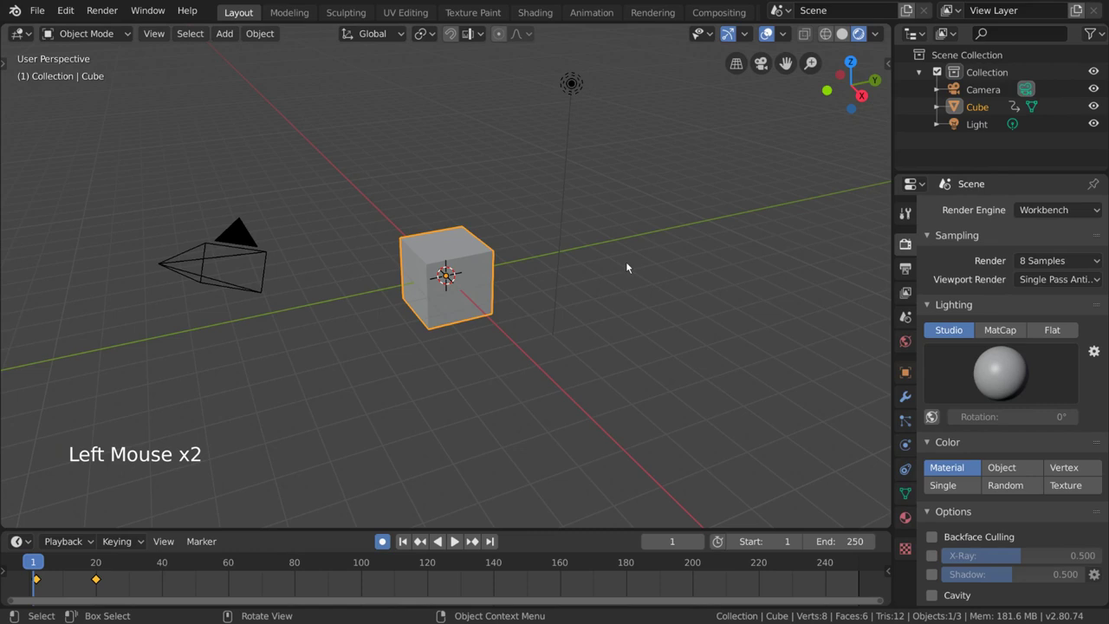
- Use solid viewport shading and keep render anti-aliasing at 8 Samples
click(842, 34)
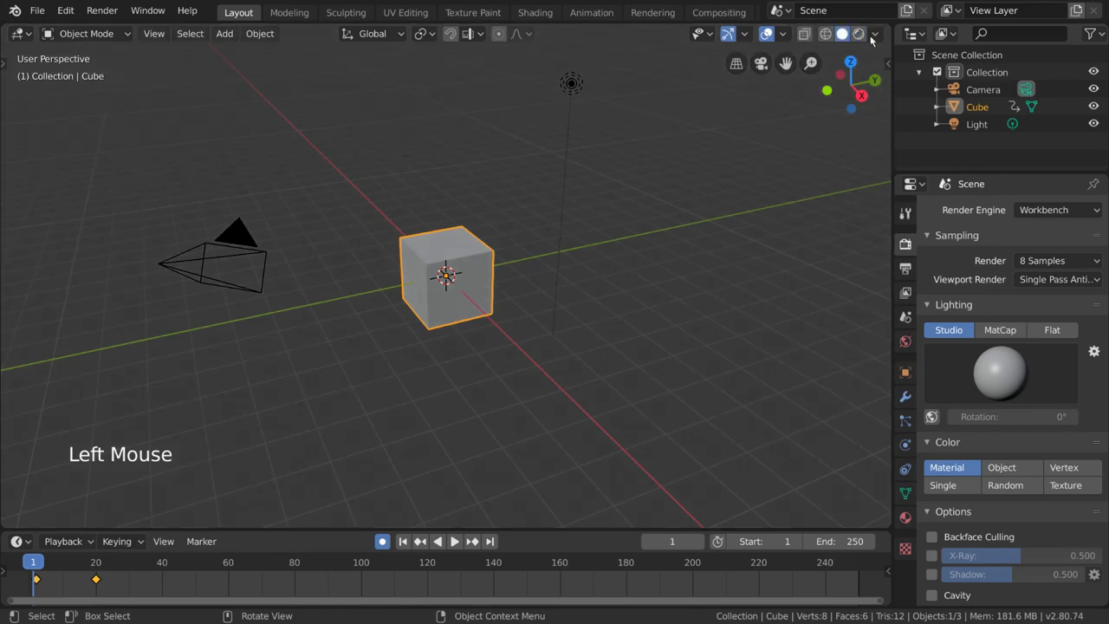
click(875, 34)
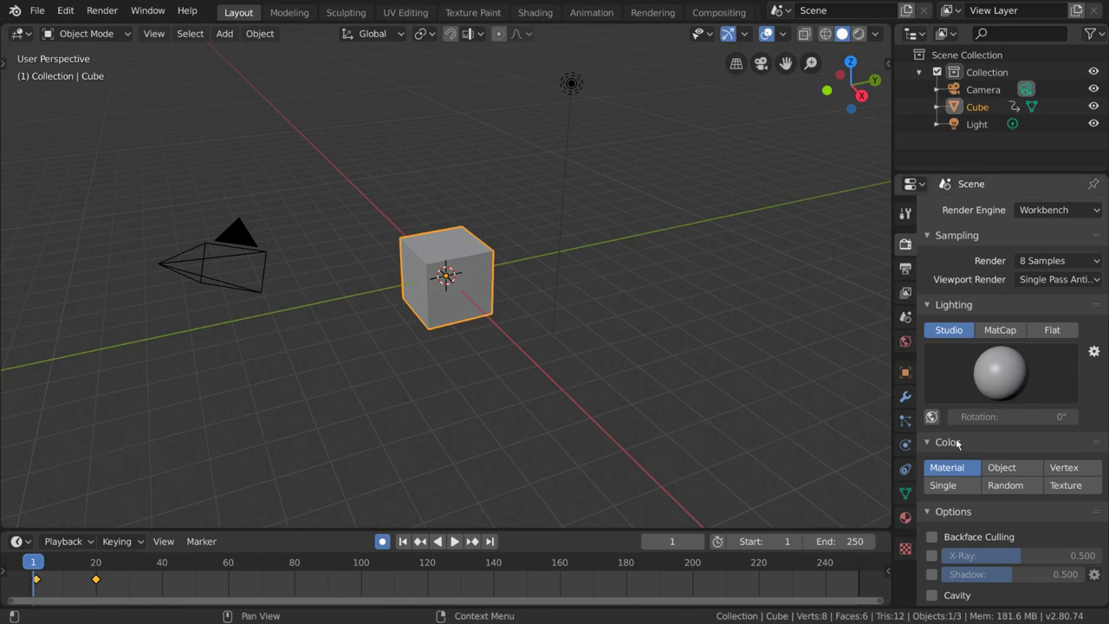
click(1084, 260)
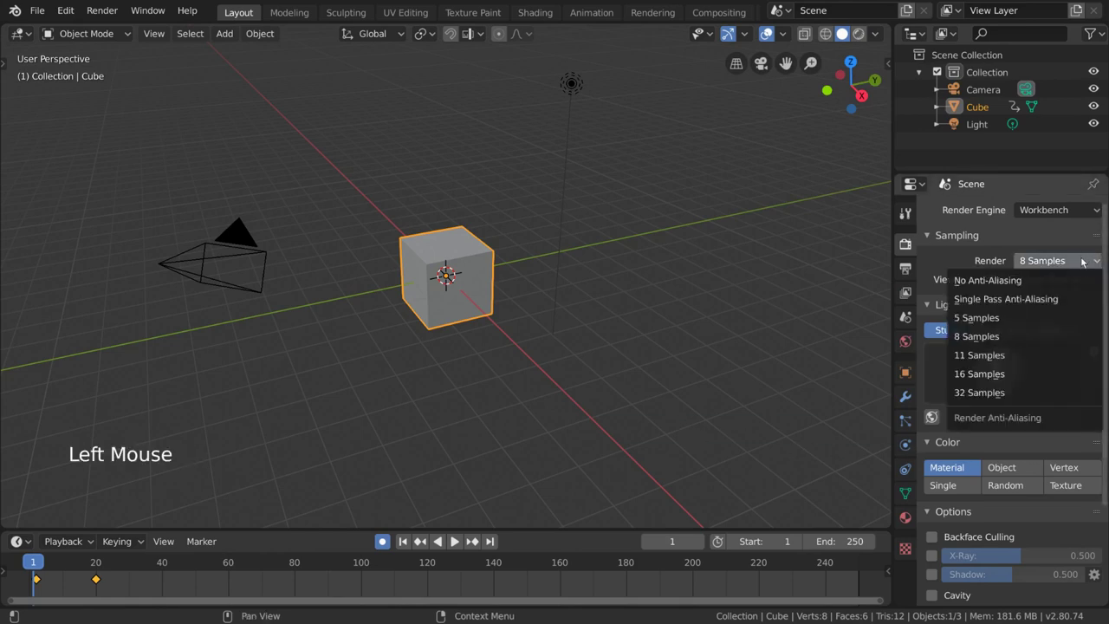
click(1025, 336)
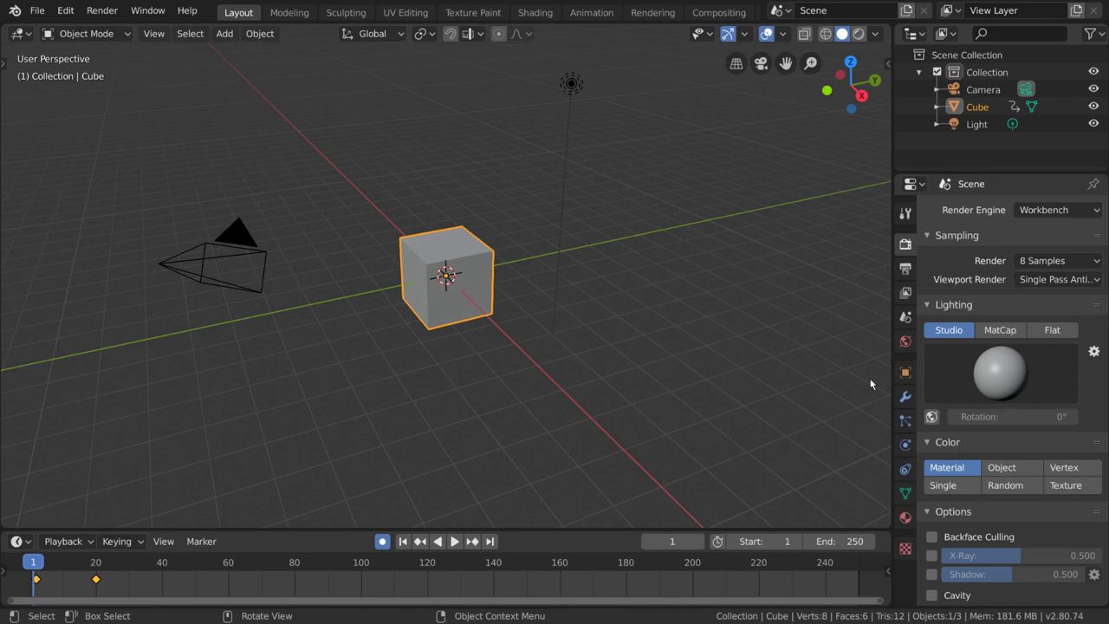
scroll(1019, 366, down, 7)
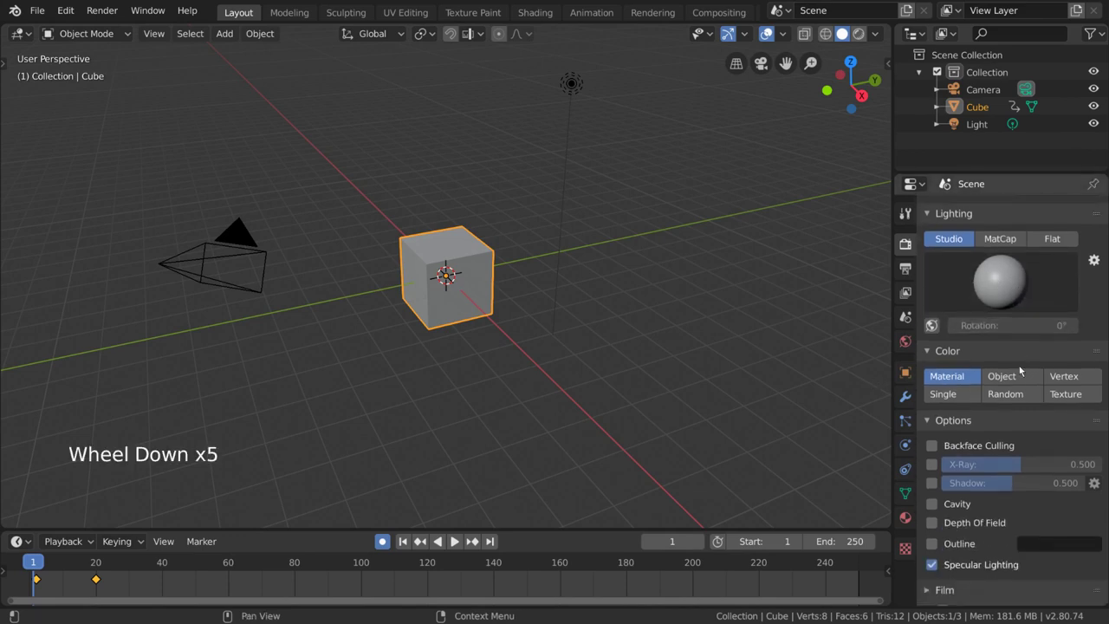
scroll(1023, 367, up, 1)
scroll(1023, 367, up, 4)
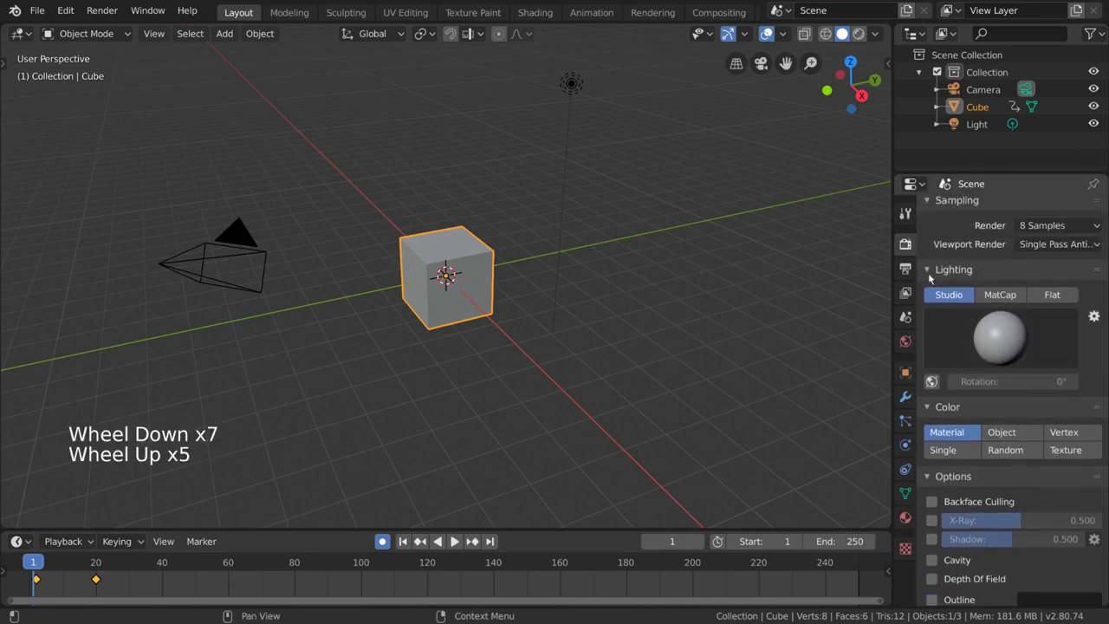
- Preview the viewport in Rendered shading, then collapse and re-expand Lighting, Color and Options
click(861, 35)
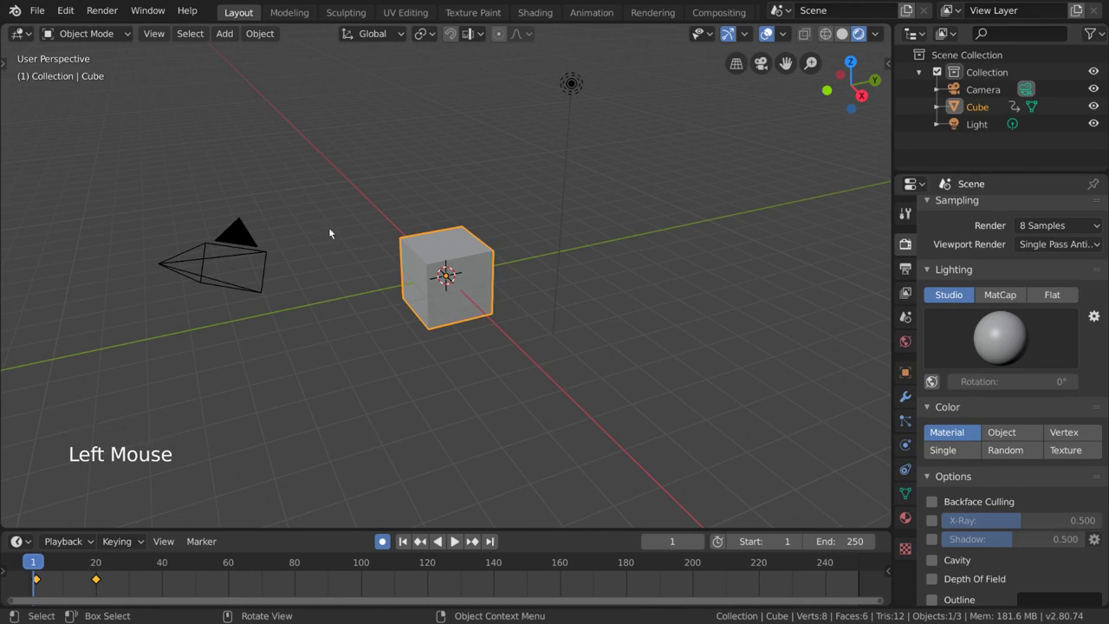
click(962, 270)
click(962, 295)
click(960, 435)
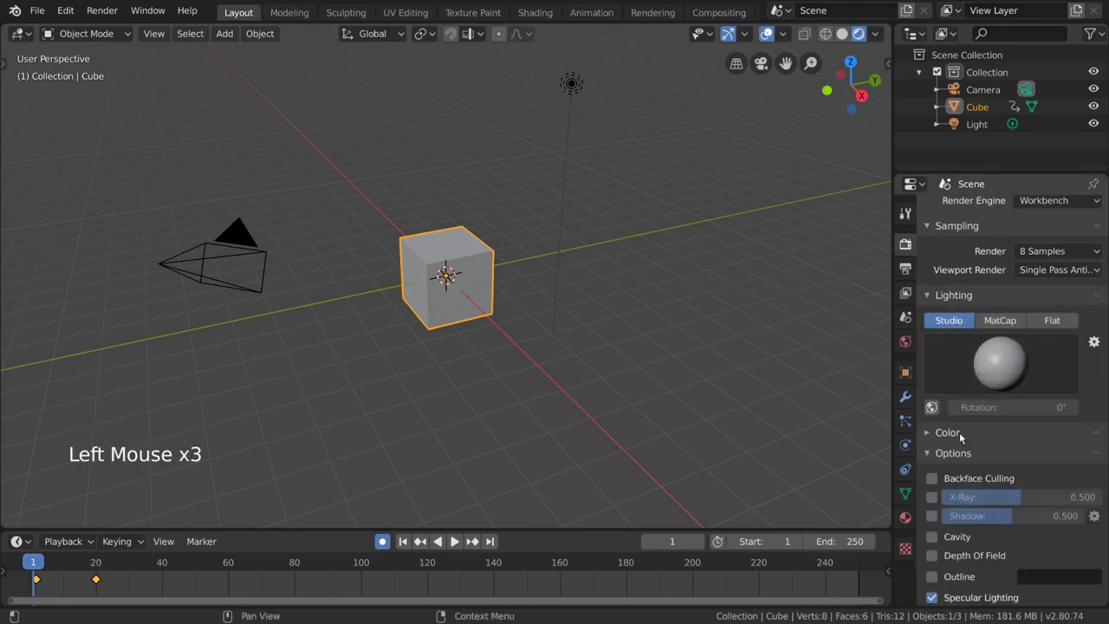
click(960, 436)
click(951, 501)
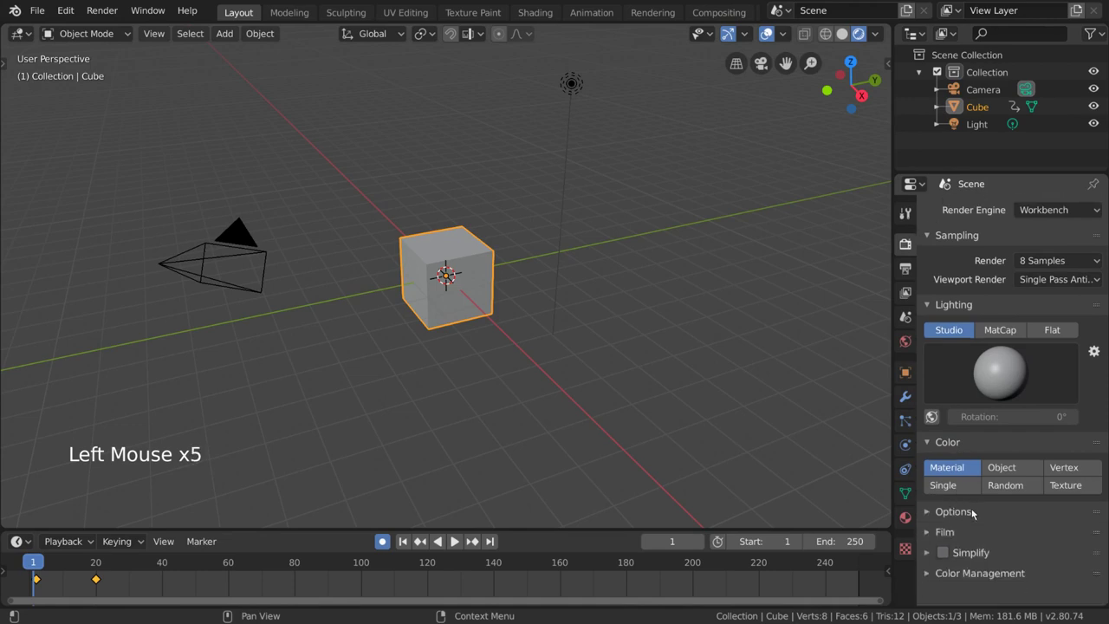
click(971, 511)
- Choose the dark-sided studio light, enable World Space Lighting and rotate it around the scene
scroll(972, 511, down, 5)
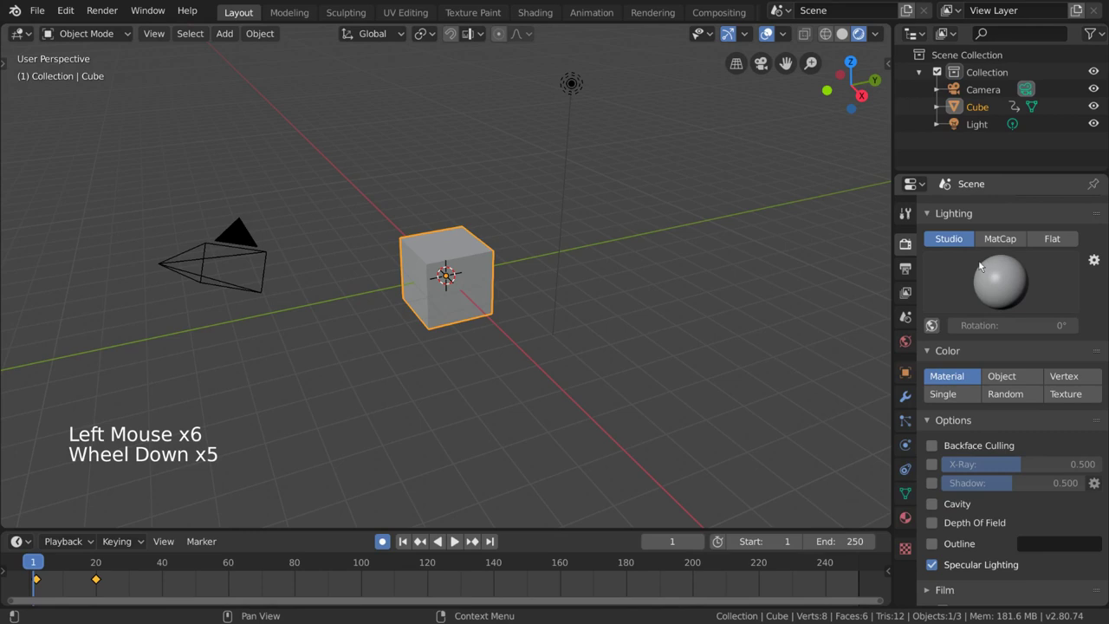
click(950, 240)
click(1010, 289)
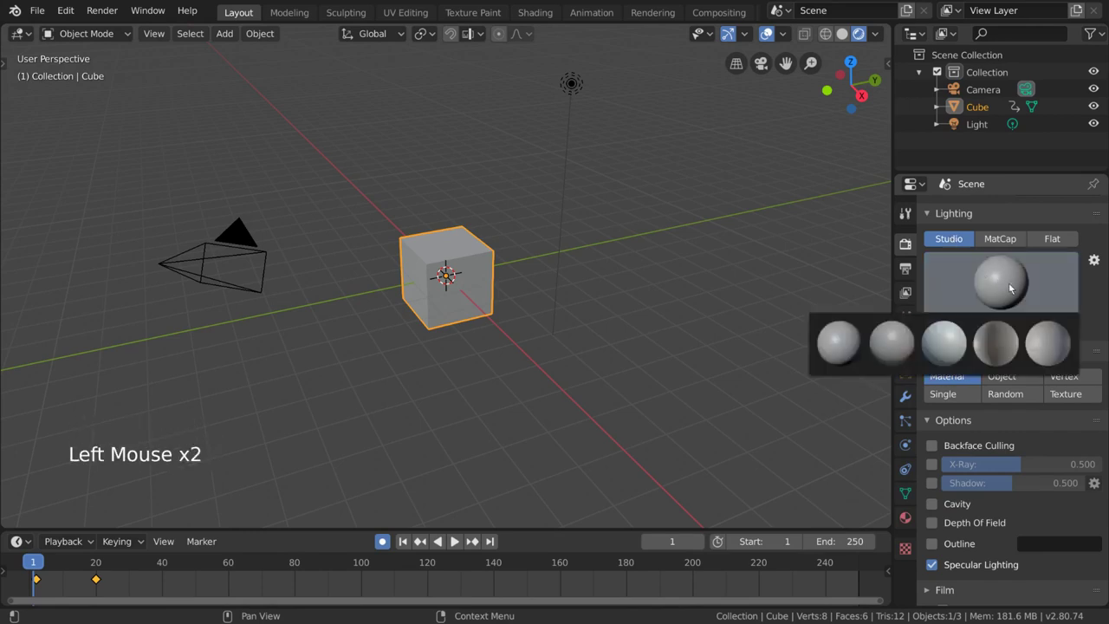
click(1000, 354)
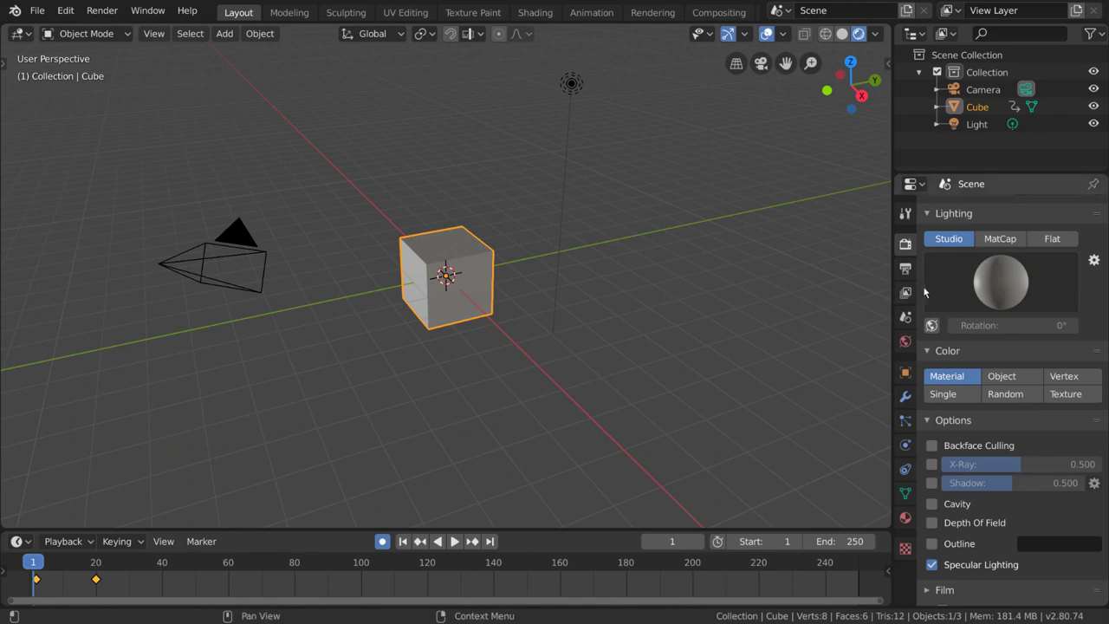
click(933, 326)
mouse_move(1023, 322)
mouse_down()
mouse_move(1059, 322)
mouse_move(971, 322)
mouse_move(1037, 322)
mouse_up()
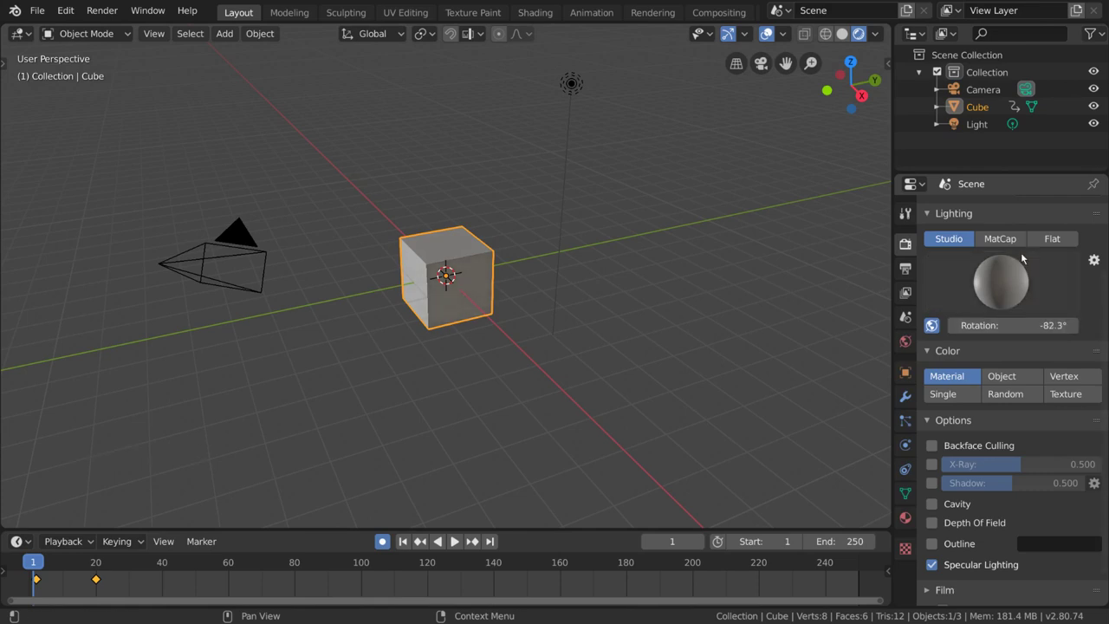
- Switch lighting to MatCap, try the skin-toned and red matcaps, and settle on rainbow normal
click(1000, 238)
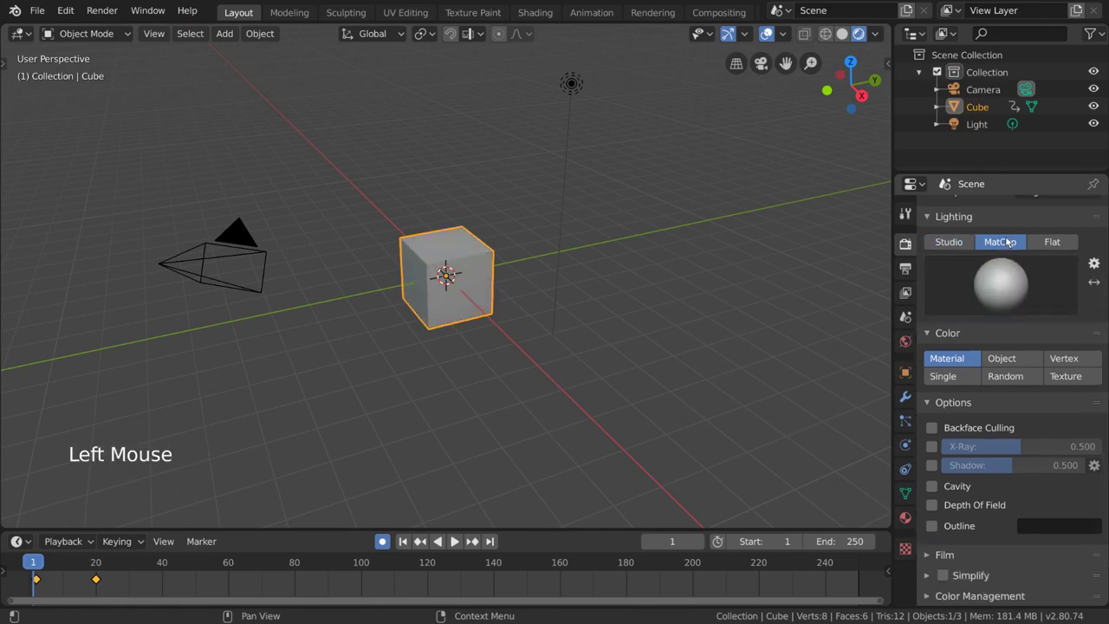
click(1025, 302)
click(747, 347)
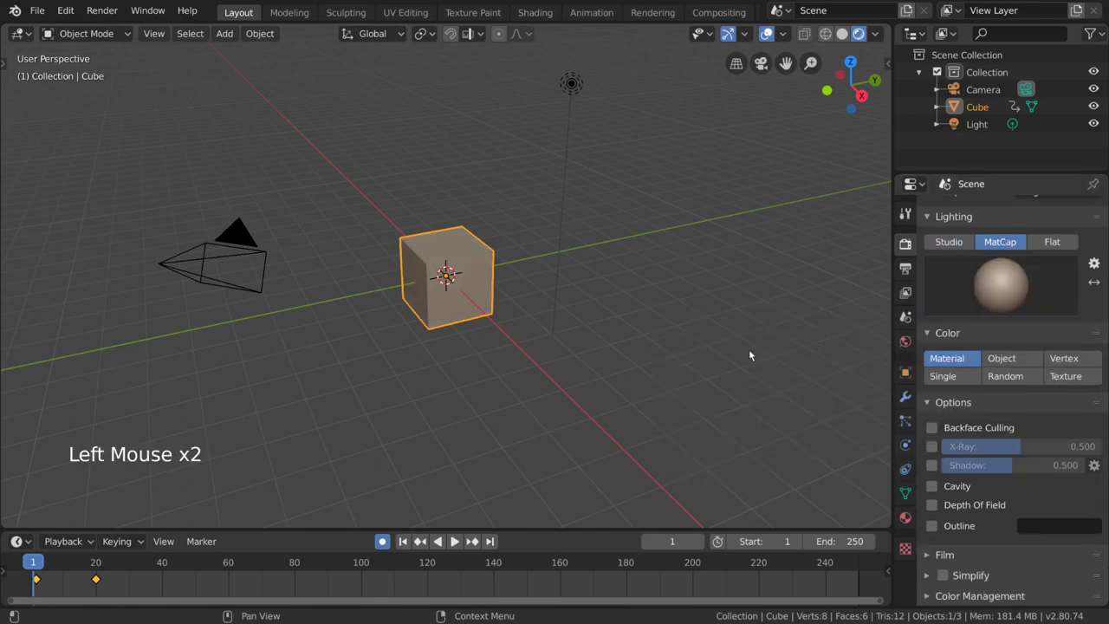
click(1032, 284)
click(736, 398)
click(1008, 286)
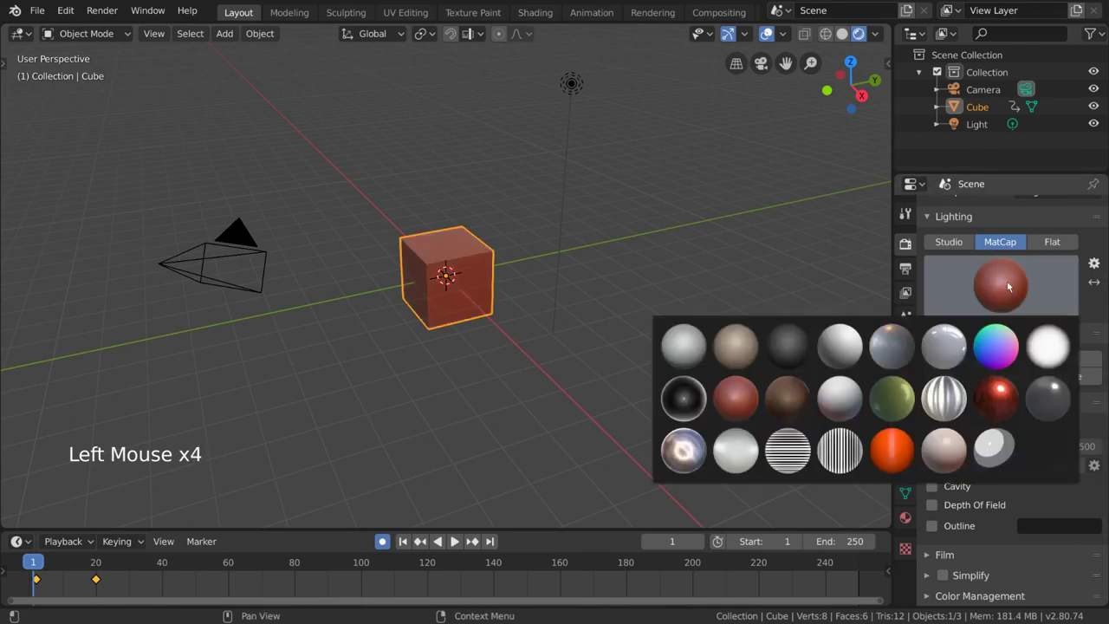
click(1003, 357)
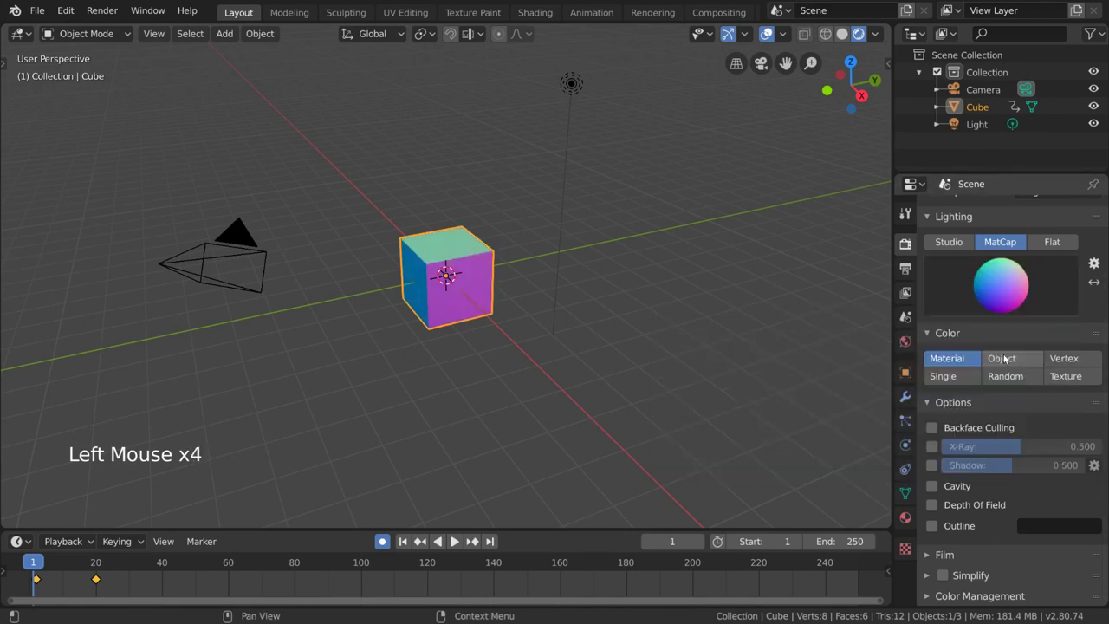
- Set Flat lighting and Random colour, then place four duplicate cubes around the original
click(1052, 242)
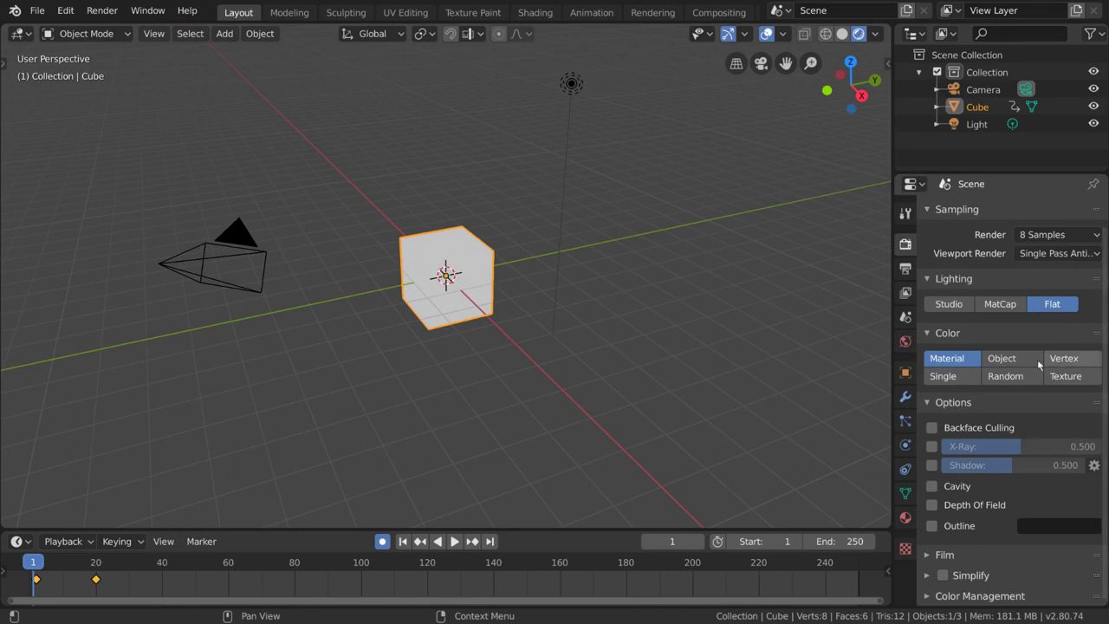
double_click(1014, 380)
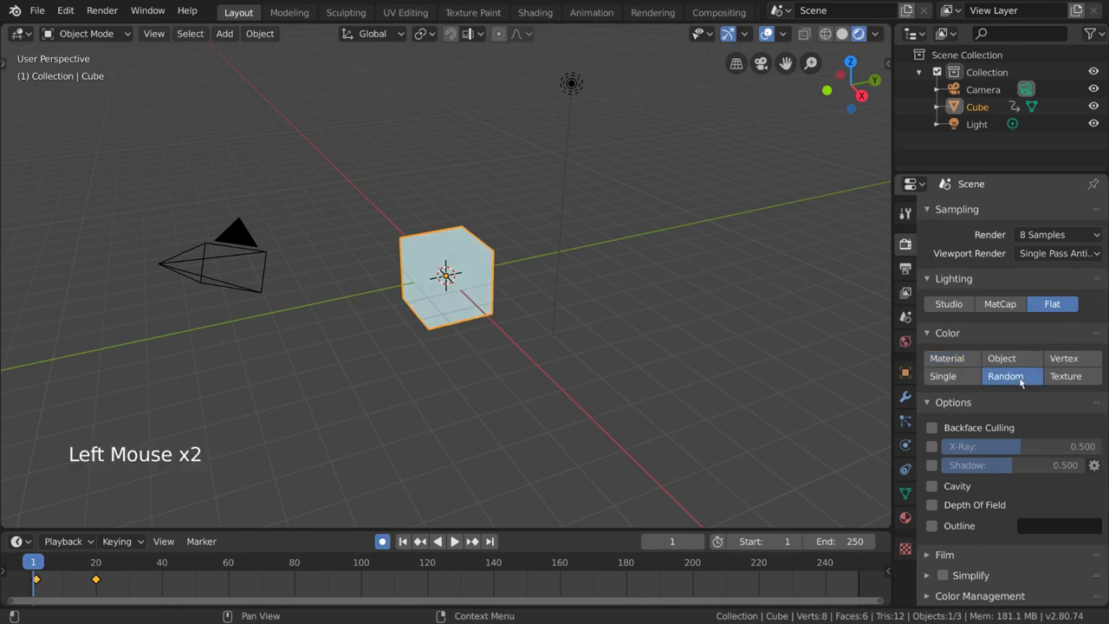
key(shift+d)
click(636, 292)
key(shift+d)
click(557, 400)
key(shift+d)
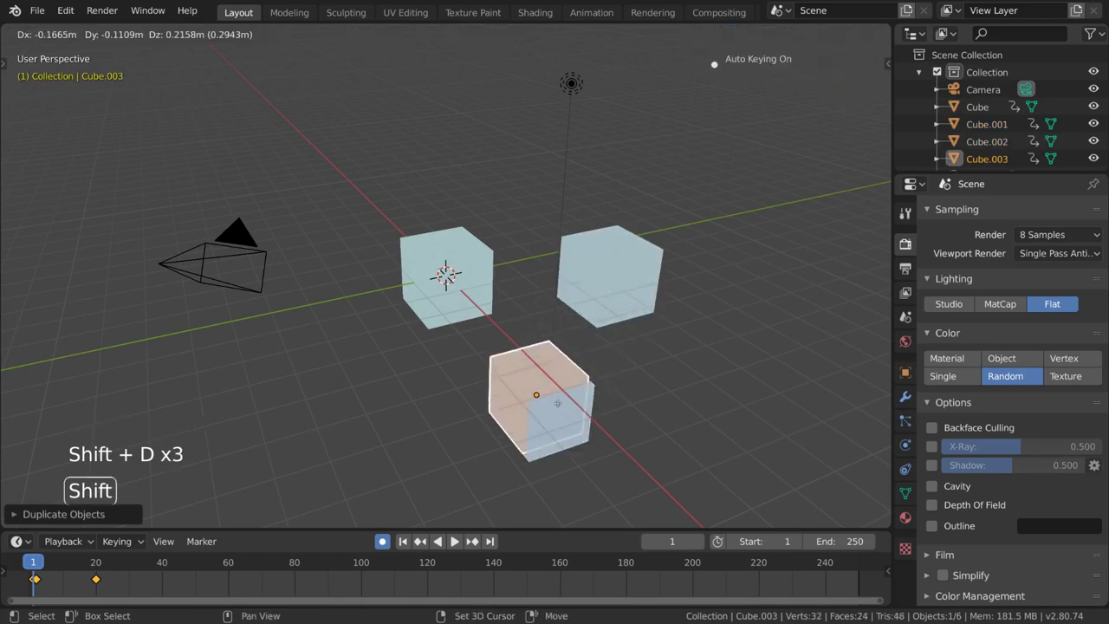
click(398, 208)
key(shift+d)
click(343, 360)
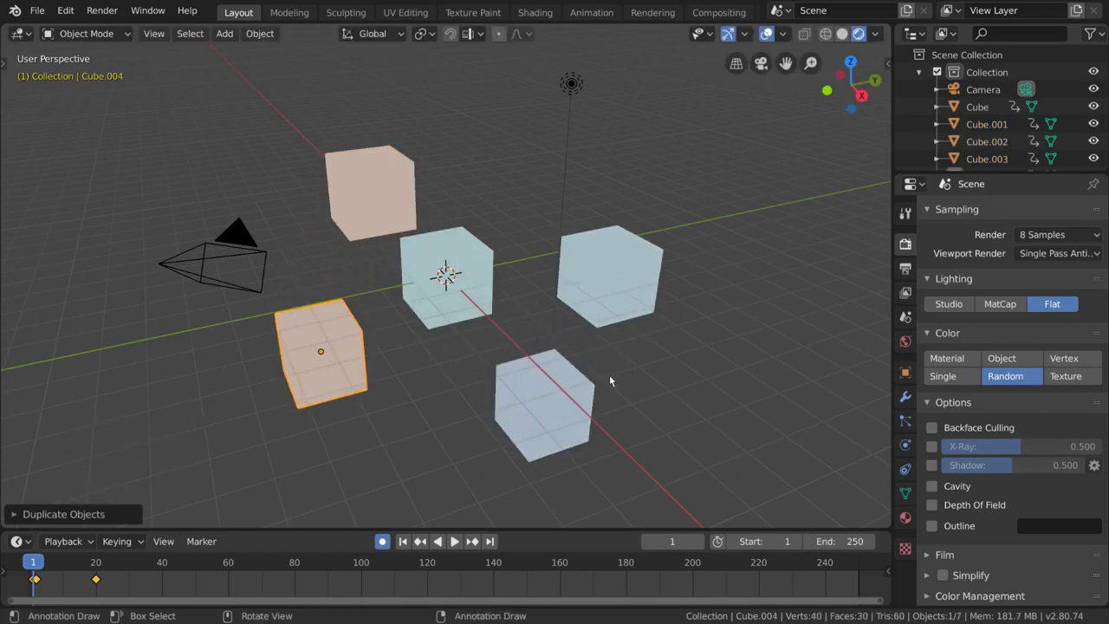
- Toggle Backface Culling, X-Ray, Shadow, Depth of Field and Outline on and off
click(933, 428)
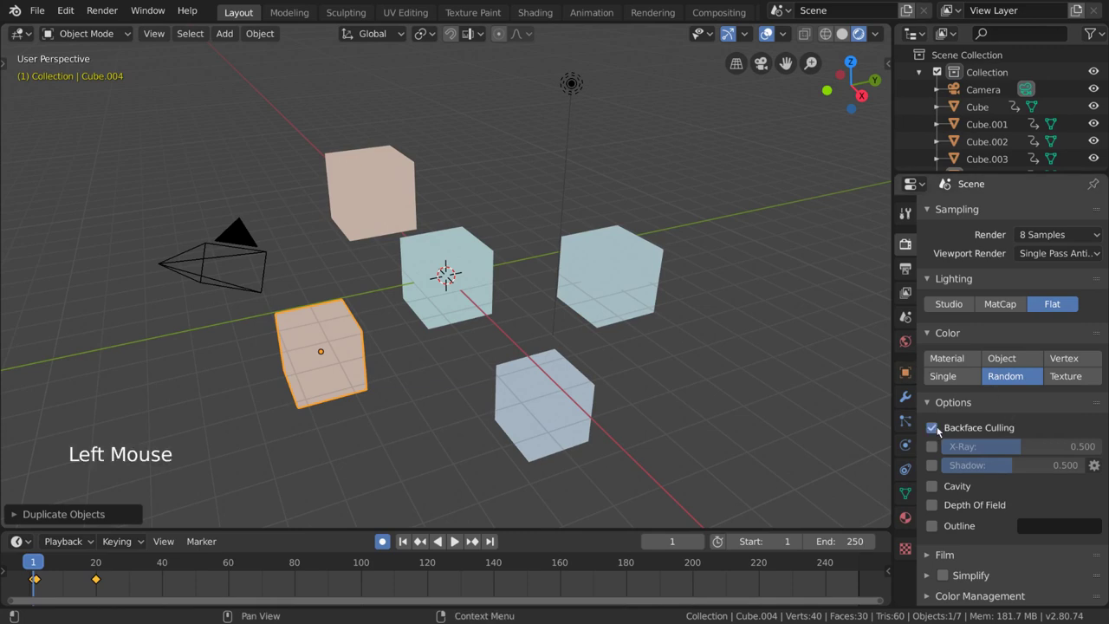
click(932, 428)
click(933, 446)
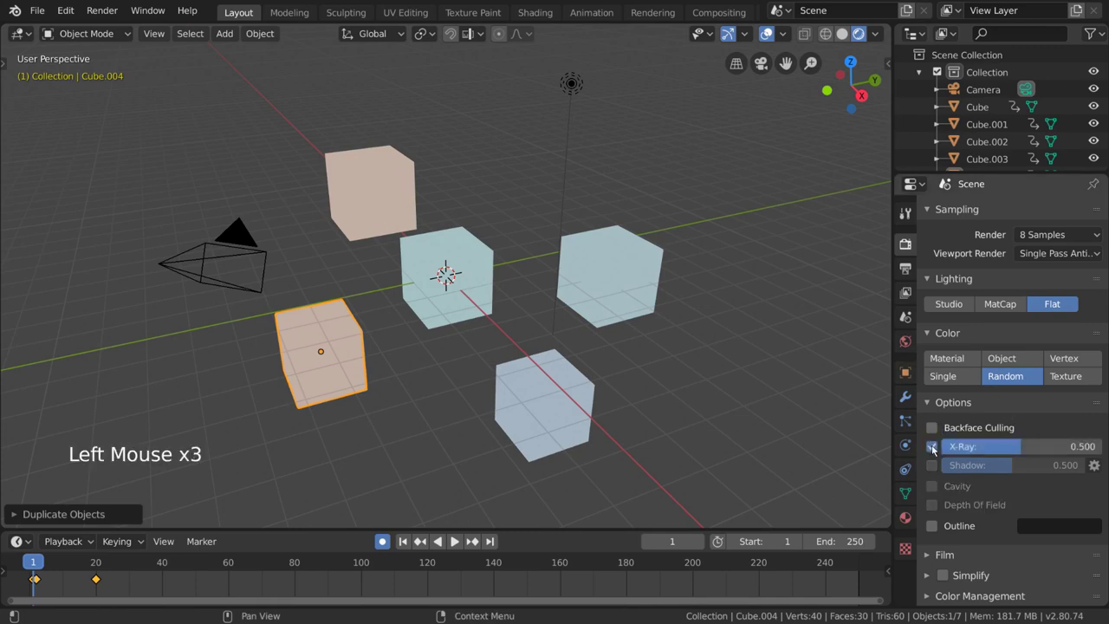
click(932, 447)
click(933, 465)
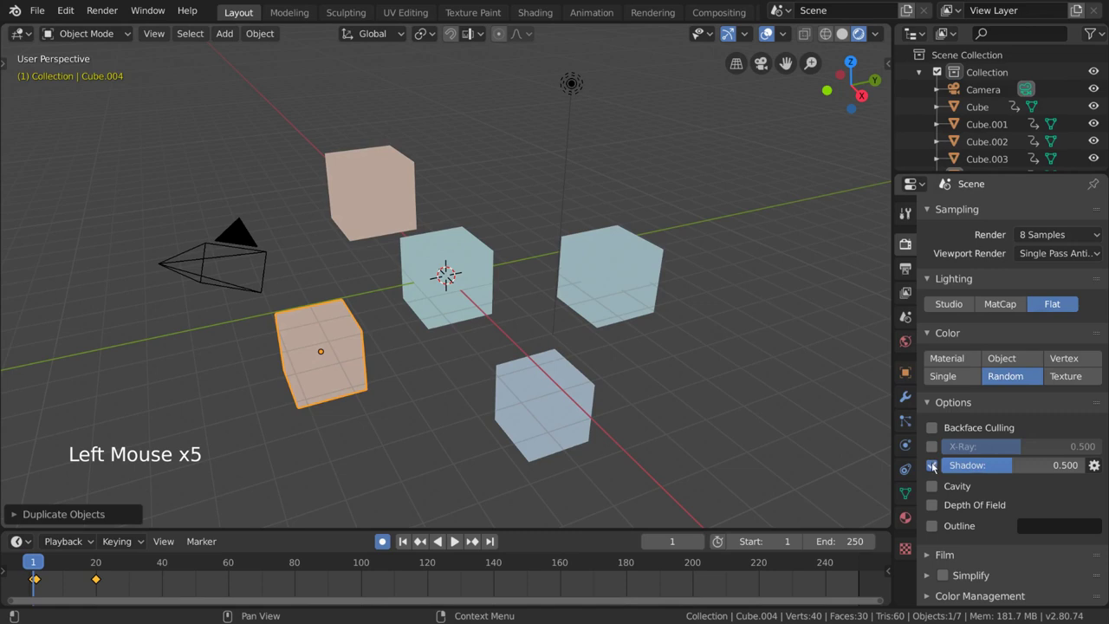
click(932, 465)
click(932, 504)
click(933, 504)
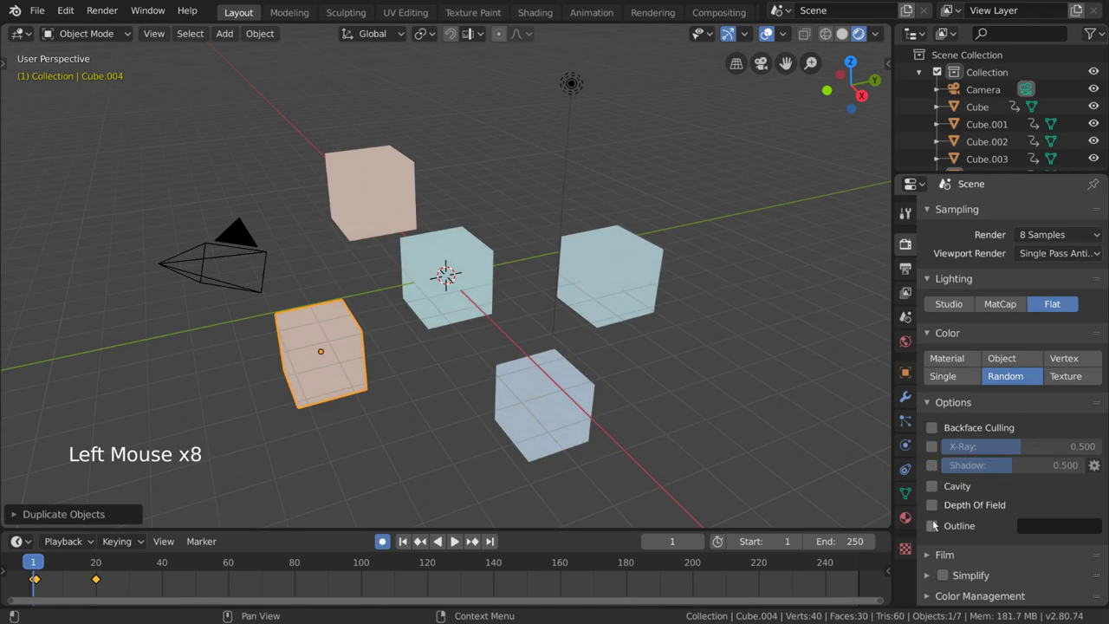
click(933, 527)
click(934, 526)
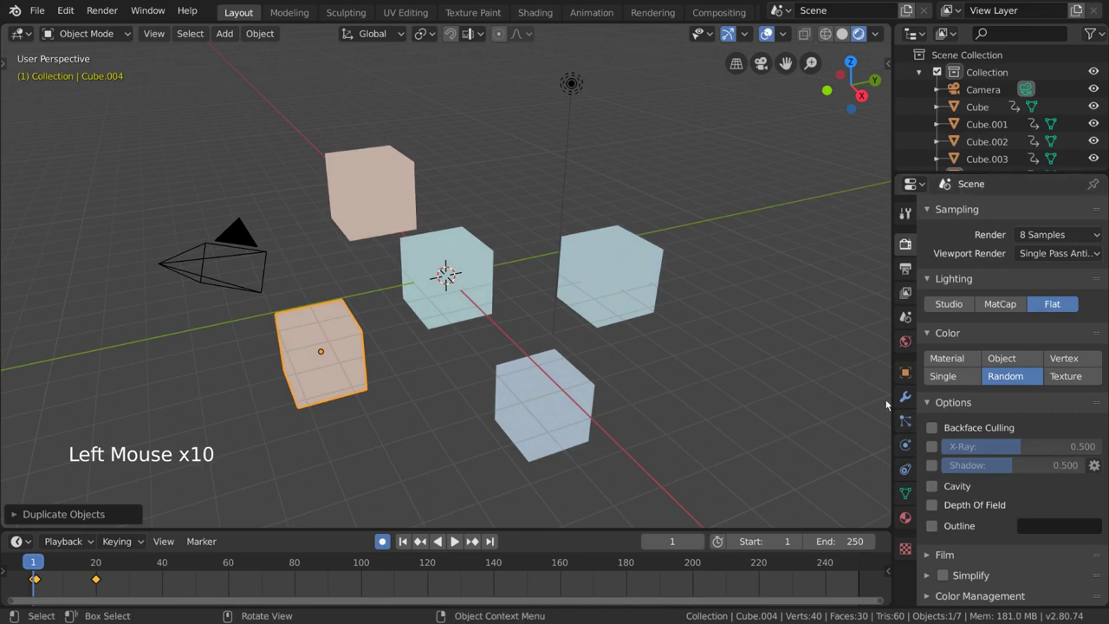
- Show the Output properties: 1920 × 1080 at 100%, frames 1–250 at 24 fps, PNG RGBA to /tmp\
scroll(1021, 353, up, 3)
scroll(1020, 348, up, 3)
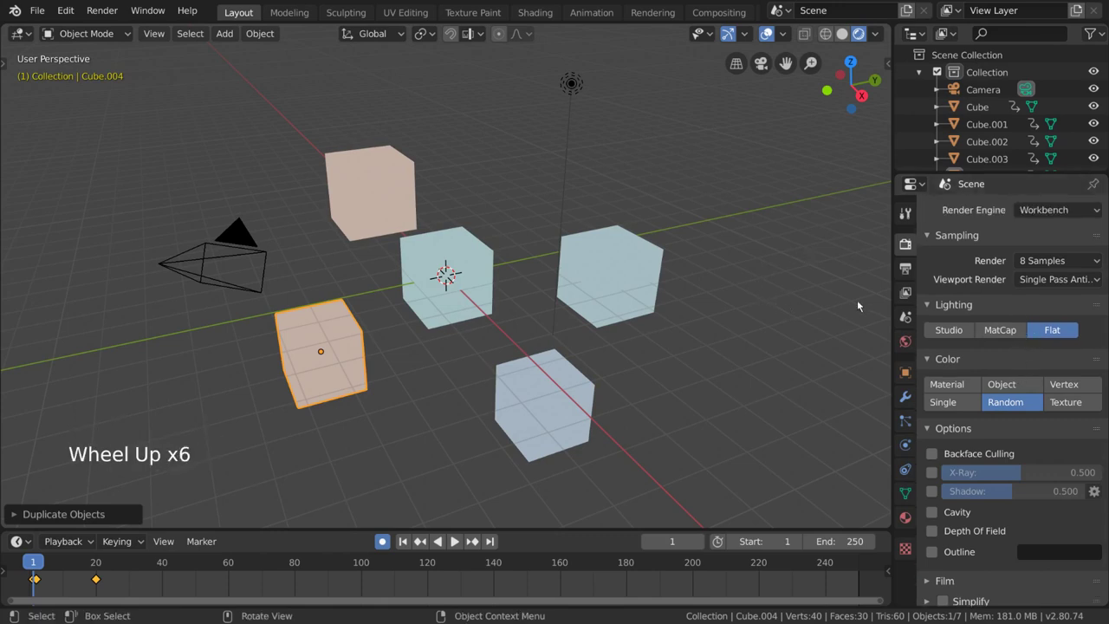
click(907, 269)
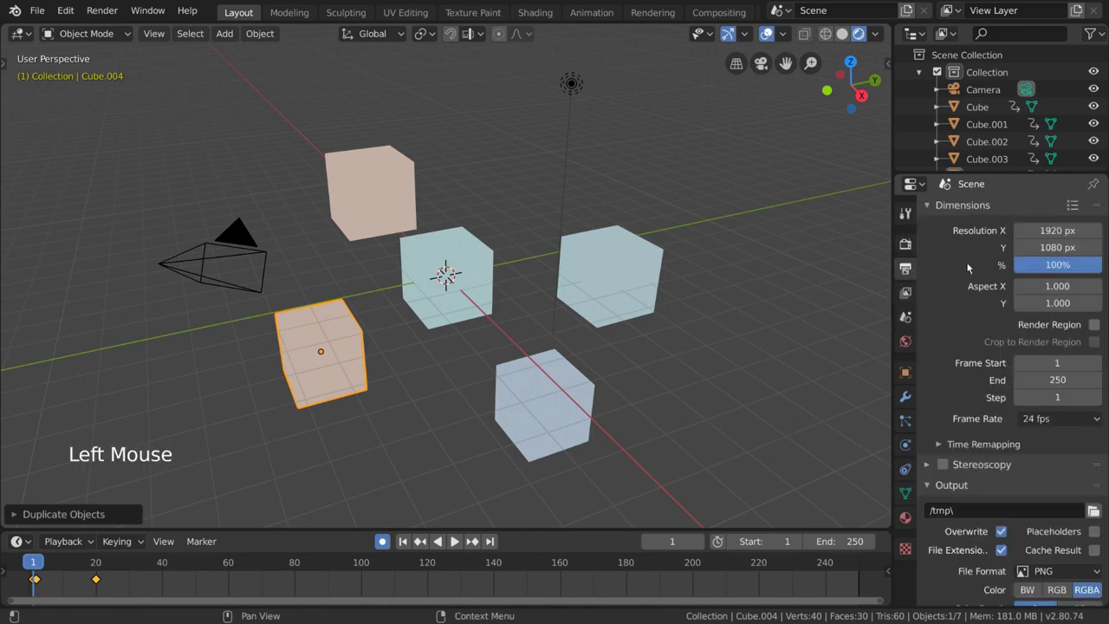
scroll(973, 279, down, 7)
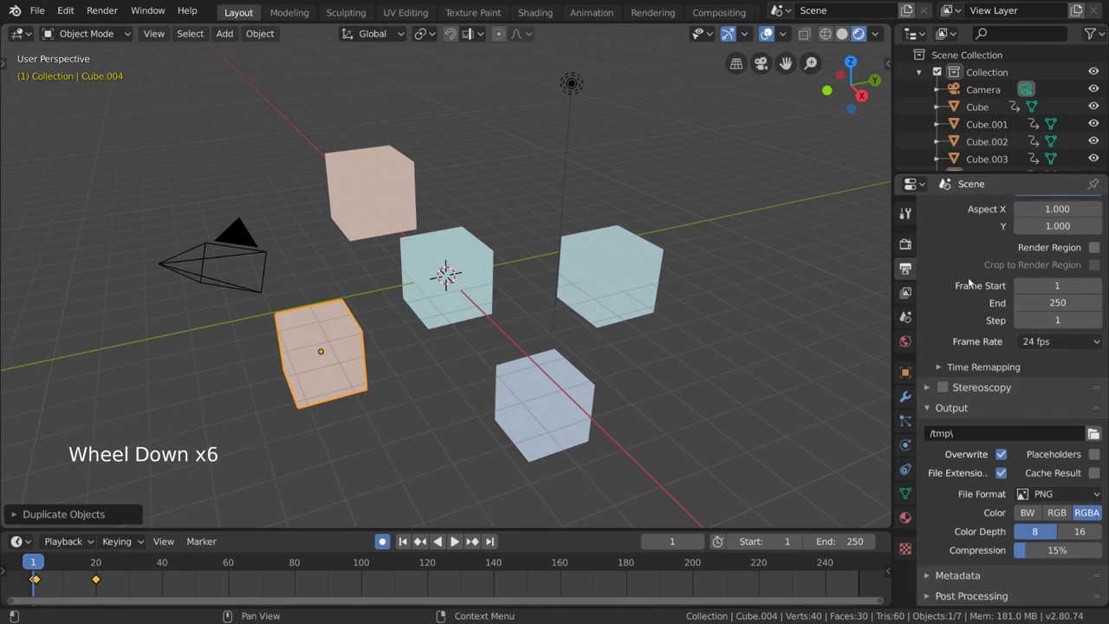